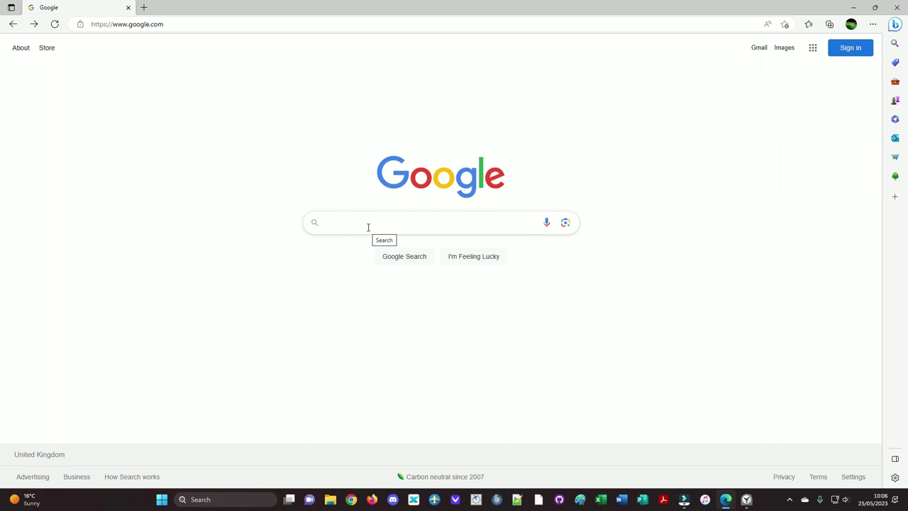
Step: Search Google for 'vatsim uk forum'
click(368, 226)
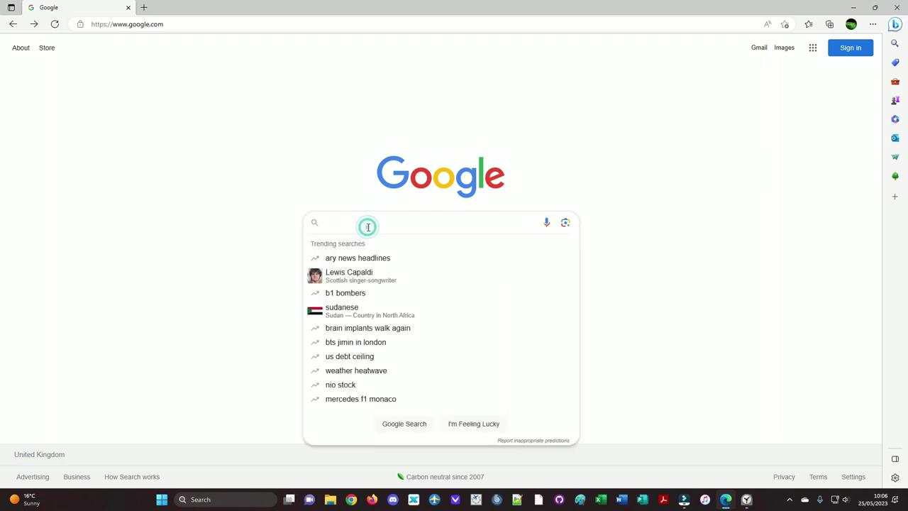
text(vatsim )
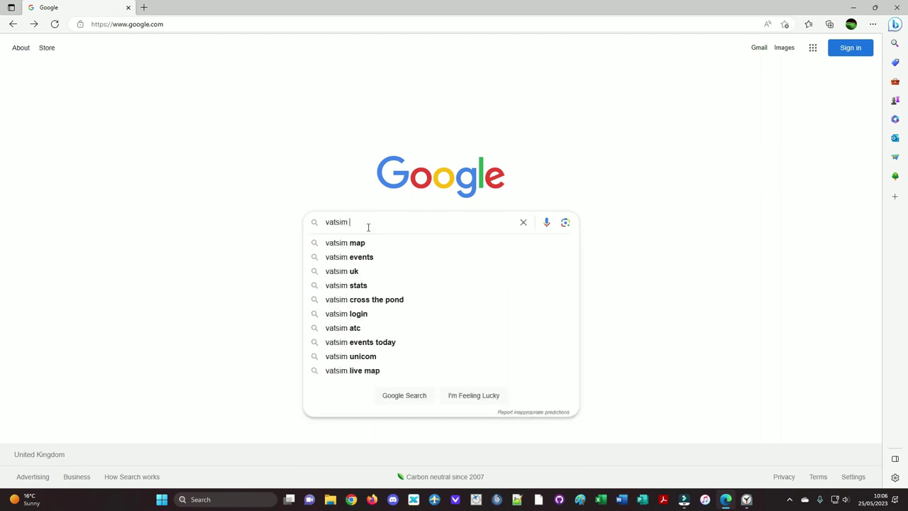
text(uk forums)
key(Return)
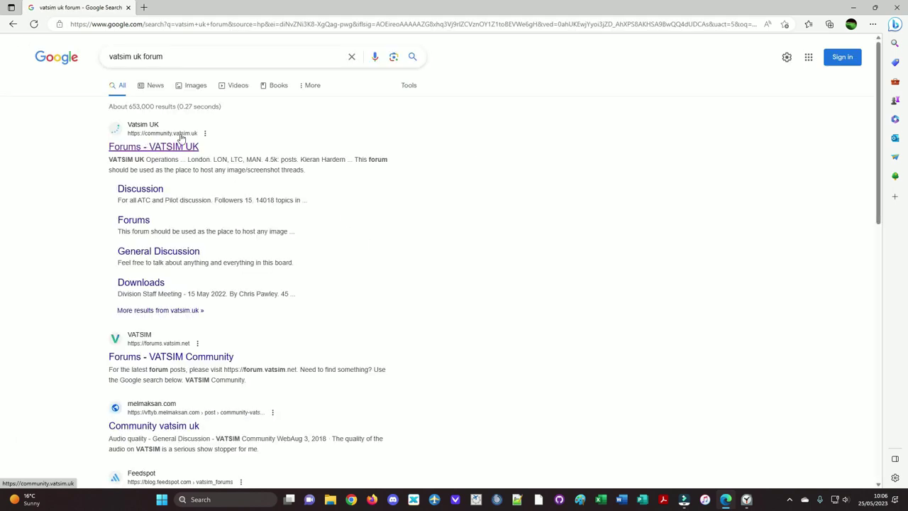
Step: Open the VATSIM UK forums and go to UK Sector File & Controller Pack > UK Controller Pack
click(177, 147)
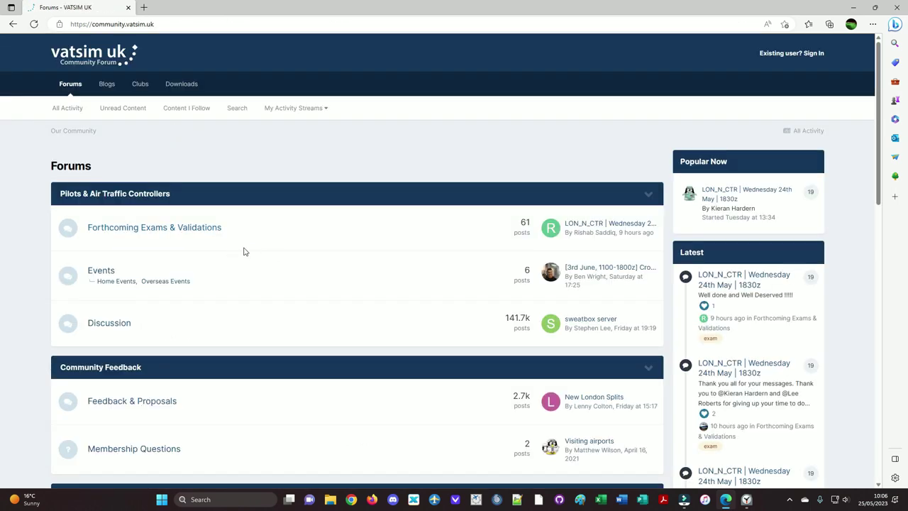
scroll(243, 249, down, 4)
scroll(142, 295, down, 1)
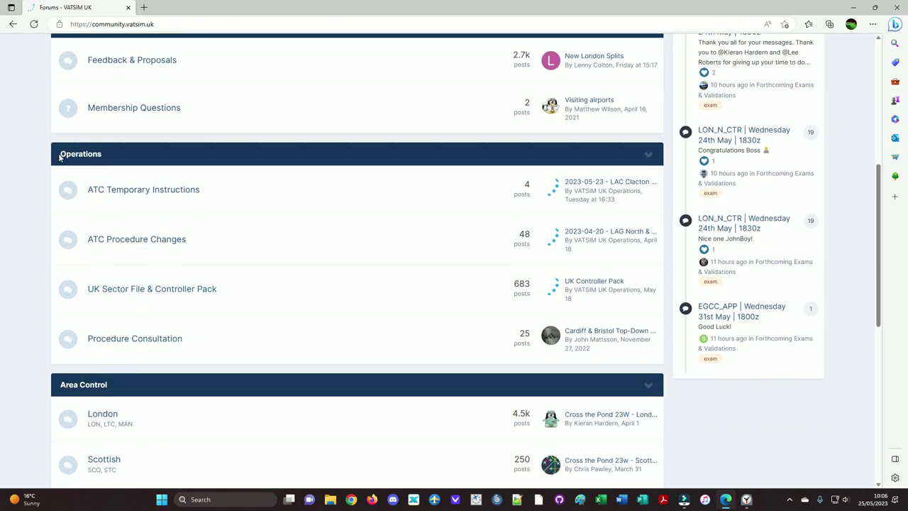
click(145, 291)
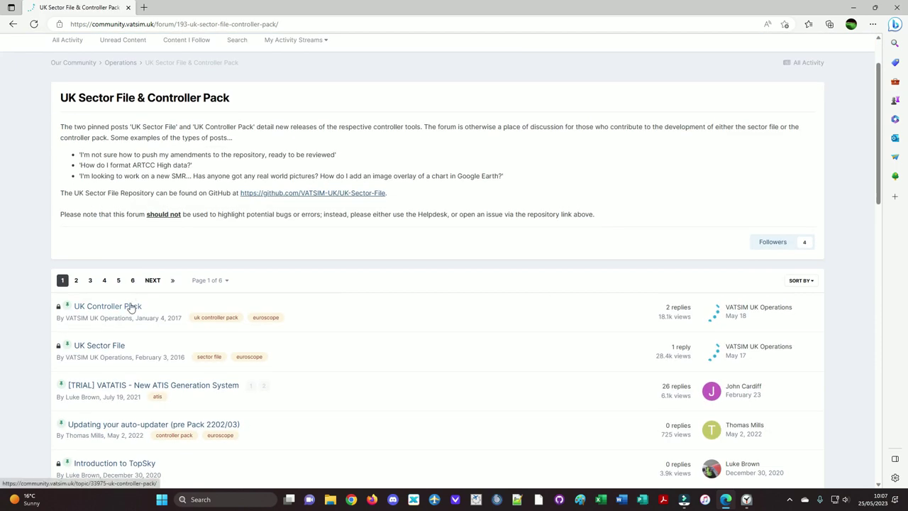
click(130, 306)
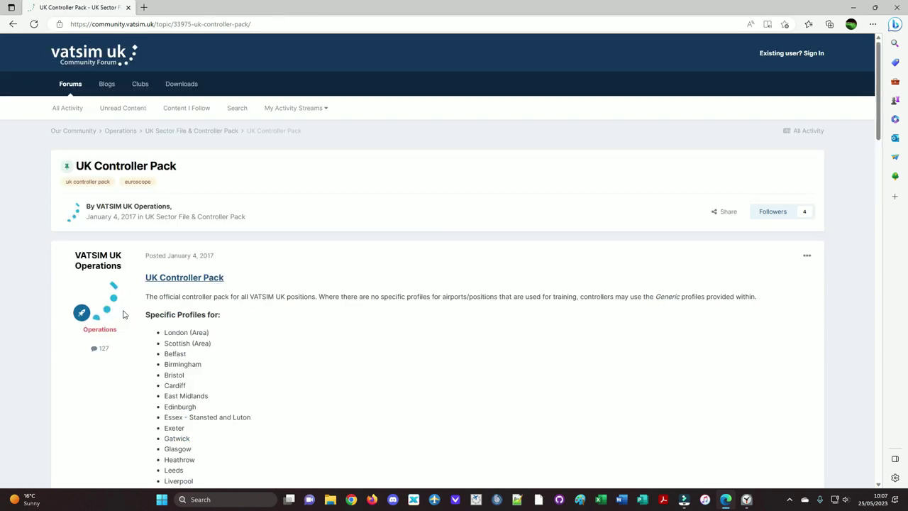
scroll(162, 293, down, 10)
scroll(163, 294, down, 7)
scroll(162, 294, down, 4)
scroll(163, 294, up, 3)
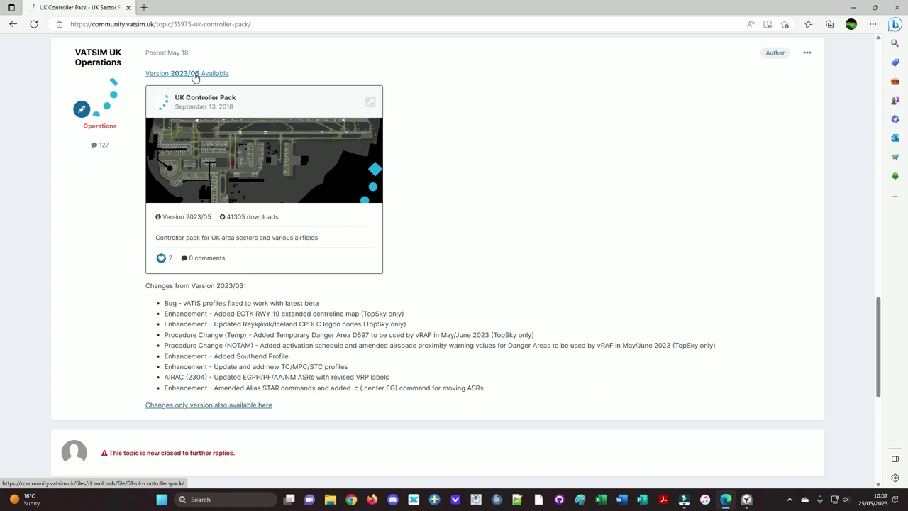
Step: Download uk_controller_pack_2023_05.zip from the Version 2023/05 post and open the finished zip
click(195, 75)
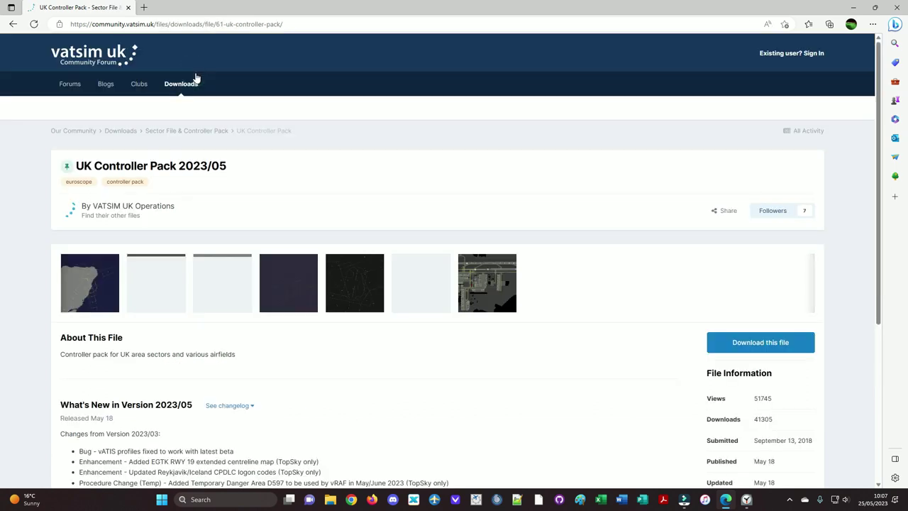
scroll(263, 310, down, 2)
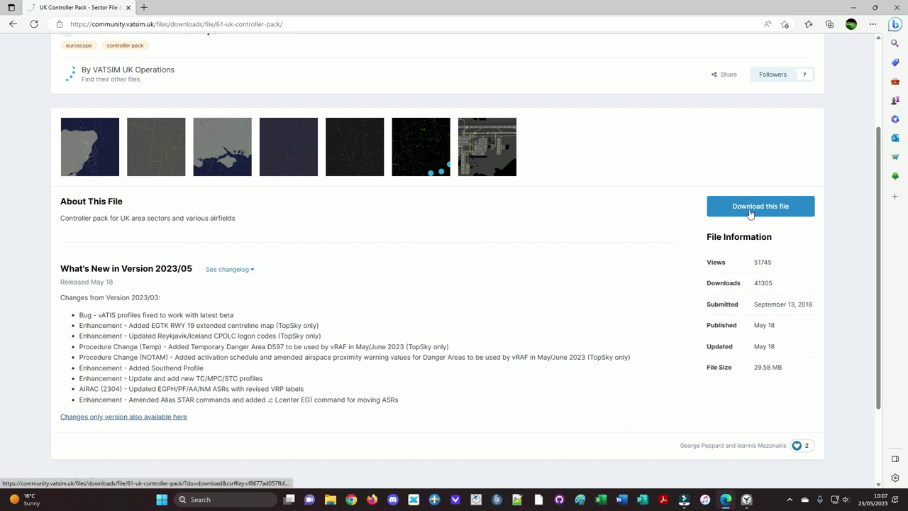
click(750, 212)
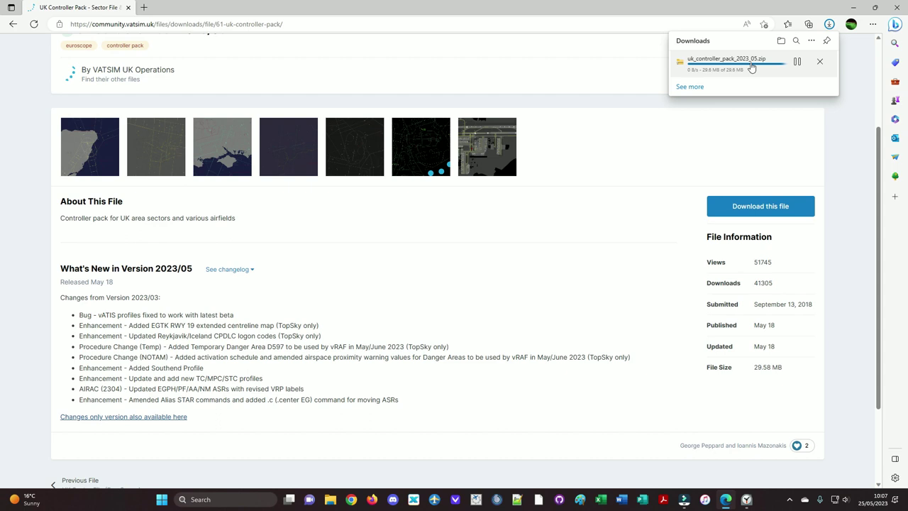
click(740, 62)
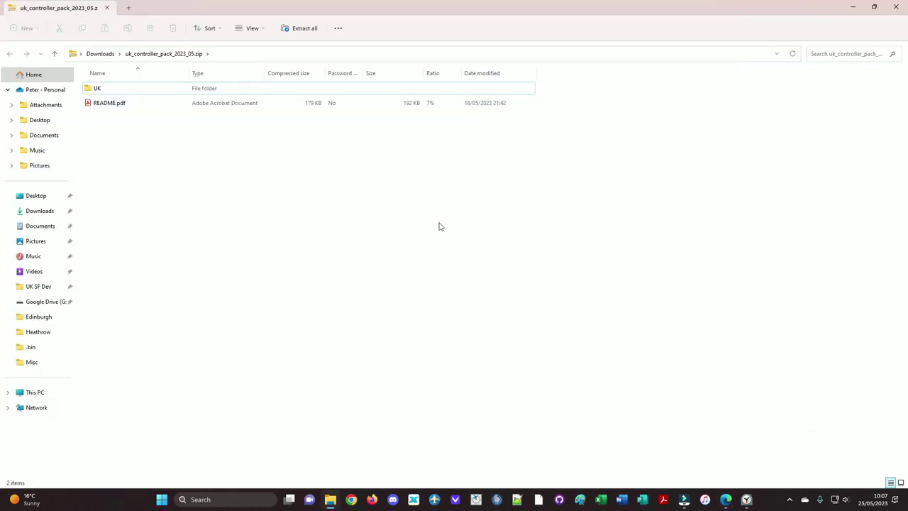
Step: Open README.pdf from the uk_controller_pack_2023_05 zip
double_click(105, 105)
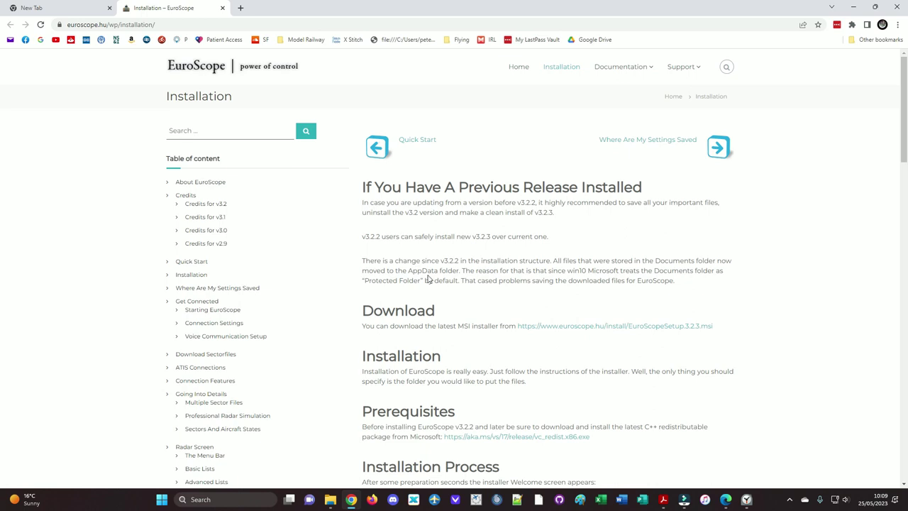
Step: Save EuroScopeSetup.3.2.3.msi into _EuroscopeProgram_, overwriting the existing copy
click(586, 328)
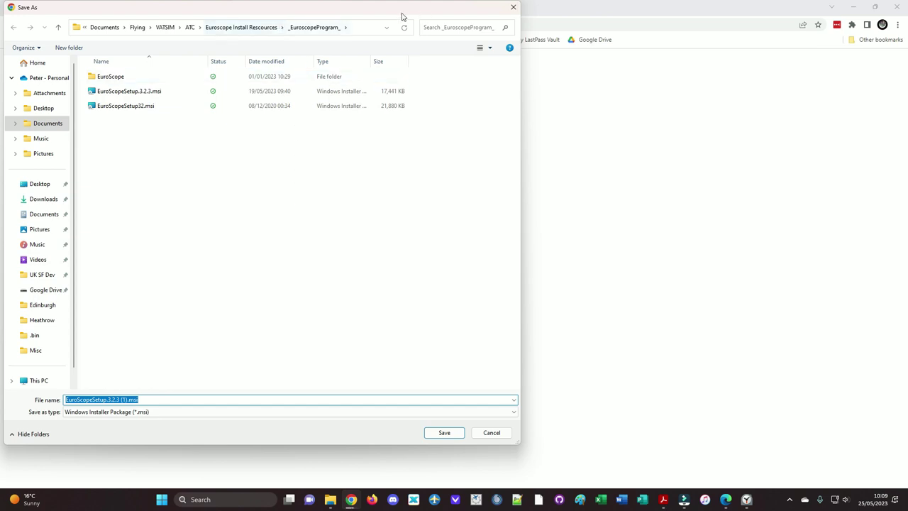
click(130, 95)
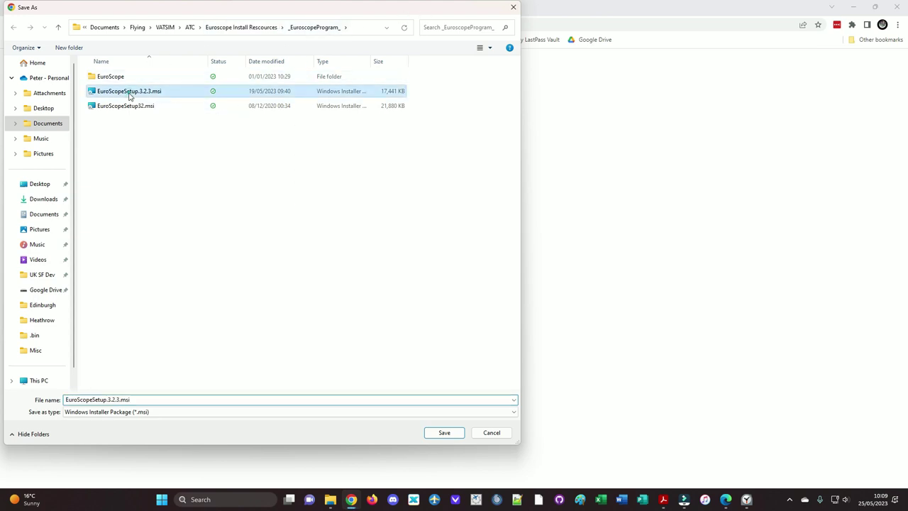
click(444, 434)
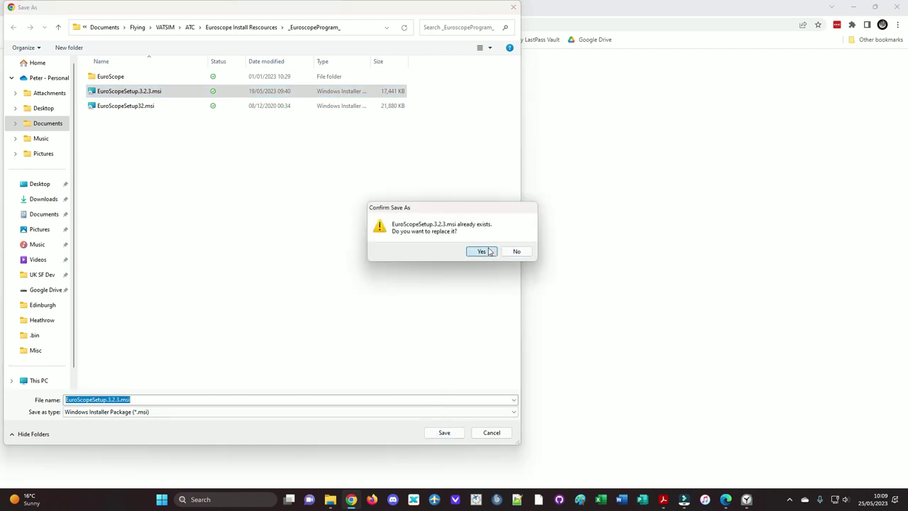
click(488, 249)
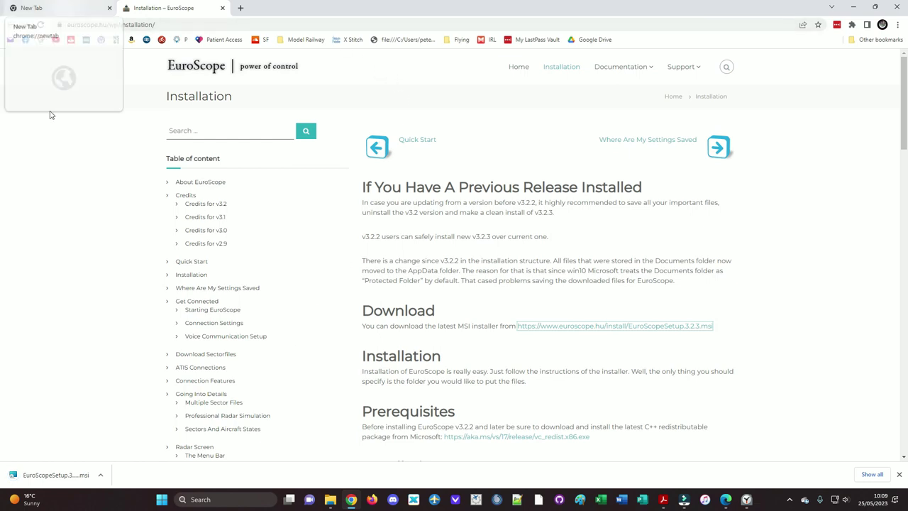
Step: Run the blocked EuroScope MSI anyway and install it for Everyone in the default folder
click(44, 474)
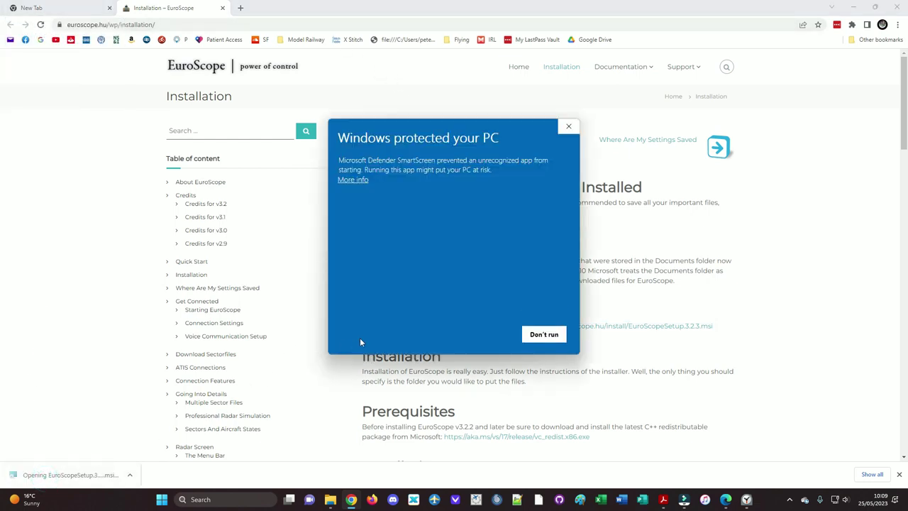
click(355, 180)
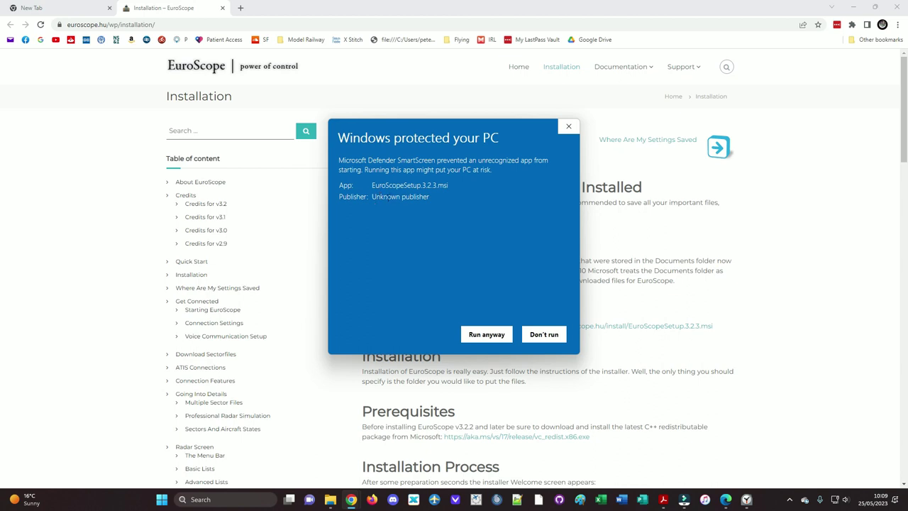
click(486, 334)
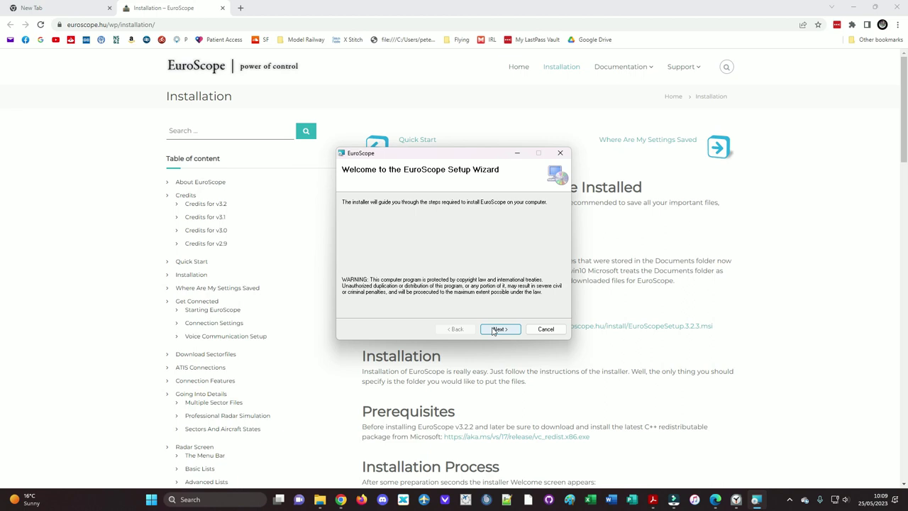
click(495, 332)
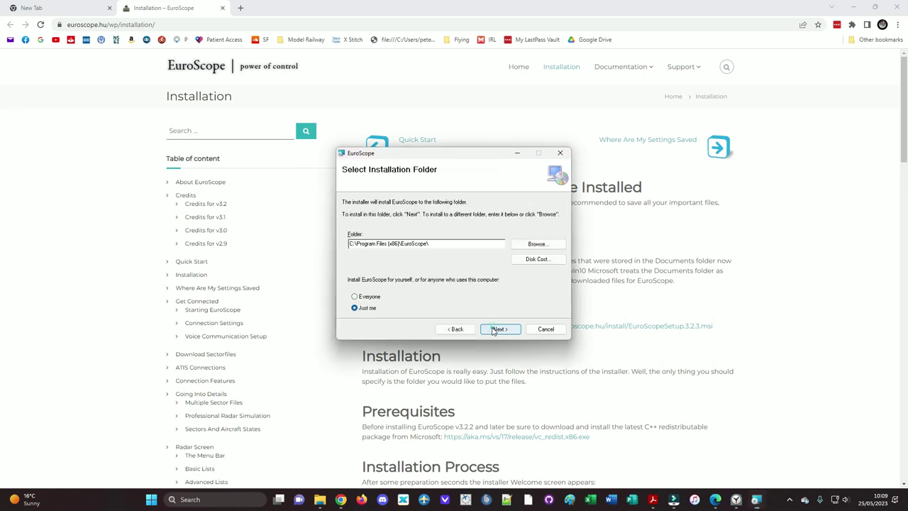
click(365, 296)
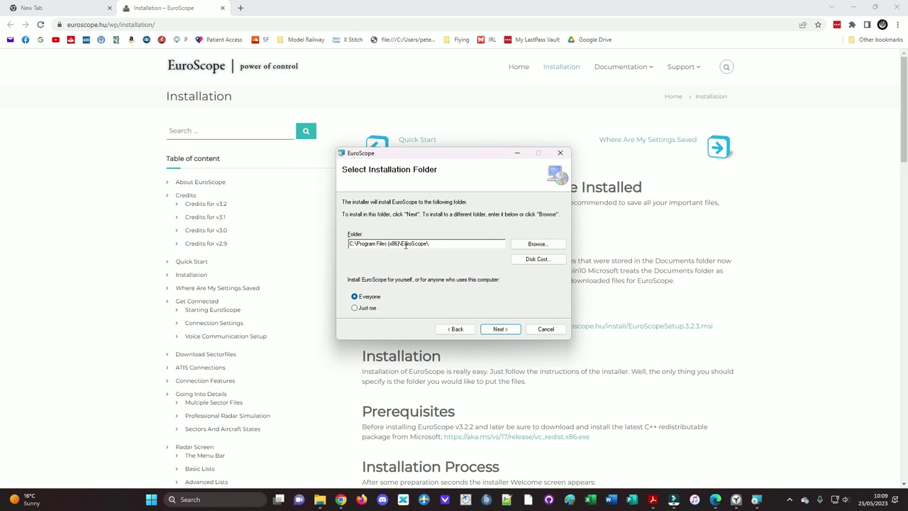
click(500, 329)
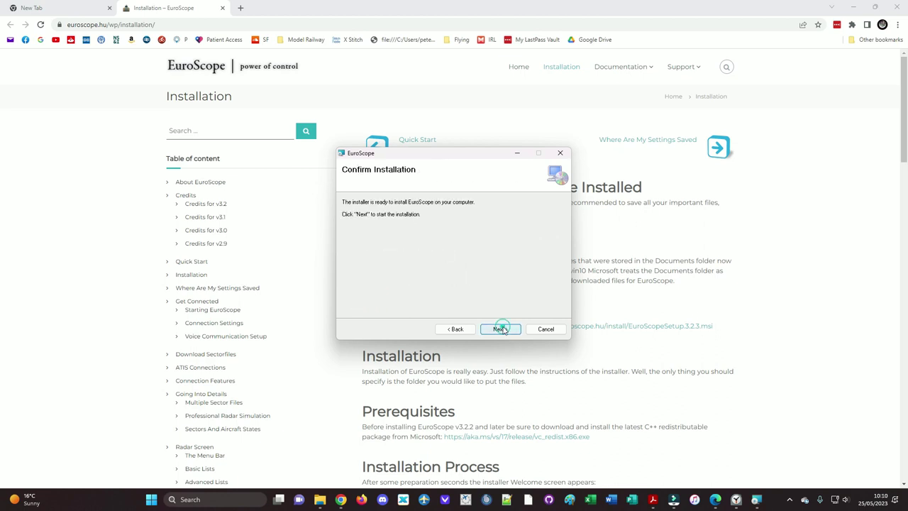
click(501, 329)
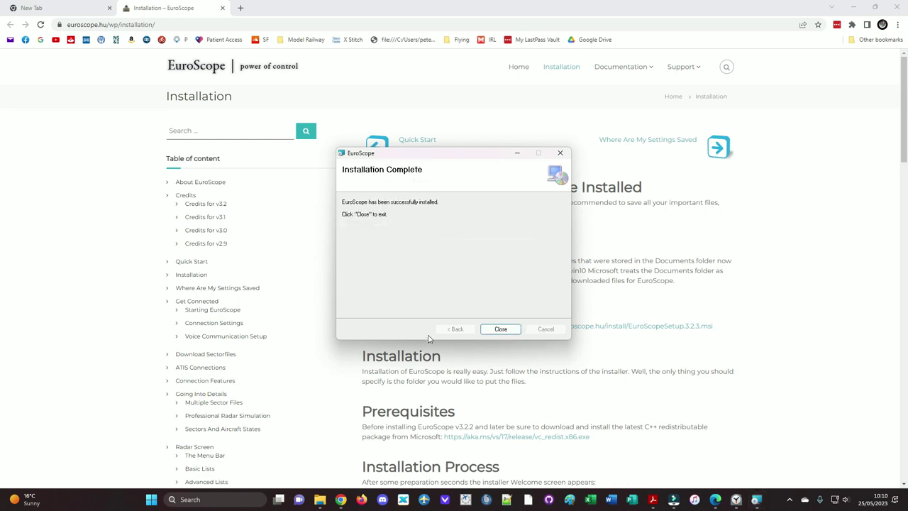
click(500, 330)
Step: Read through the euroscope.hu Installation page, then minimize Chrome
scroll(498, 332, down, 1)
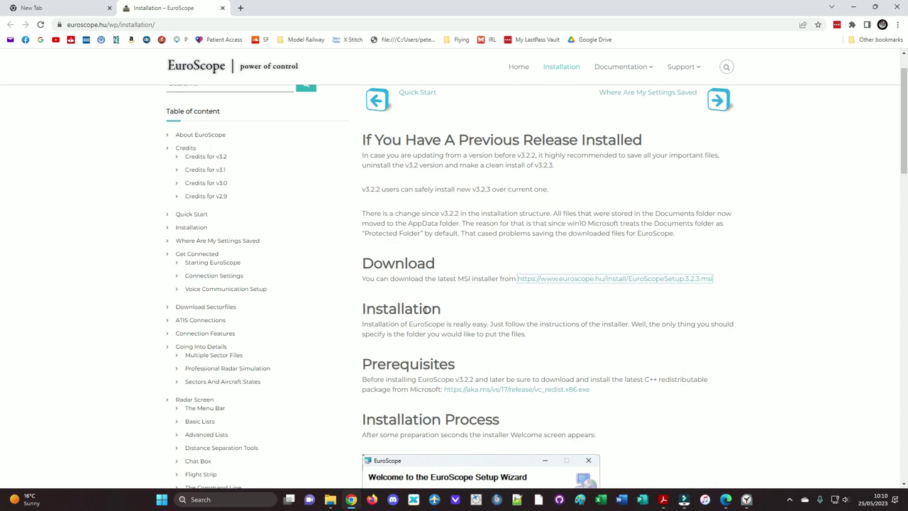
scroll(430, 331, down, 1)
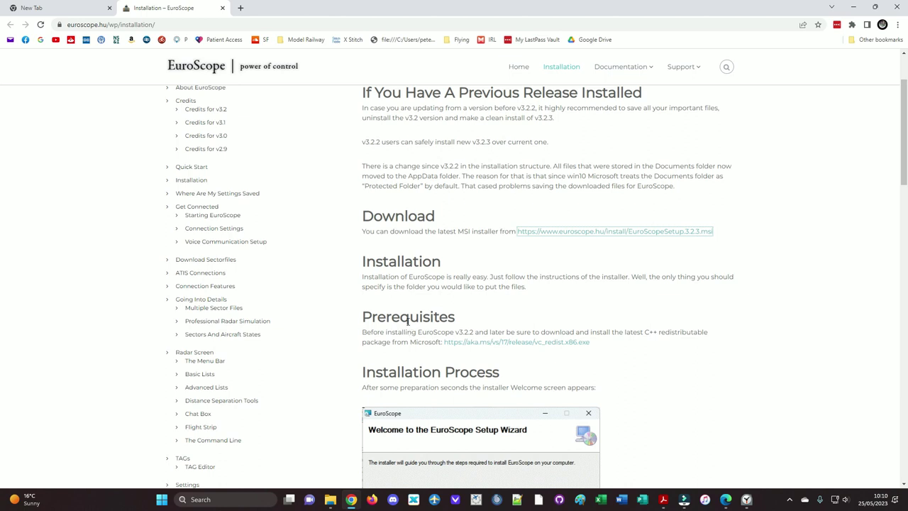
scroll(419, 321, down, 1)
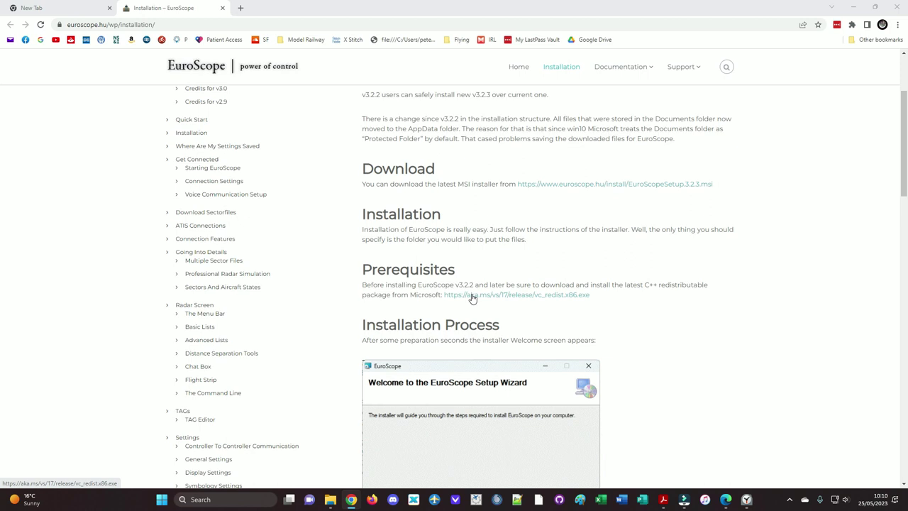
scroll(472, 299, down, 1)
scroll(455, 273, down, 2)
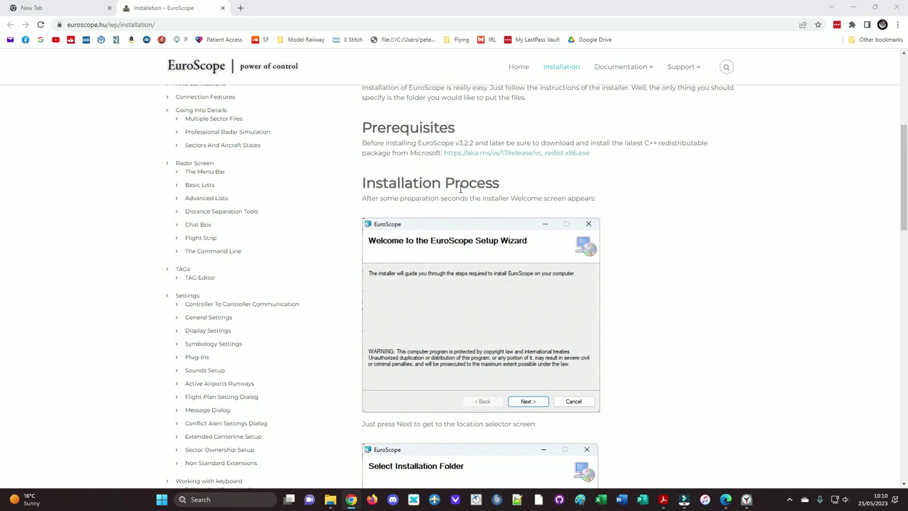
scroll(458, 188, down, 4)
scroll(458, 191, down, 4)
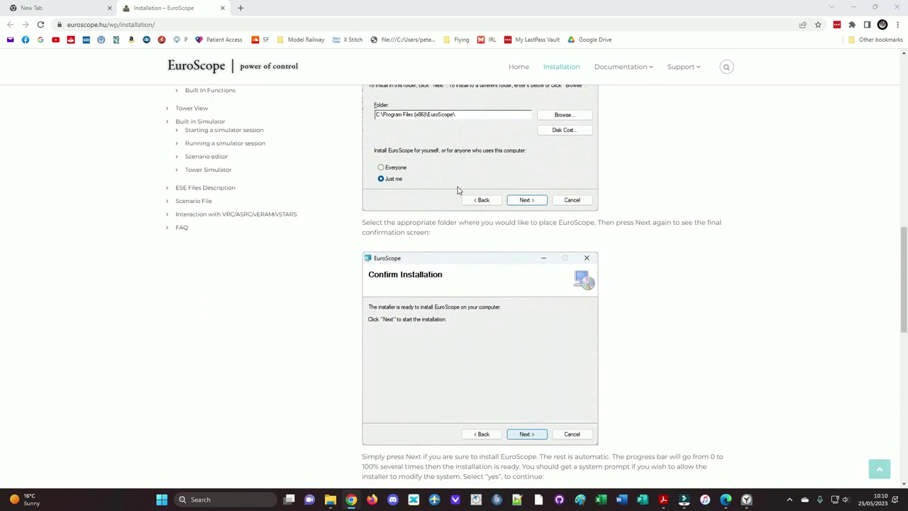
scroll(458, 191, down, 6)
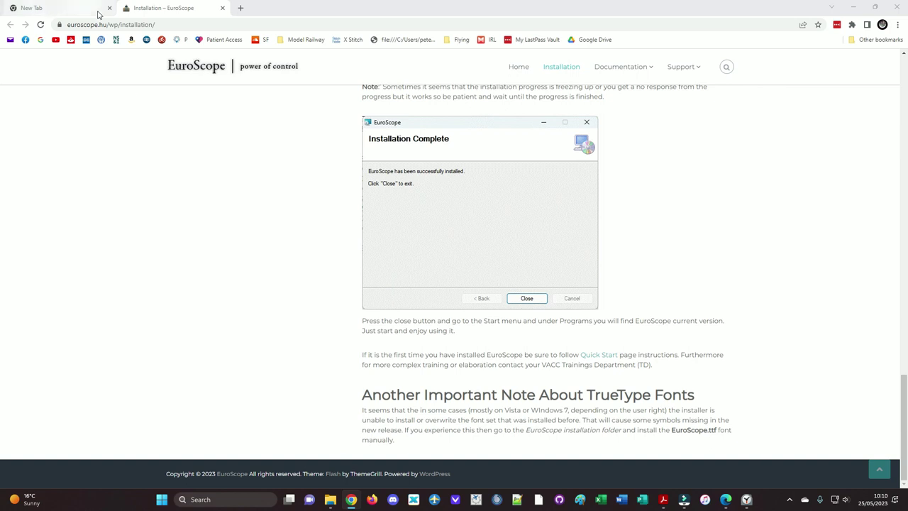
click(853, 8)
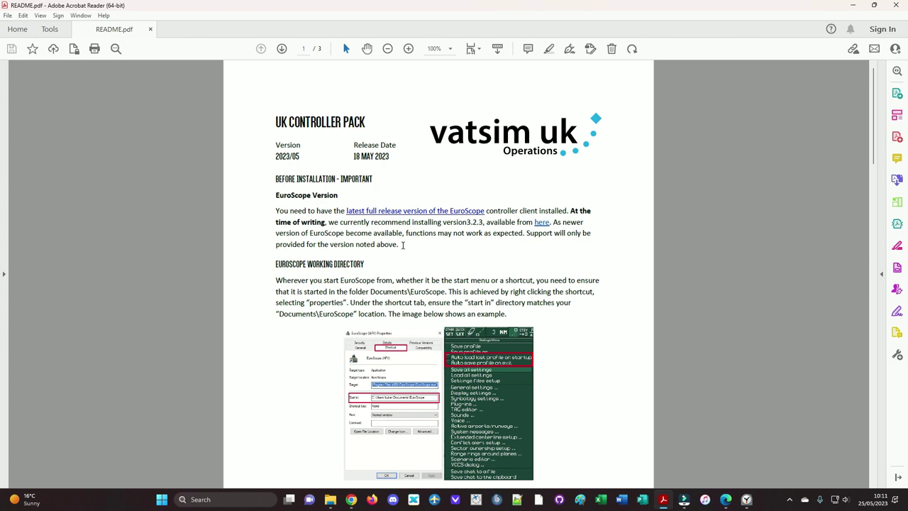
Step: Highlight the README's EuroScope version paragraph and its Documents\EuroScope folder requirement
drag(403, 244, 284, 218)
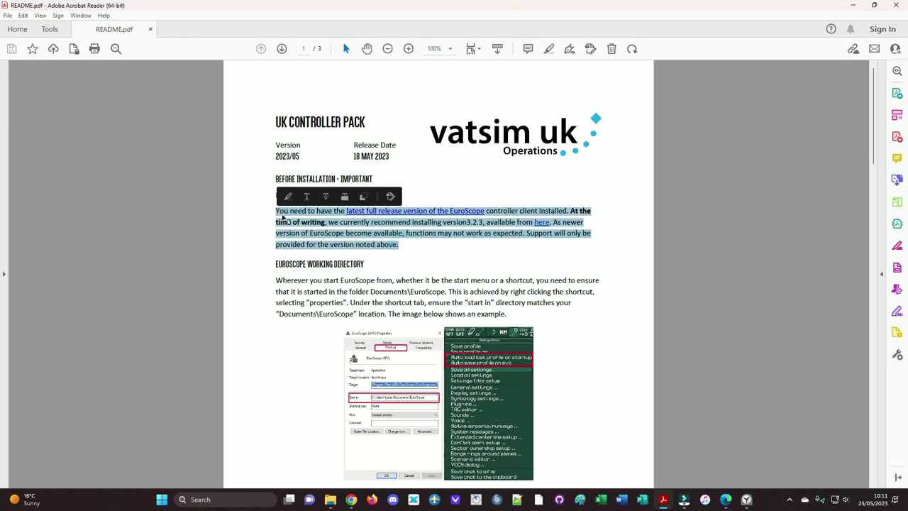
click(430, 241)
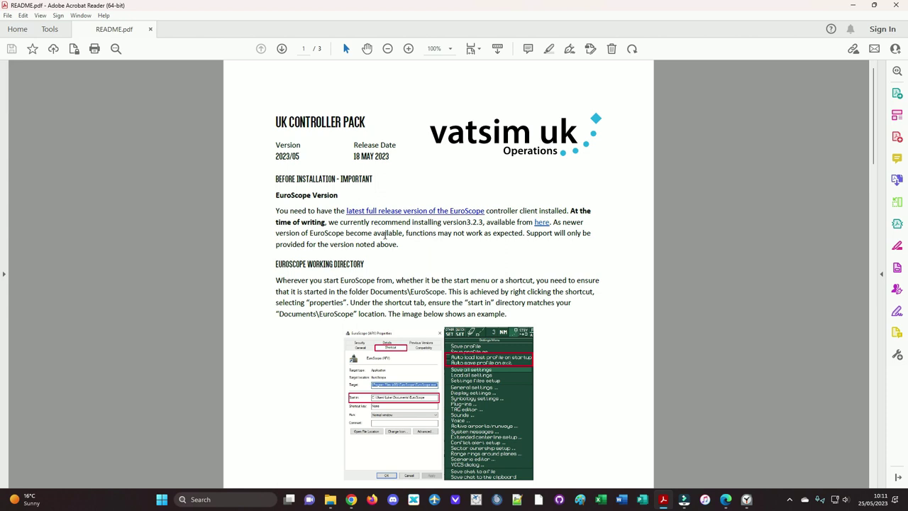
scroll(384, 234, down, 2)
scroll(385, 234, down, 1)
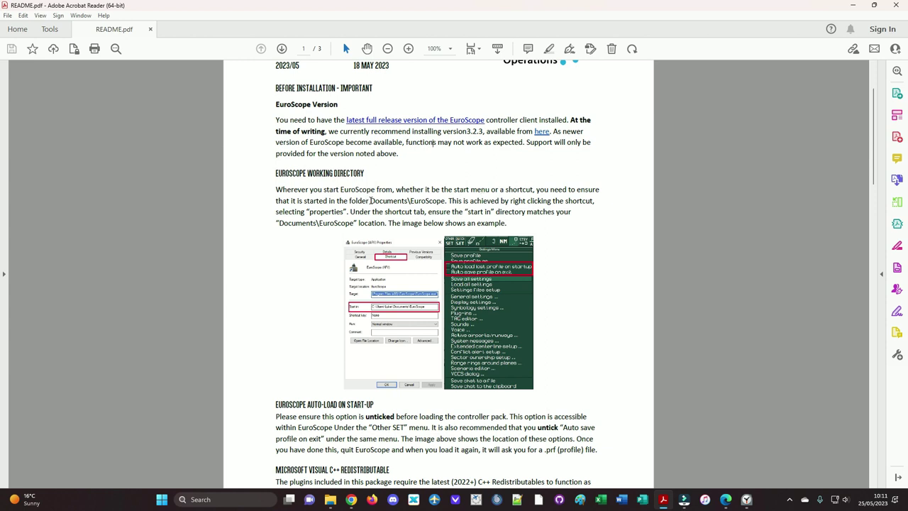
drag(370, 201, 447, 202)
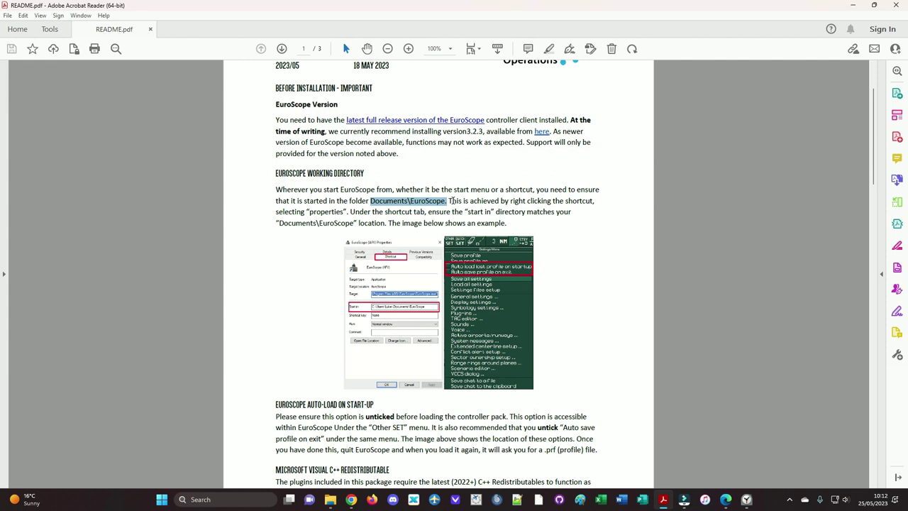
mouse_move(331, 500)
Step: Minimize the README, controller pack archive and browser windows
click(852, 6)
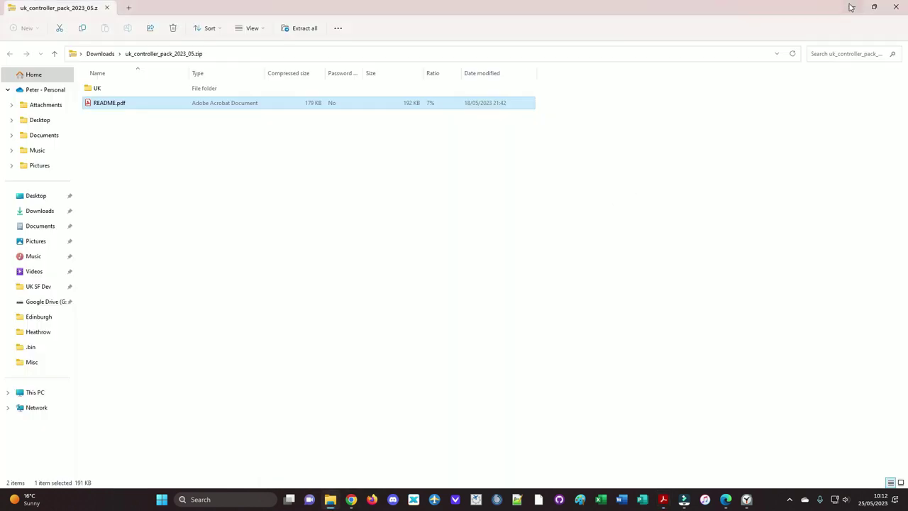
click(851, 7)
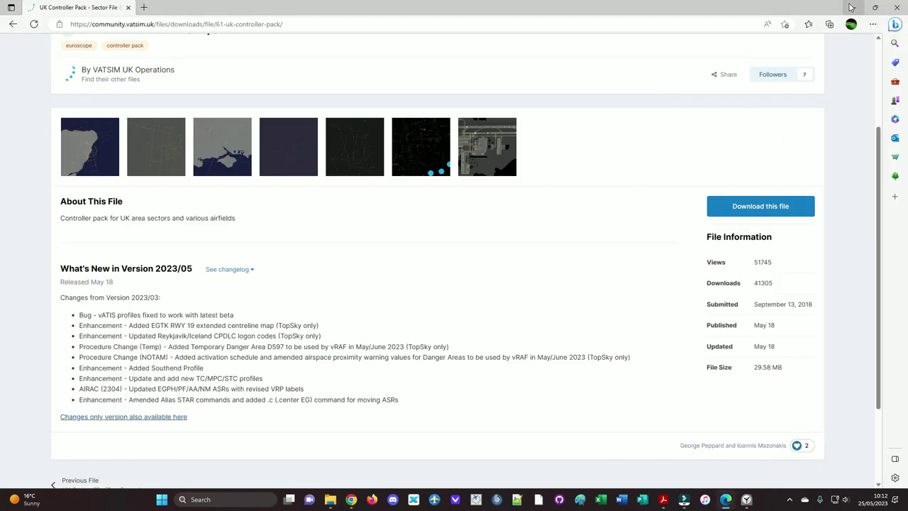
click(852, 7)
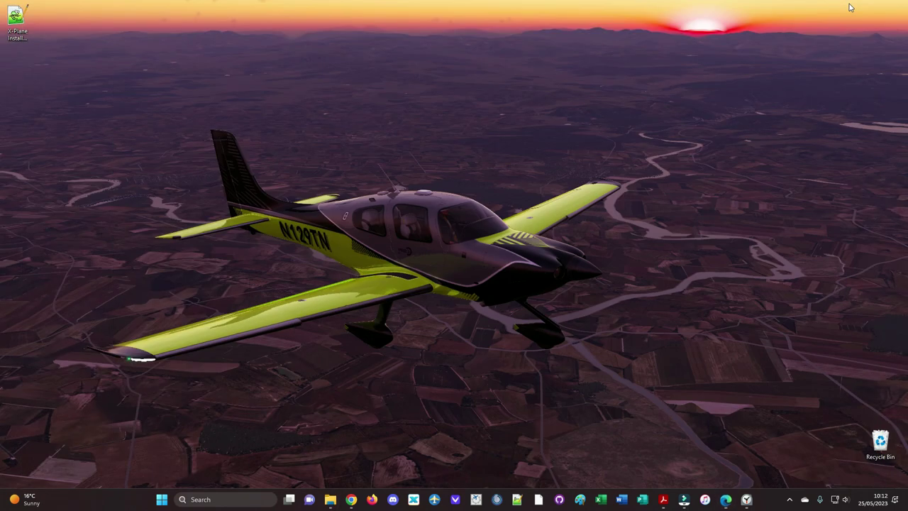
Step: Search Windows for 'euro' and open the EuroScope result's file location
click(237, 499)
text(euroScope)
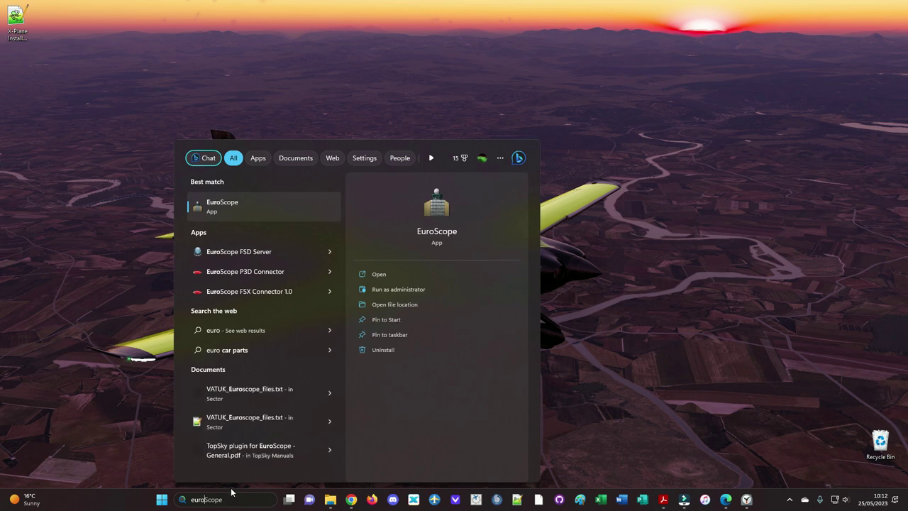
right_click(235, 204)
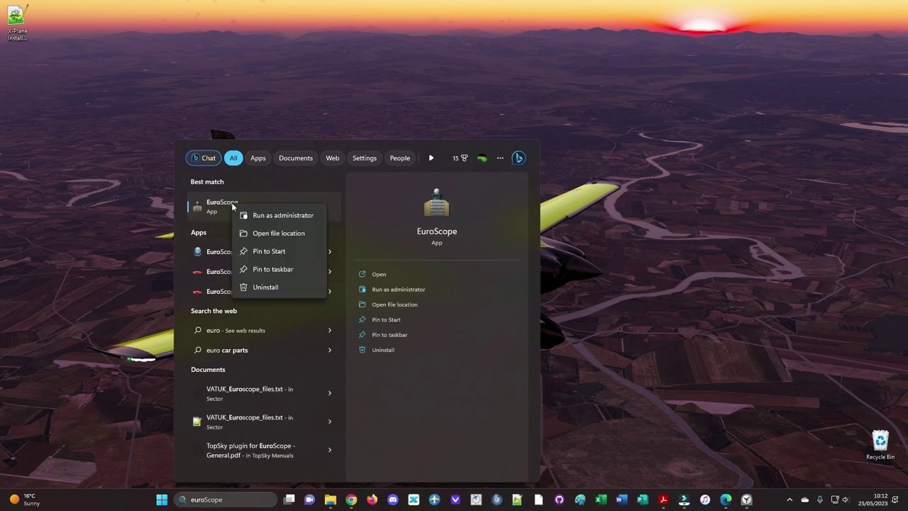
click(259, 242)
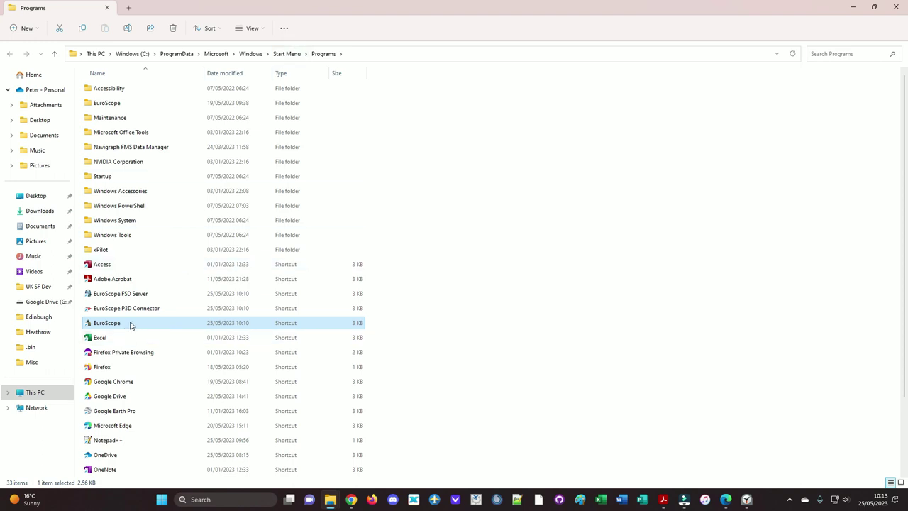
Step: Send the EuroScope shortcut to Desktop (create shortcut), then minimize the Programs folder
right_click(130, 325)
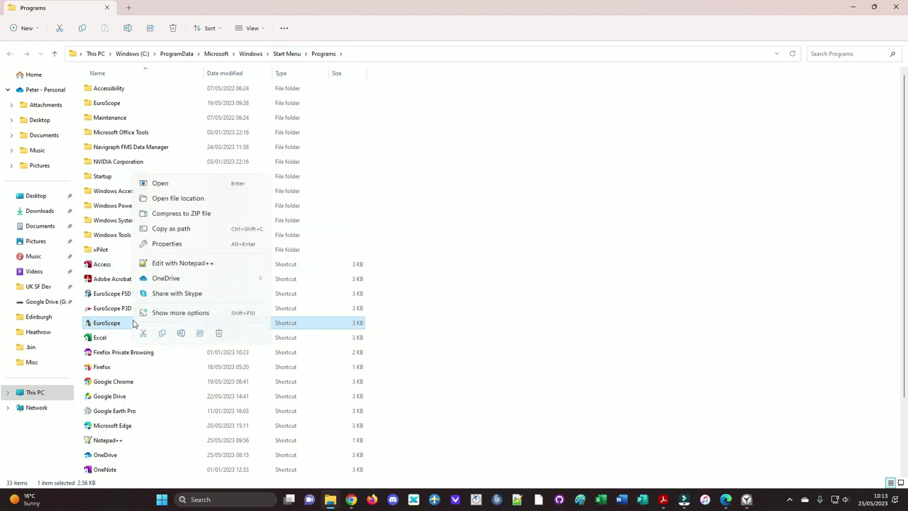
click(181, 313)
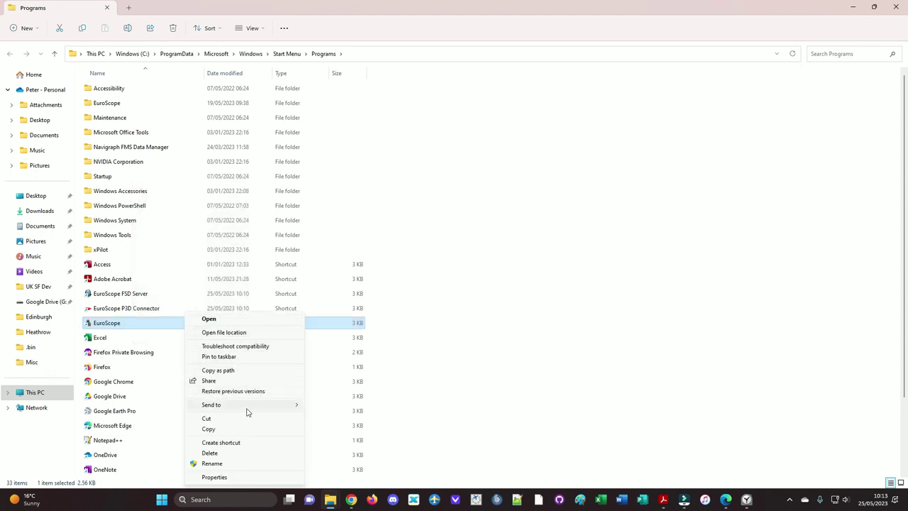
mouse_move(247, 413)
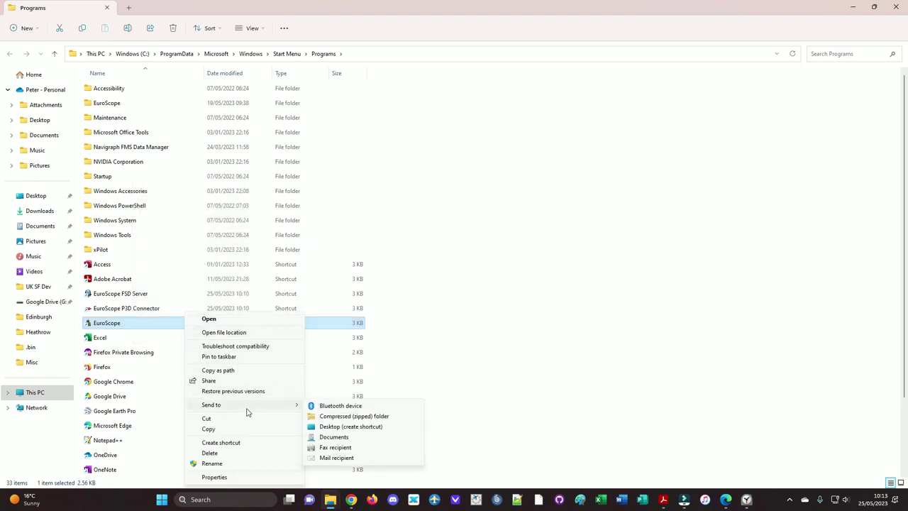
click(356, 428)
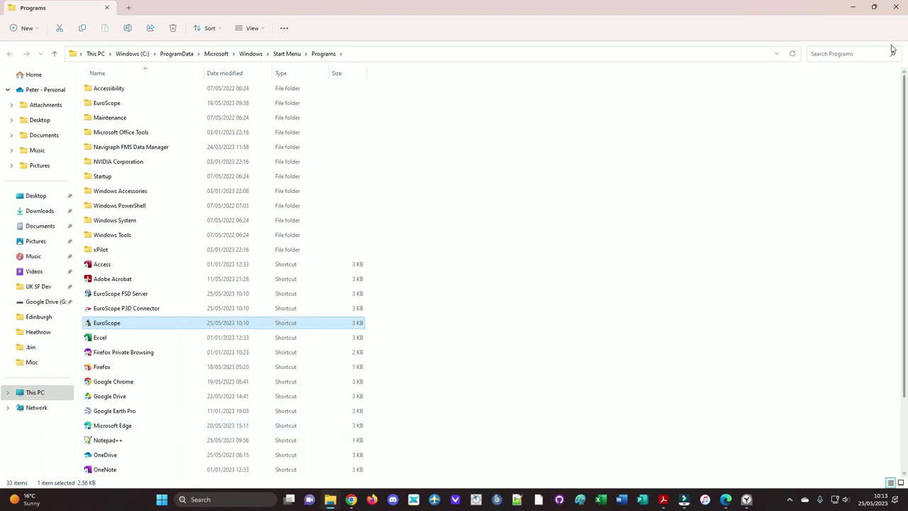
click(852, 8)
Step: Drag the EuroScope desktop icon to the centre, open its Properties, and return to the README
drag(18, 66, 449, 121)
right_click(449, 120)
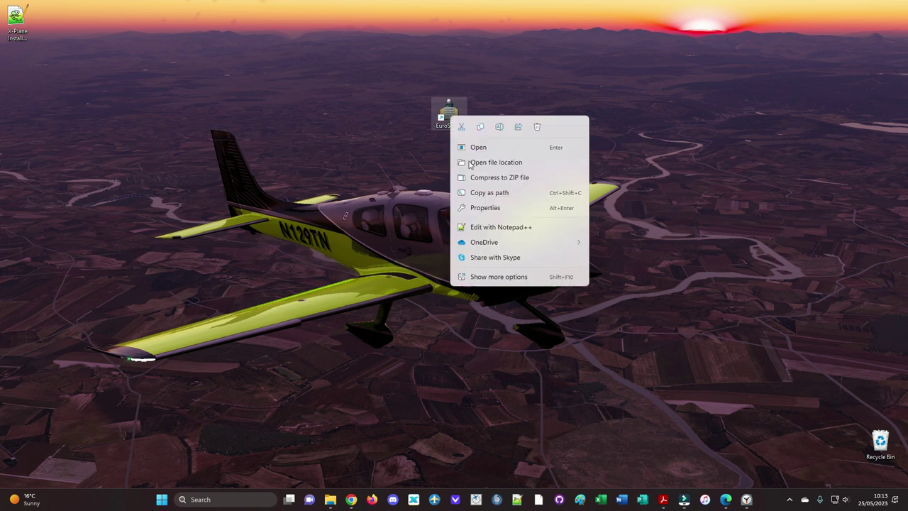
click(485, 208)
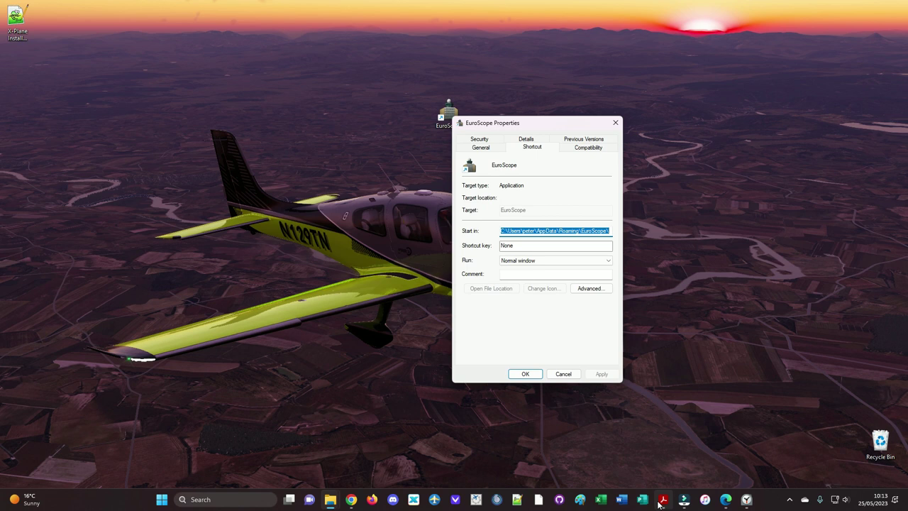
click(663, 499)
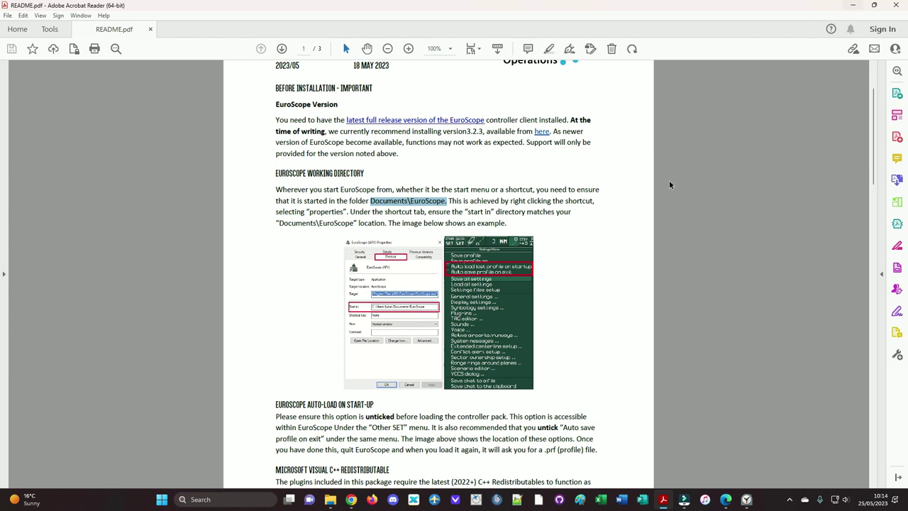
Step: Create a new folder named 'Euroscope' inside the Documents folder
mouse_move(332, 505)
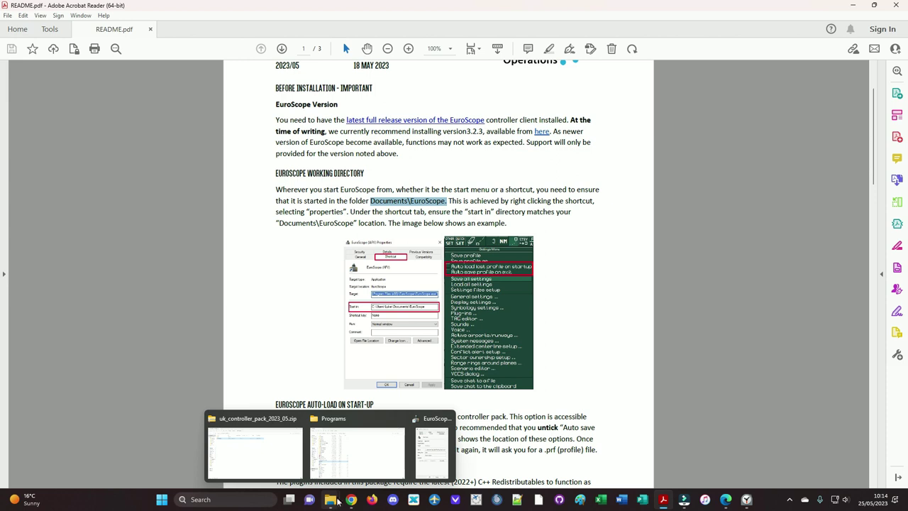
mouse_move(287, 457)
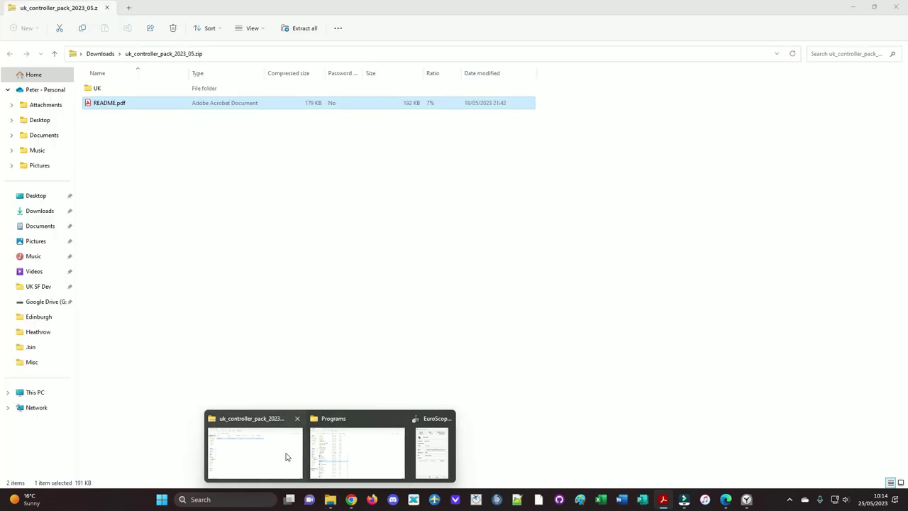
click(346, 456)
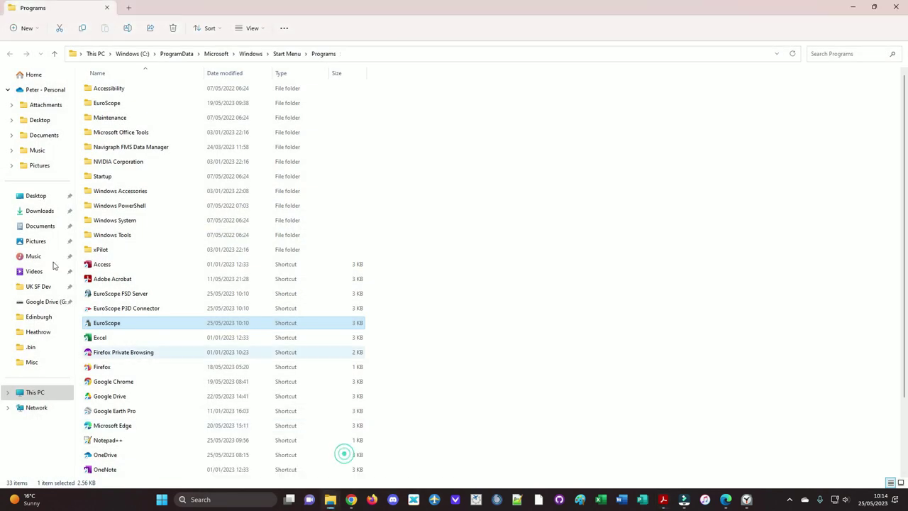
click(35, 139)
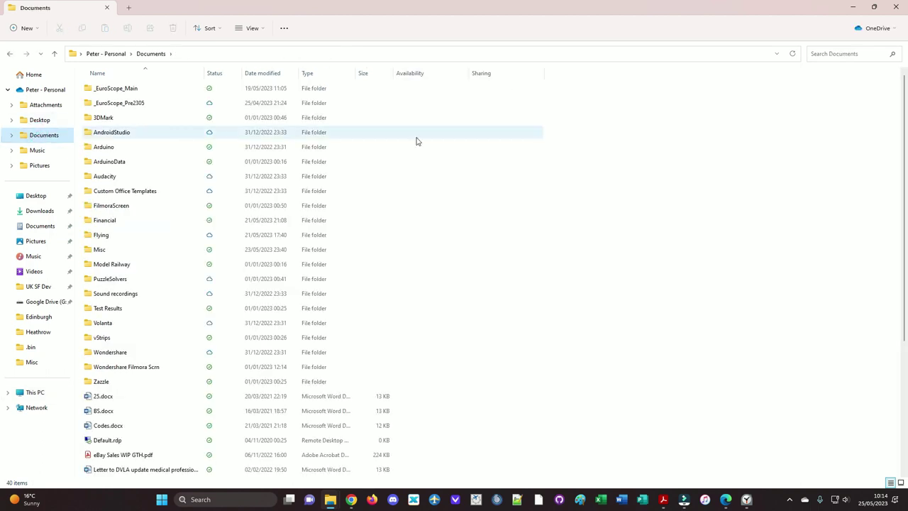
right_click(657, 232)
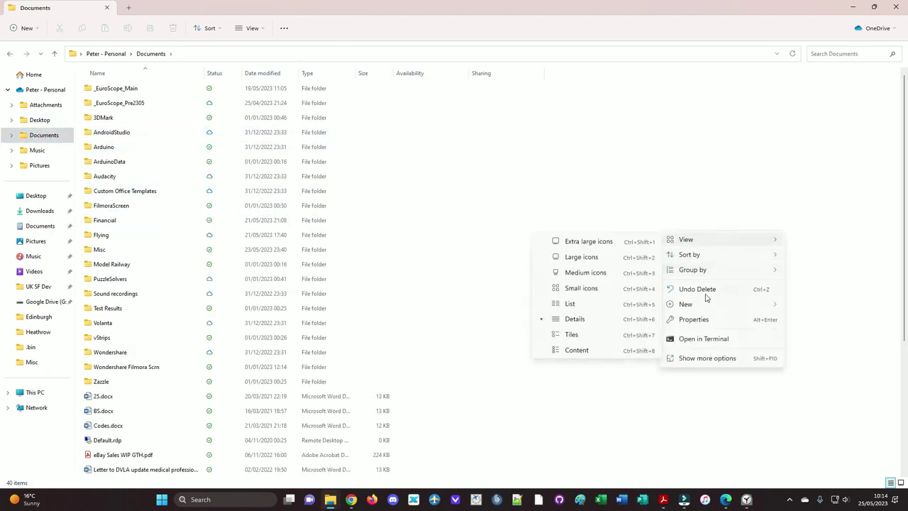
mouse_move(701, 306)
click(601, 93)
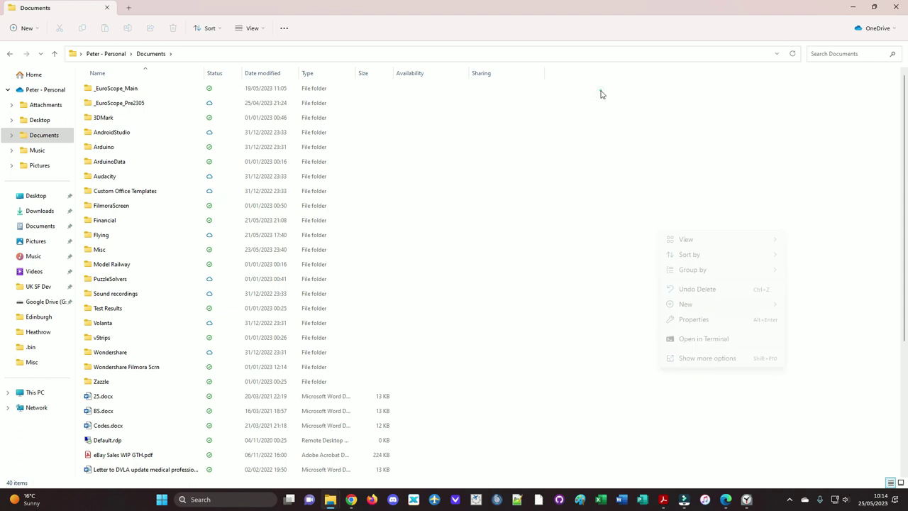
text(Euroscope)
key(Return)
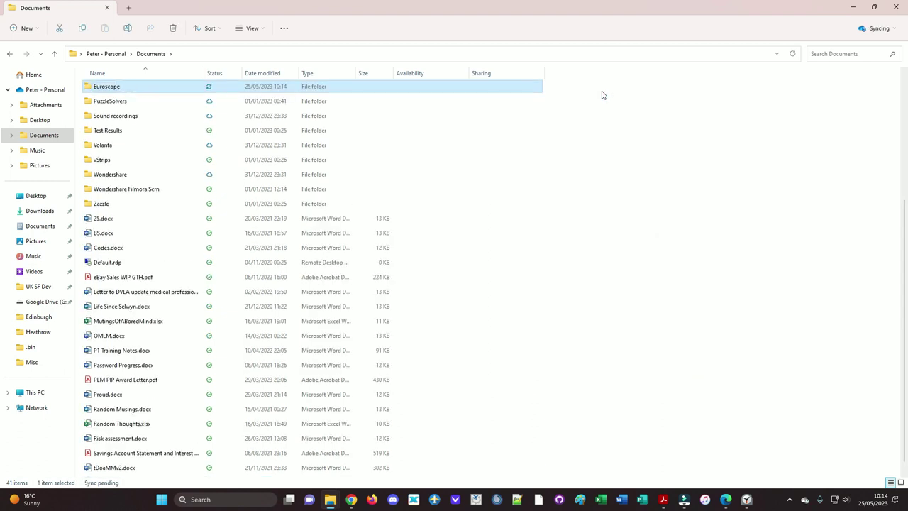
Step: Open the Euroscope folder and reveal its full path in the address bar
scroll(582, 215, up, 4)
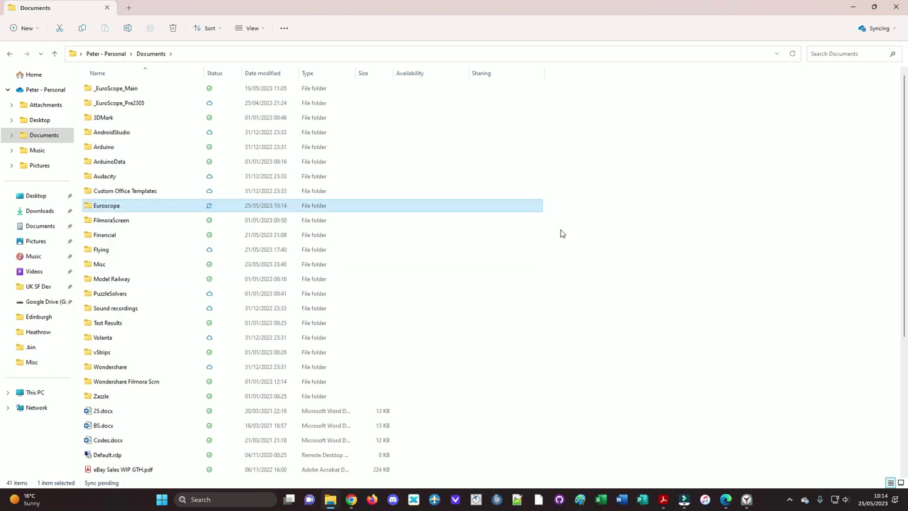
double_click(172, 209)
click(213, 55)
key(ctrl+c)
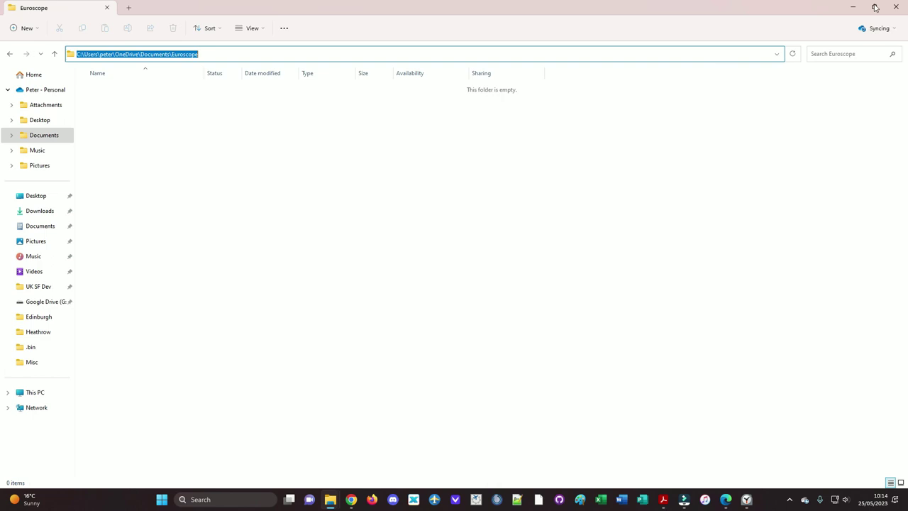
Step: Paste the OneDrive Documents\Euroscope path into the shortcut's Start in field, apply and confirm
click(856, 8)
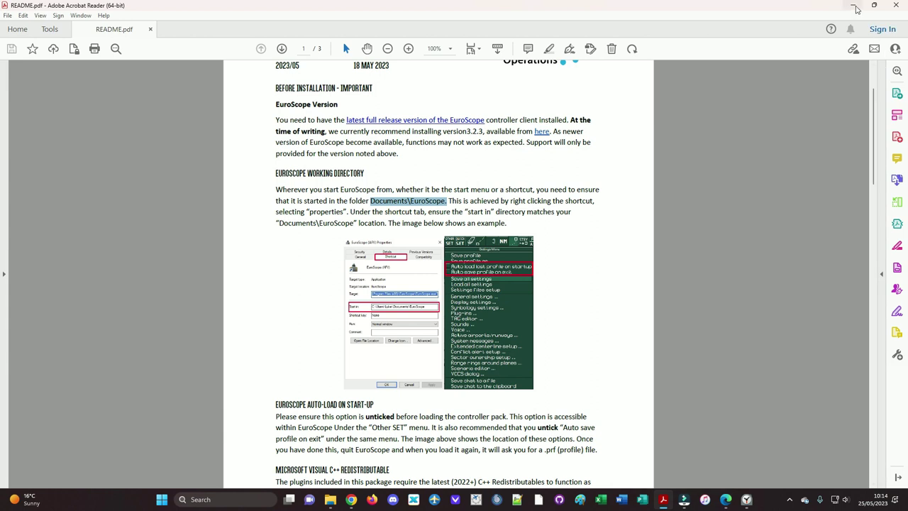
click(856, 9)
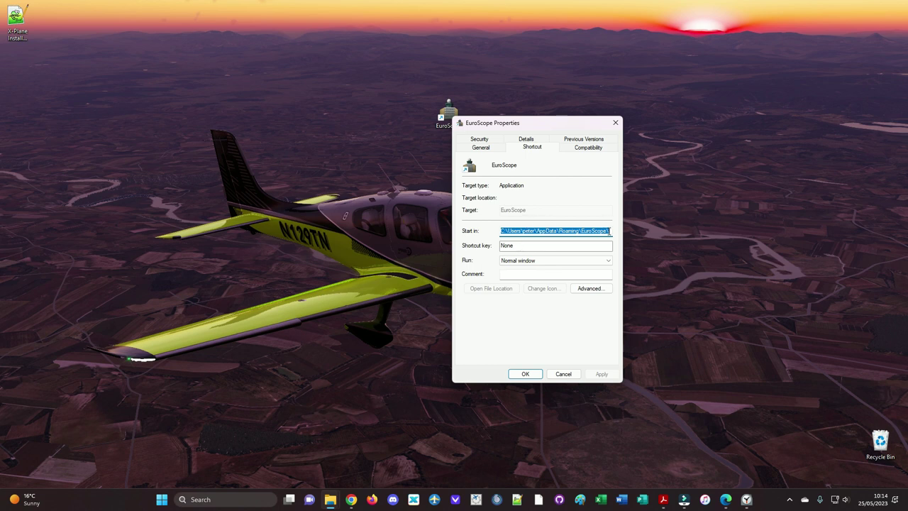
key(ctrl+v)
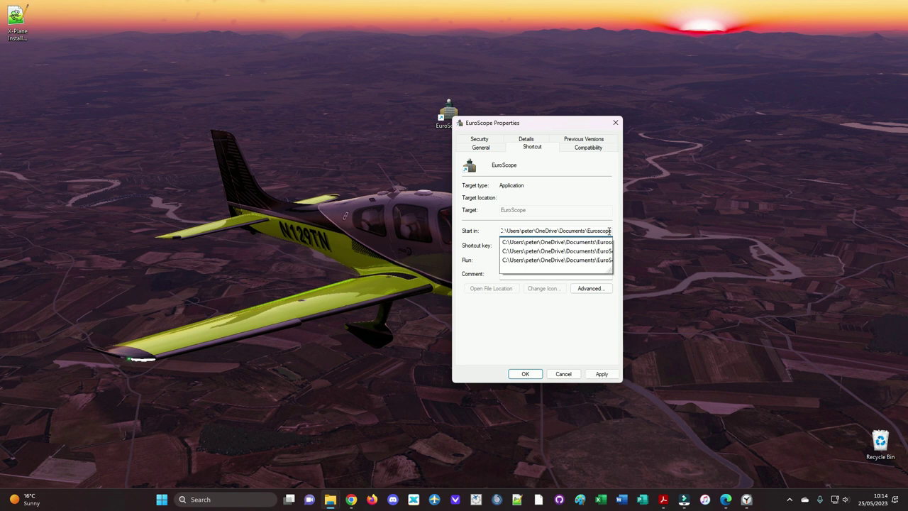
click(605, 212)
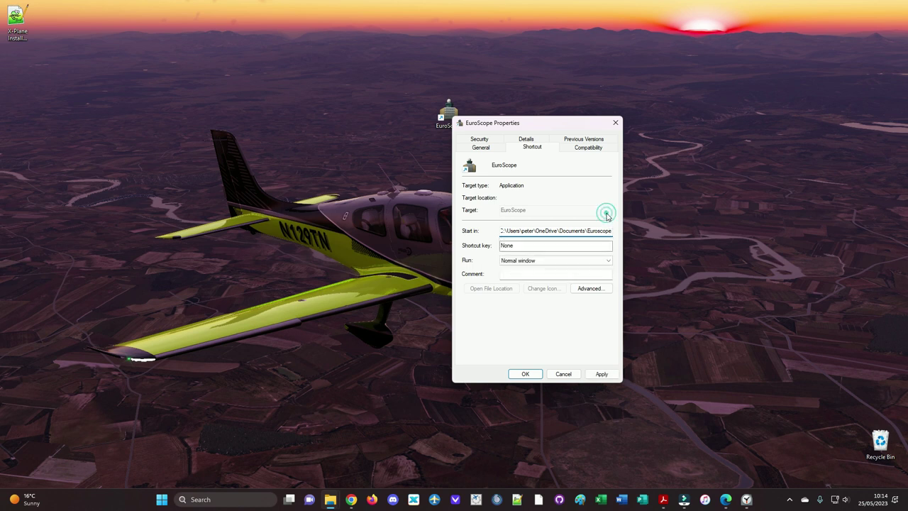
click(602, 376)
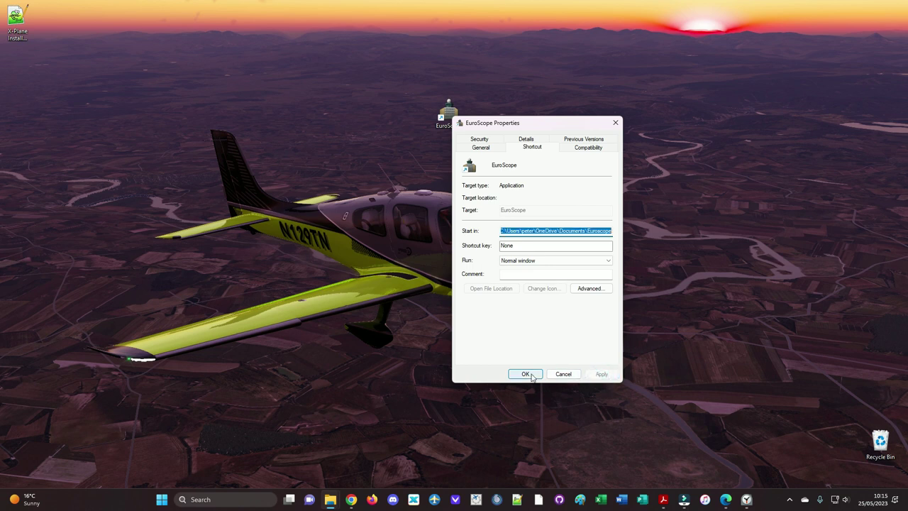
click(525, 374)
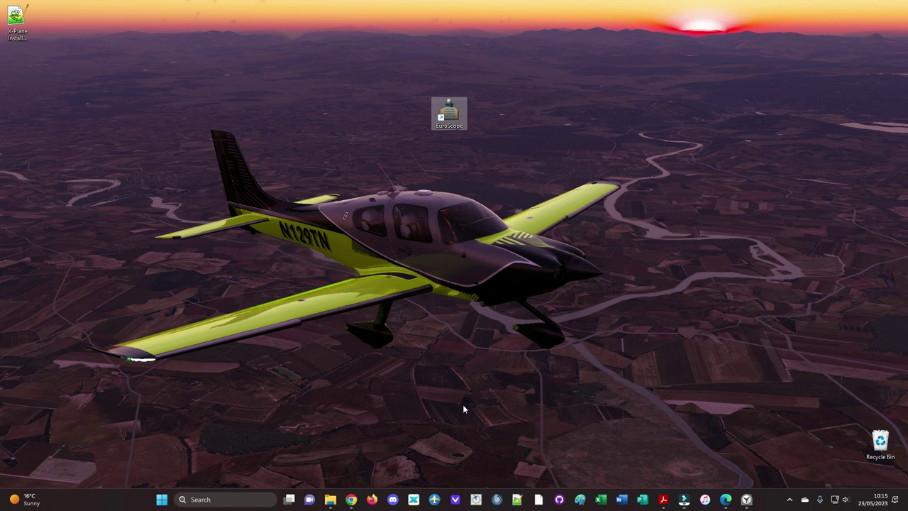
Step: Pin EuroScope to the taskbar and move its icon left among the taskbar apps
right_click(455, 115)
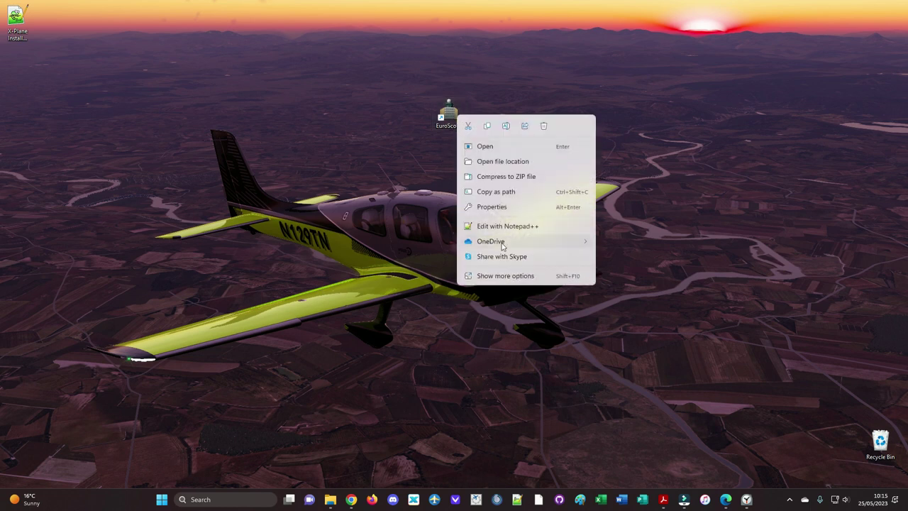
click(518, 276)
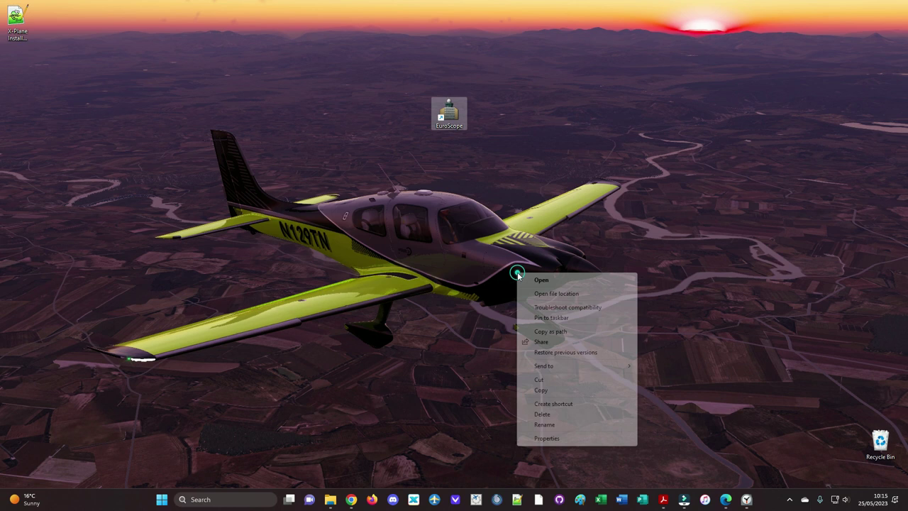
click(559, 319)
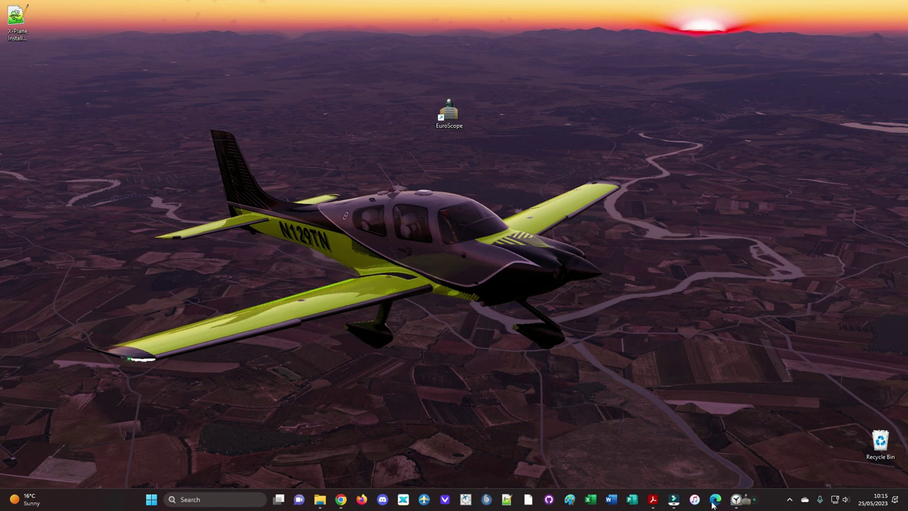
drag(738, 499, 488, 502)
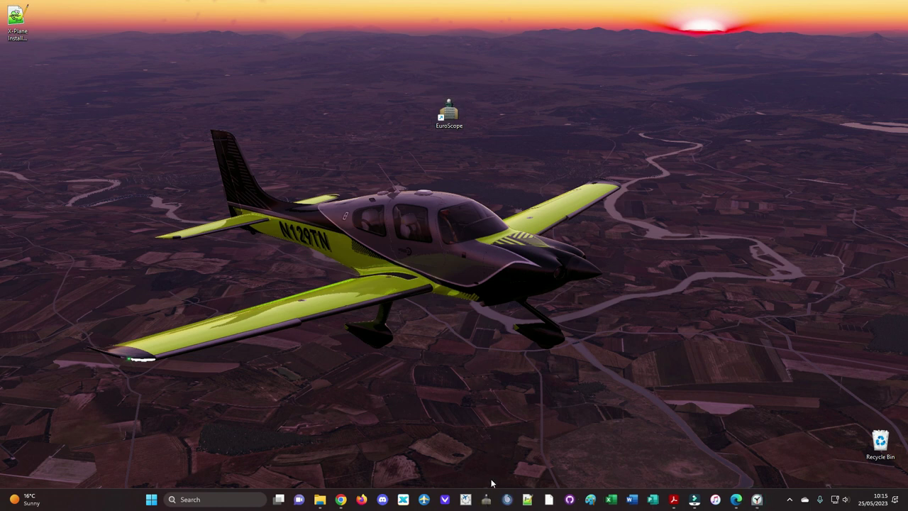
Step: Delete the EuroScope desktop shortcut and bring the README PDF back up
right_click(450, 115)
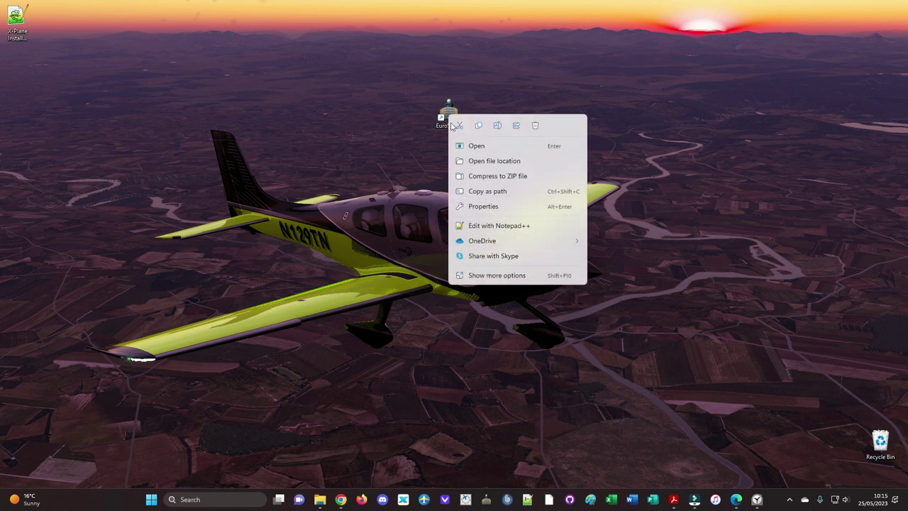
right_click(453, 113)
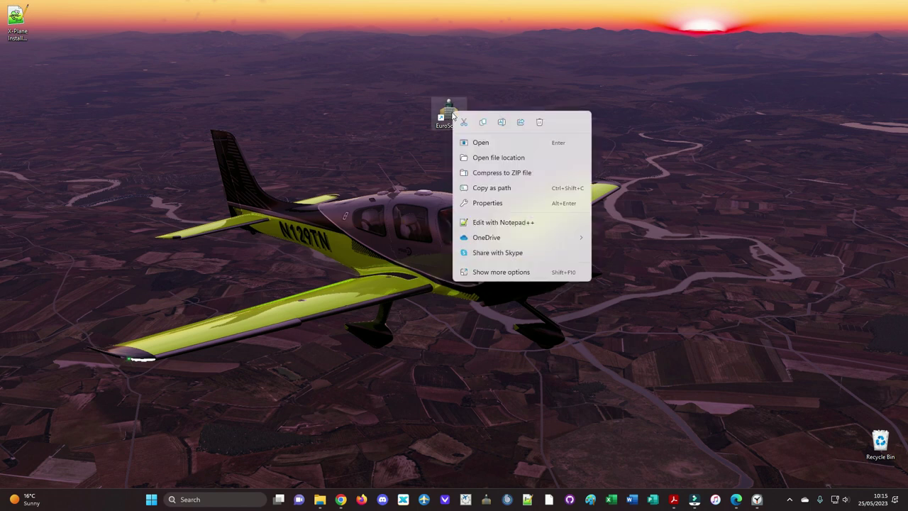
click(508, 278)
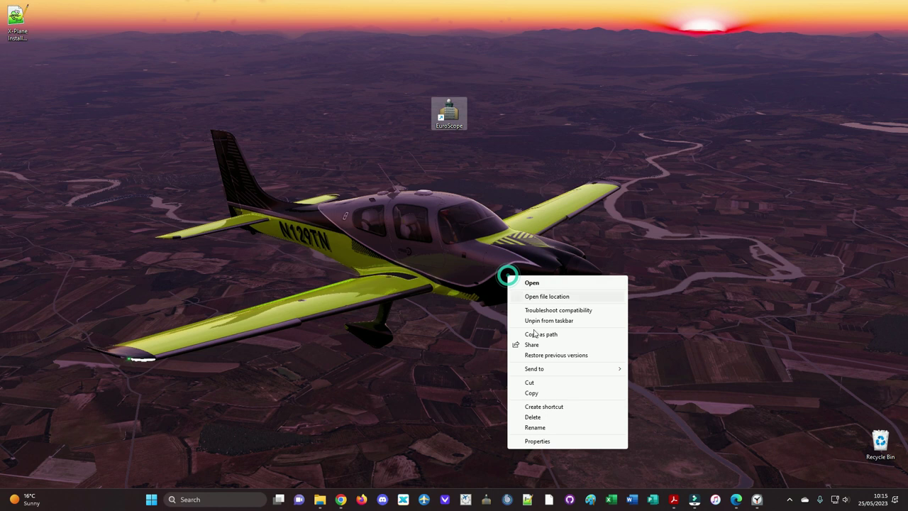
click(537, 418)
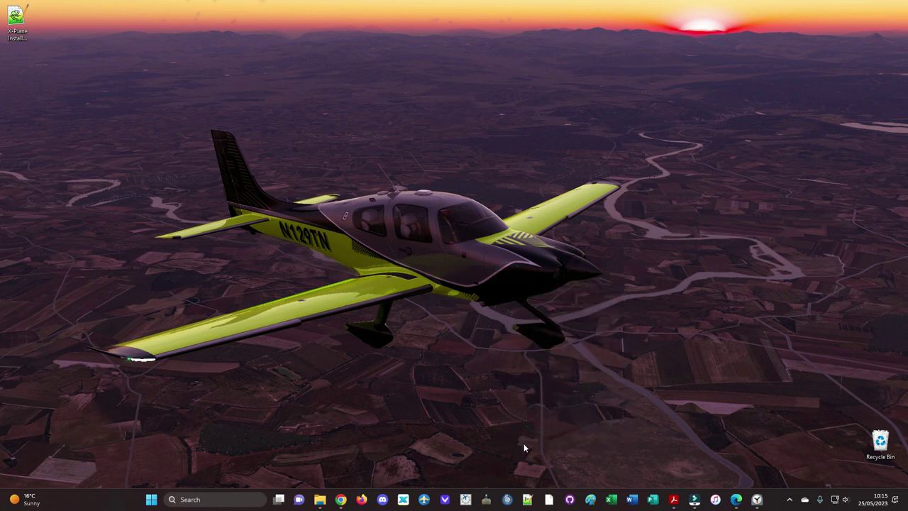
click(665, 494)
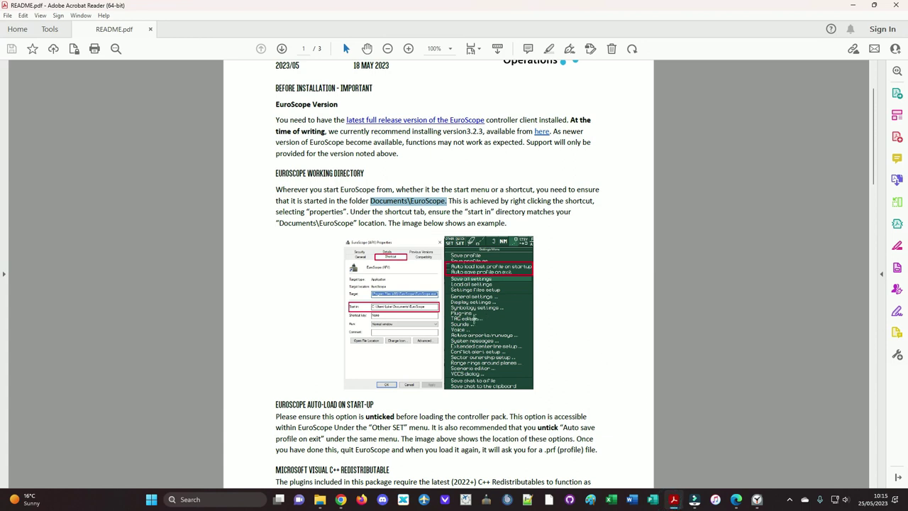
Step: Scroll the README to the EuroScope Auto-Load section and highlight 'menu. It'
scroll(389, 225, down, 5)
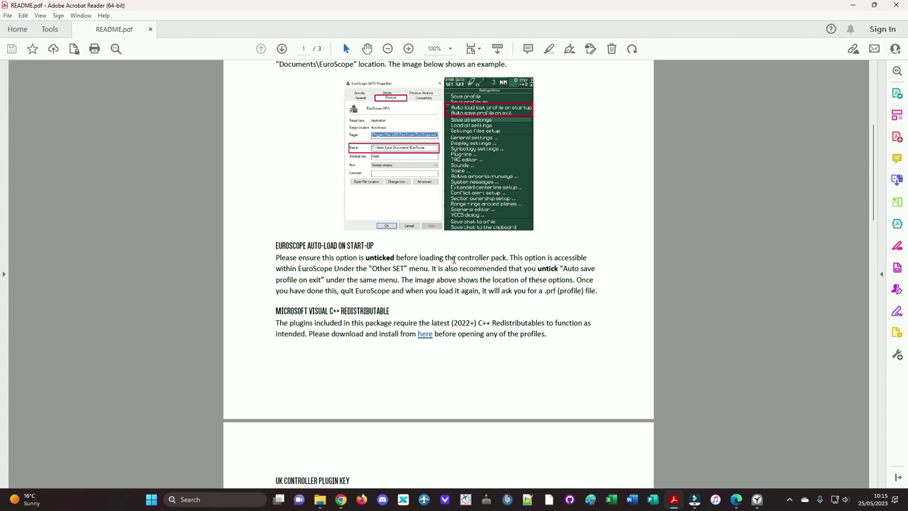
drag(428, 269, 437, 269)
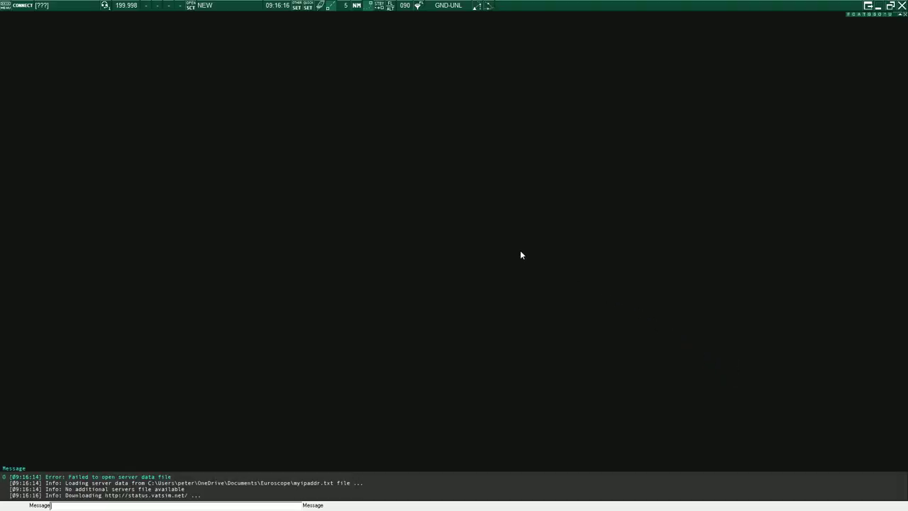
Step: Check the OTHER SET settings menu, then exit EuroScope discarding all unsaved changes
click(296, 6)
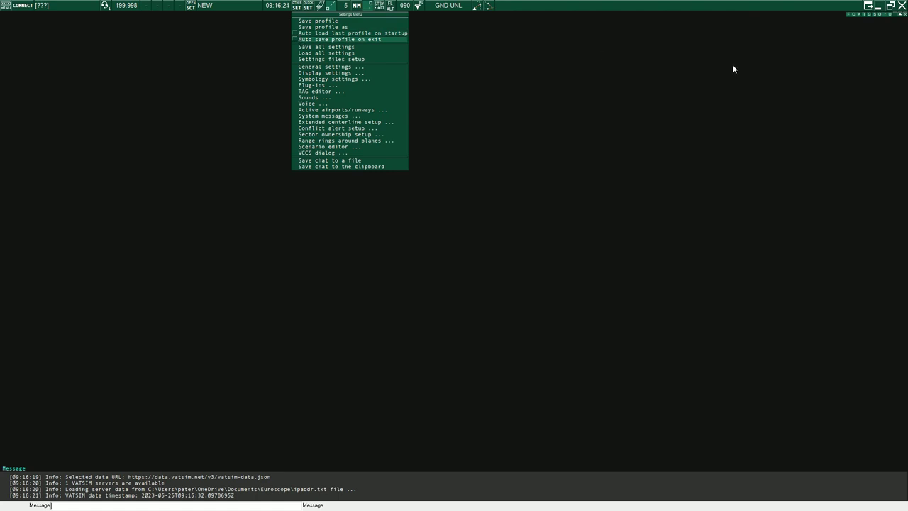
click(902, 6)
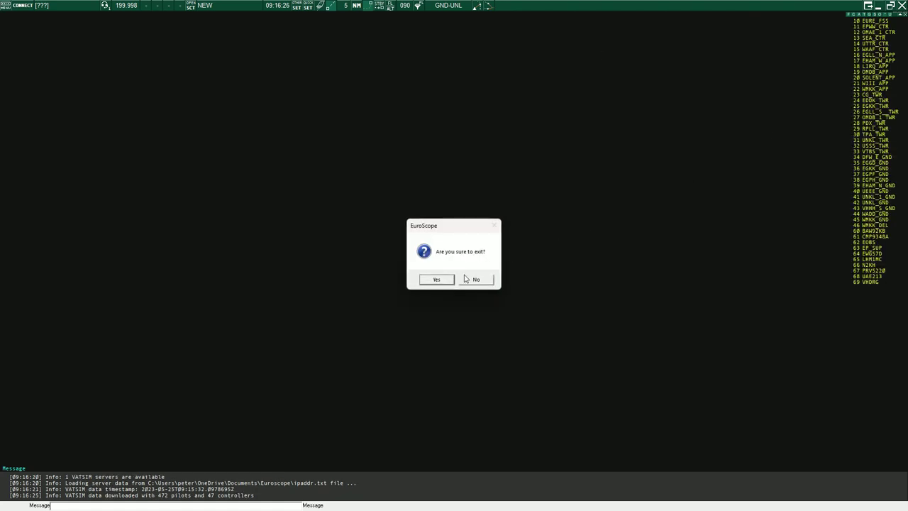
click(438, 280)
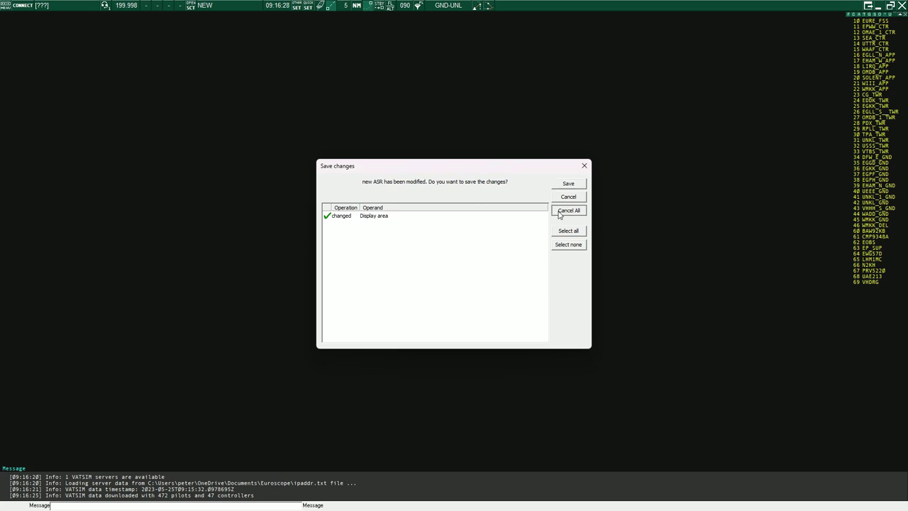
click(568, 210)
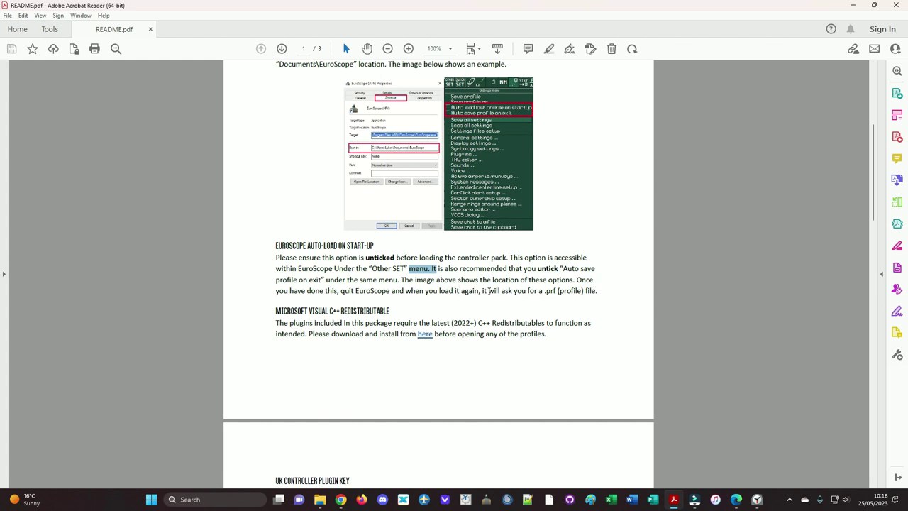
Step: Scroll the README past the C++ redistributable link to page 2's Install section
scroll(284, 290, down, 1)
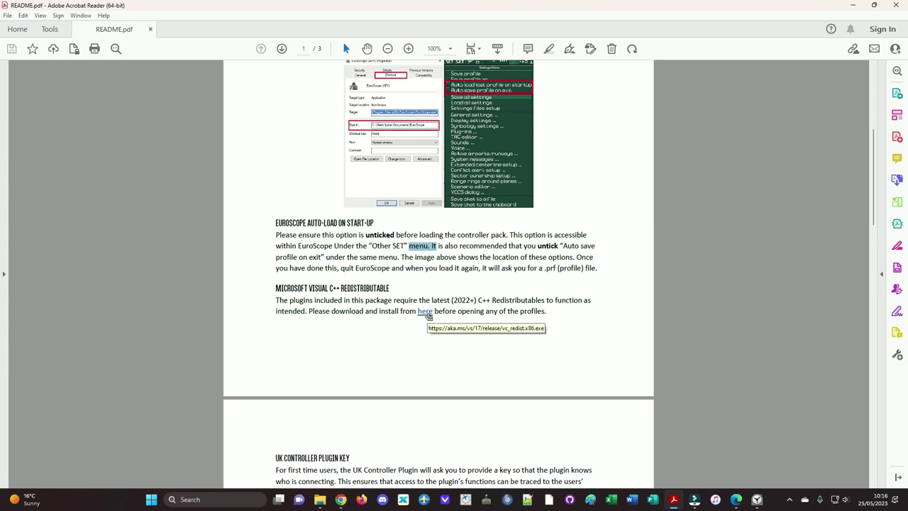
drag(428, 317, 420, 315)
scroll(417, 312, down, 5)
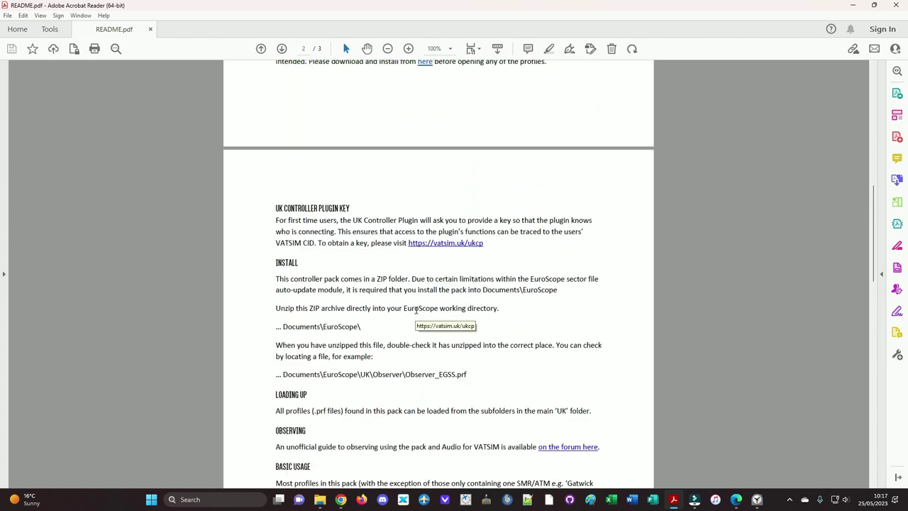
scroll(352, 269, down, 1)
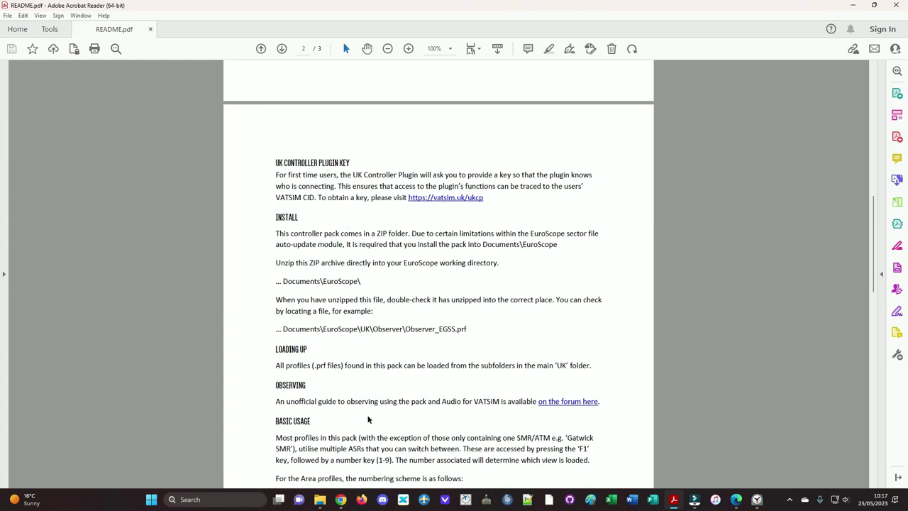
Step: Select the UK folder inside the controller pack zip archive
mouse_move(320, 499)
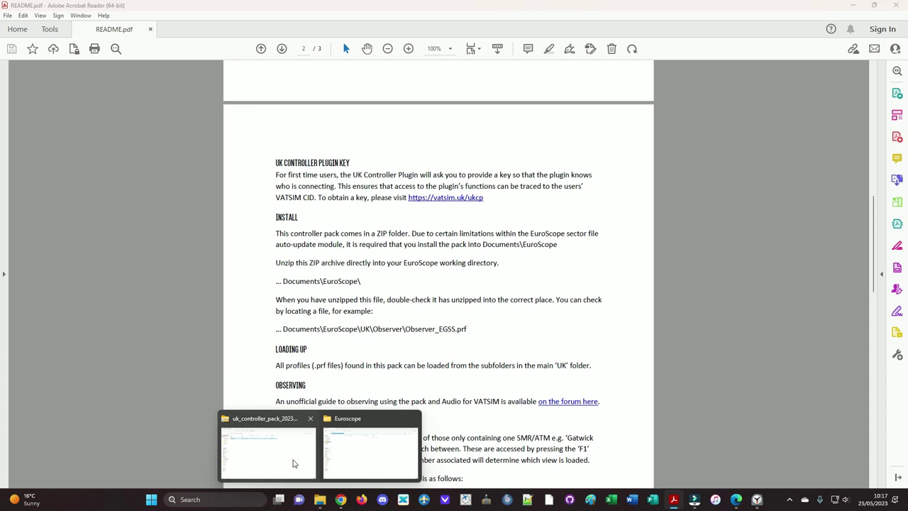
click(293, 463)
click(110, 90)
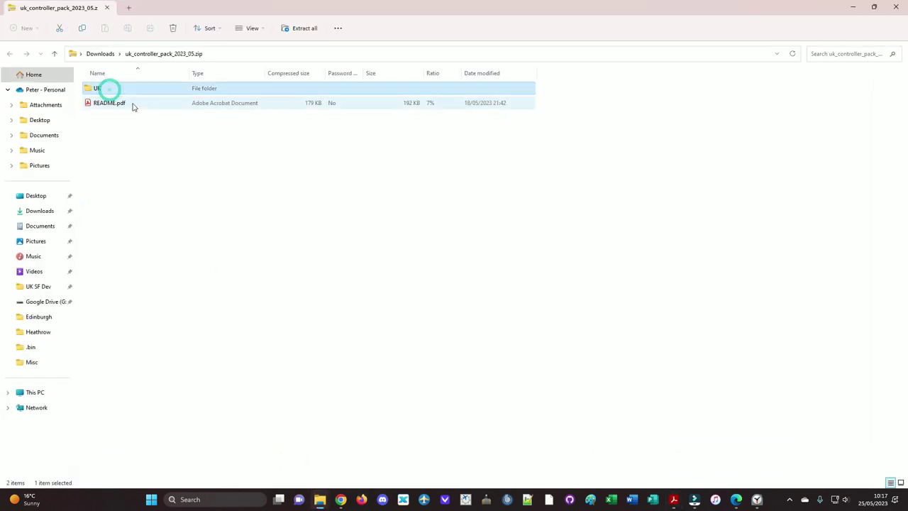
click(852, 6)
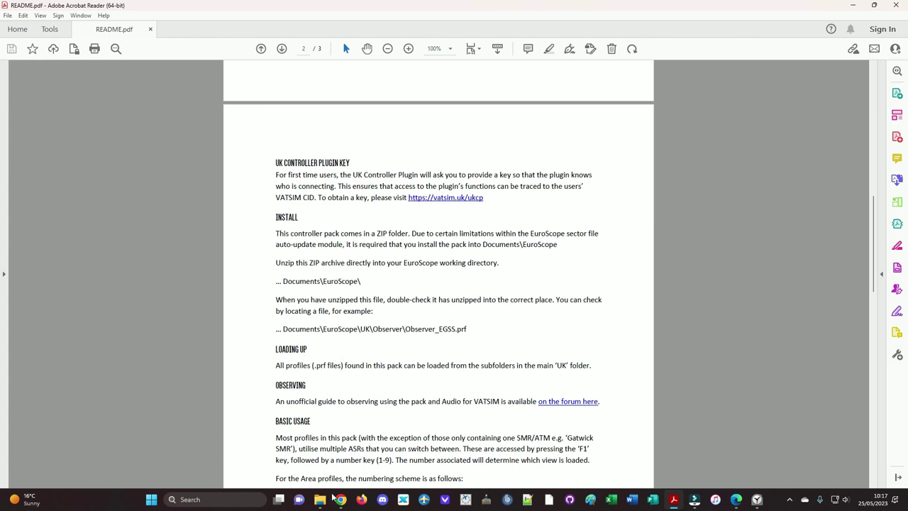
Step: Paste the controller pack's UK folder into Documents\Euroscope and let it copy
mouse_move(323, 500)
click(283, 461)
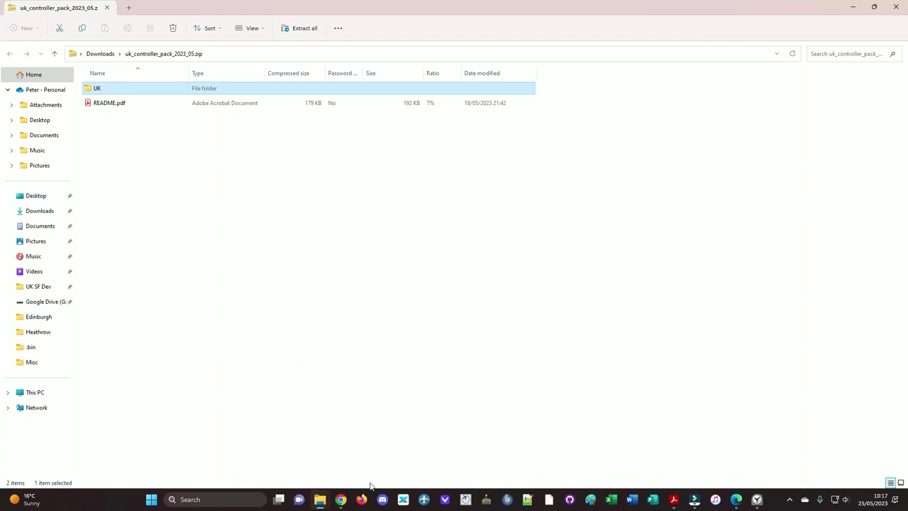
click(340, 500)
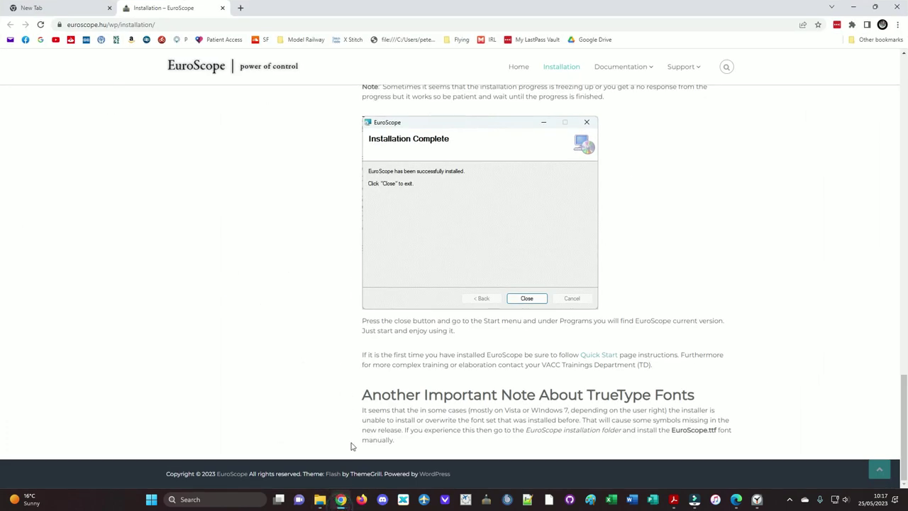
click(344, 501)
mouse_move(323, 500)
click(353, 465)
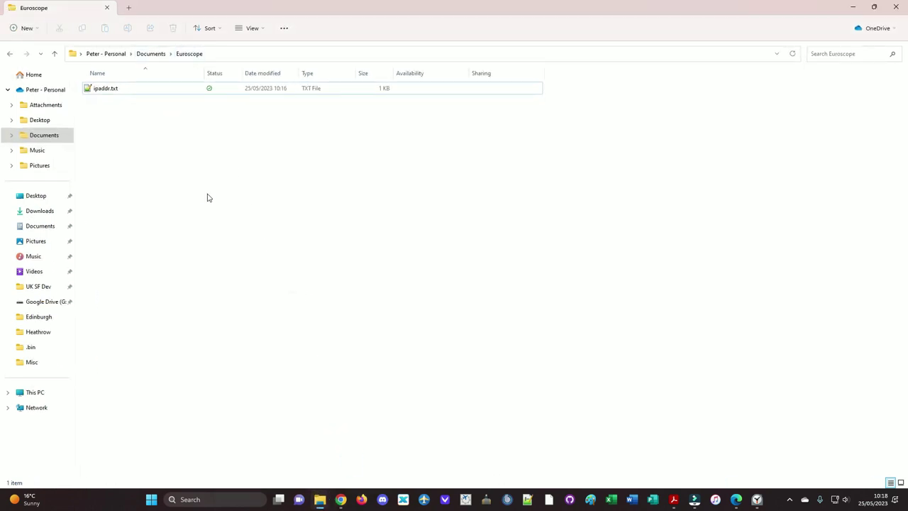
key(ctrl+v)
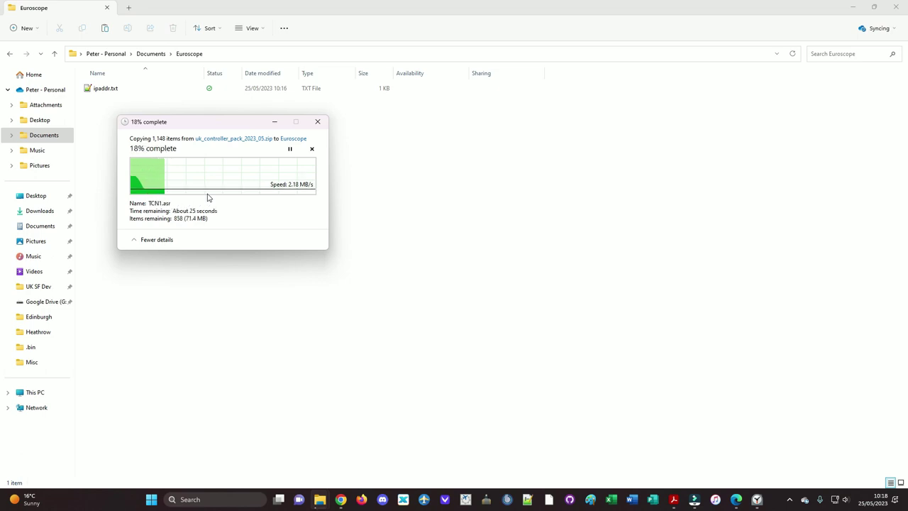
click(673, 499)
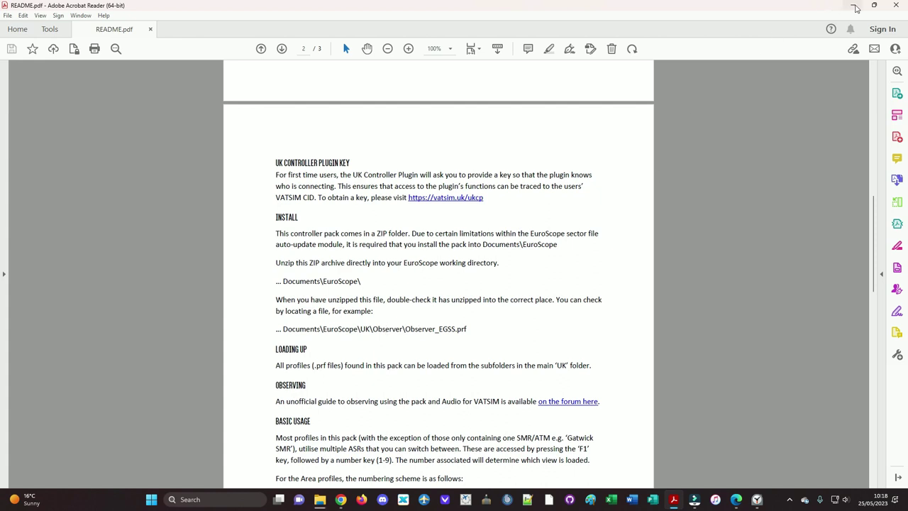
click(857, 9)
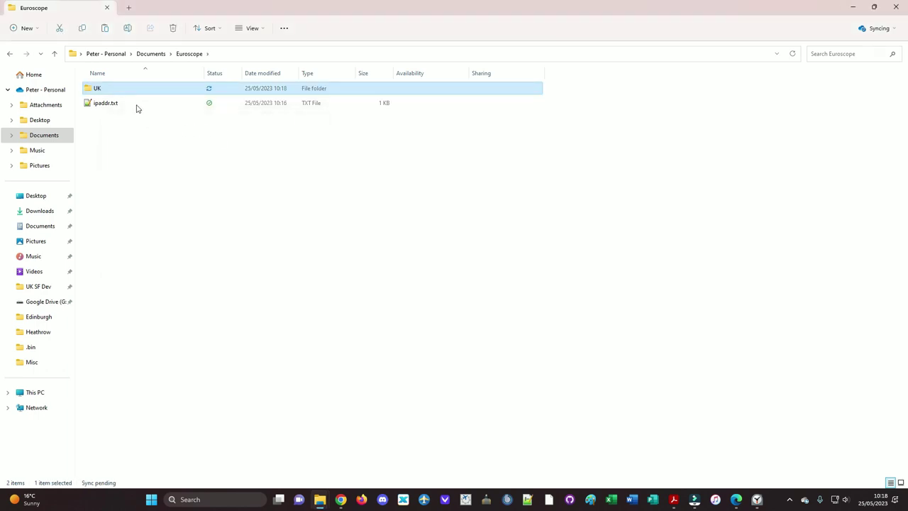
Step: Verify UK\Observer contains Observer_EGSS.prf, then return to the UK folder
double_click(91, 90)
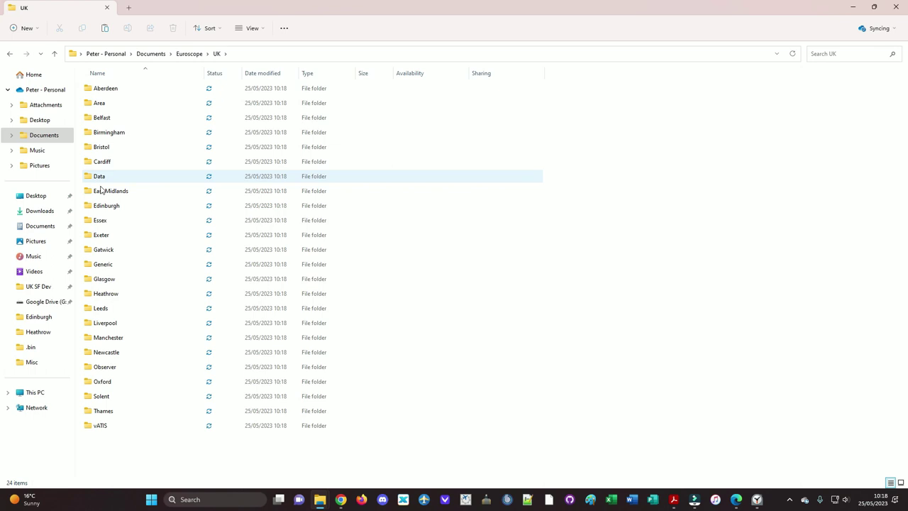
double_click(107, 367)
click(125, 178)
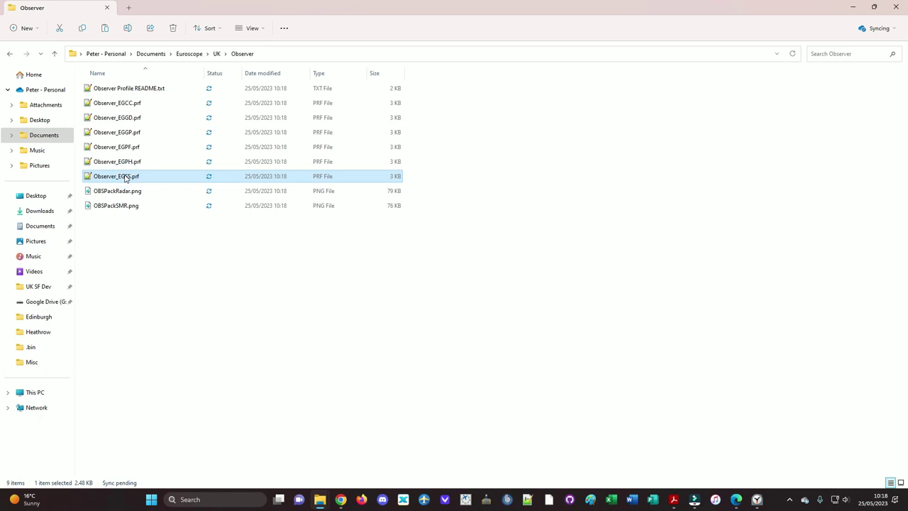
key(BackSpace)
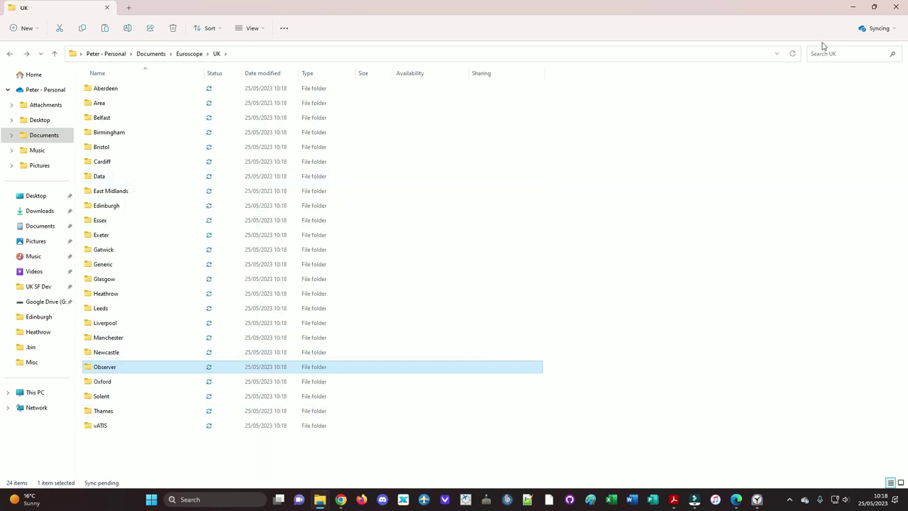
click(857, 10)
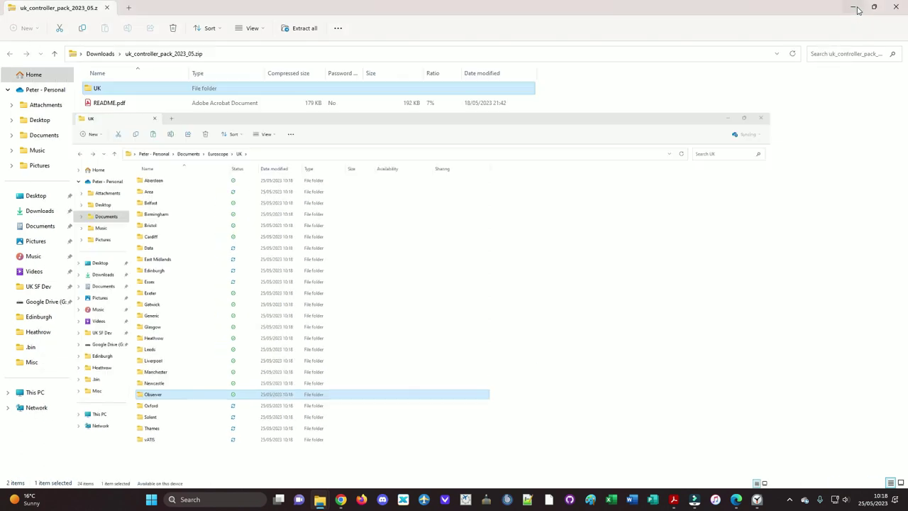
Step: Close the zip archive window and scroll through the README's Install and Basic Usage sections
click(903, 9)
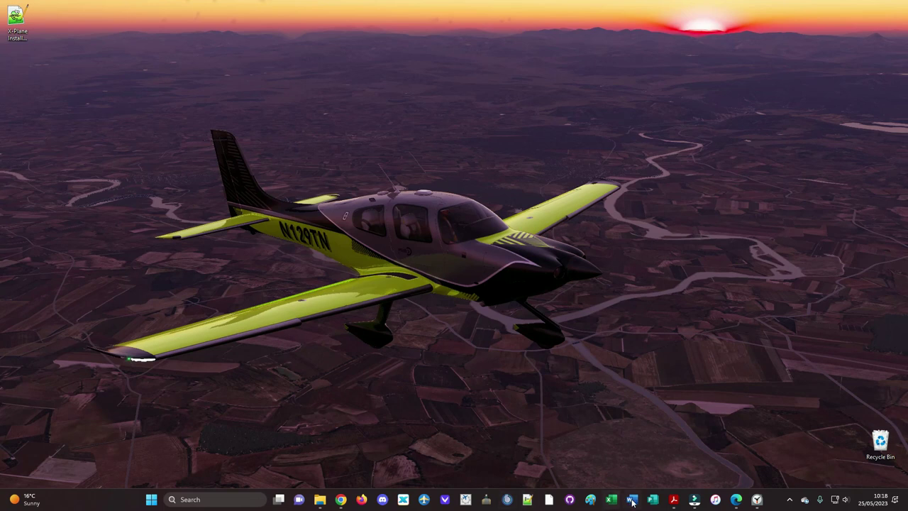
click(673, 500)
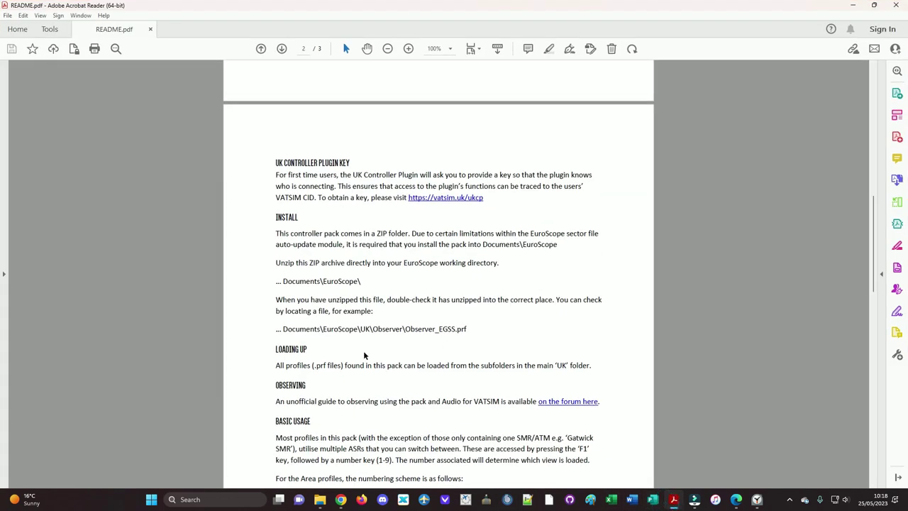
scroll(331, 342, down, 4)
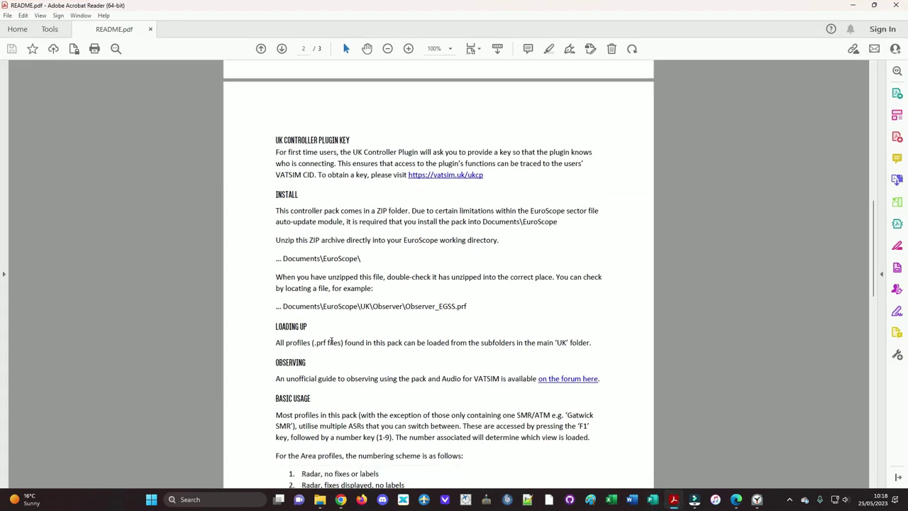
scroll(331, 342, down, 3)
scroll(331, 342, up, 6)
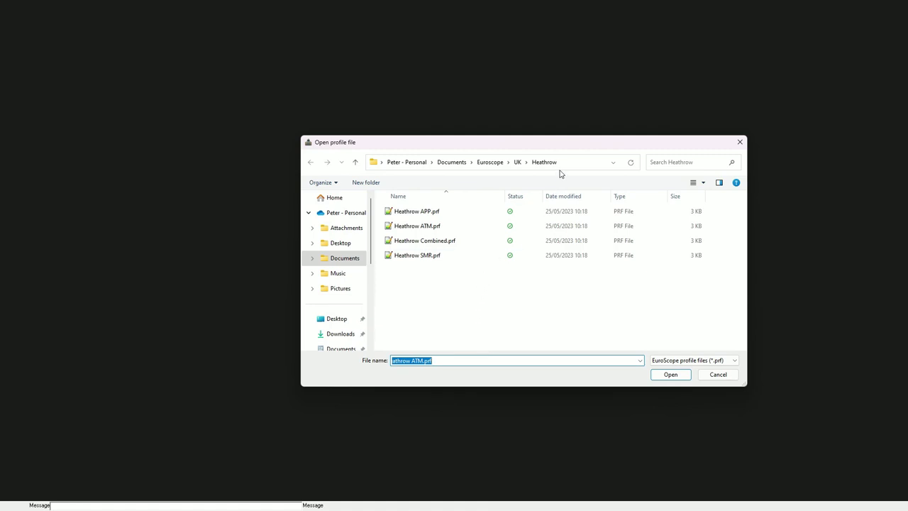
Step: Move the profile dialog from Heathrow up to Euroscope, then into UK's region folders
click(568, 163)
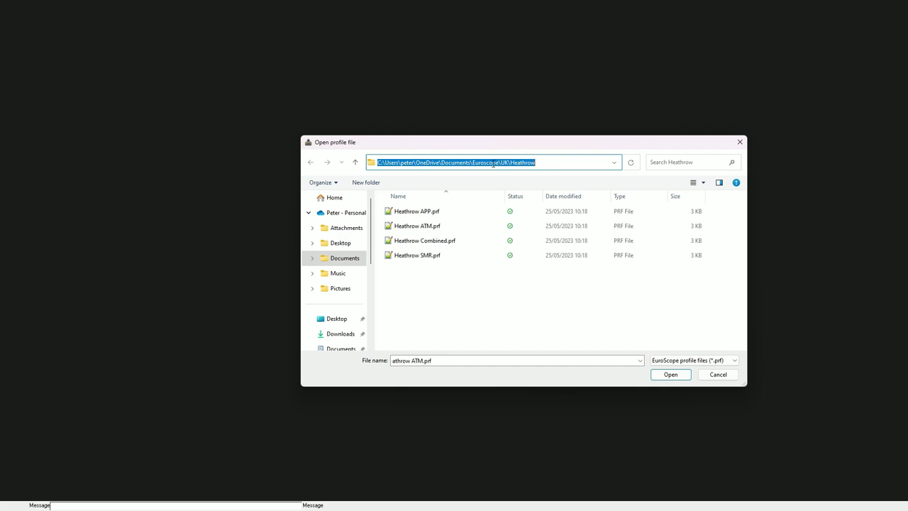
click(474, 288)
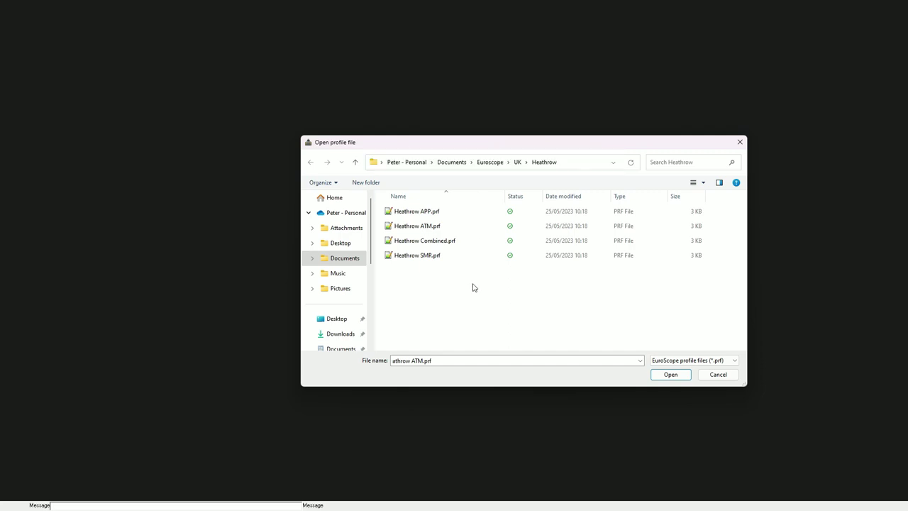
click(489, 163)
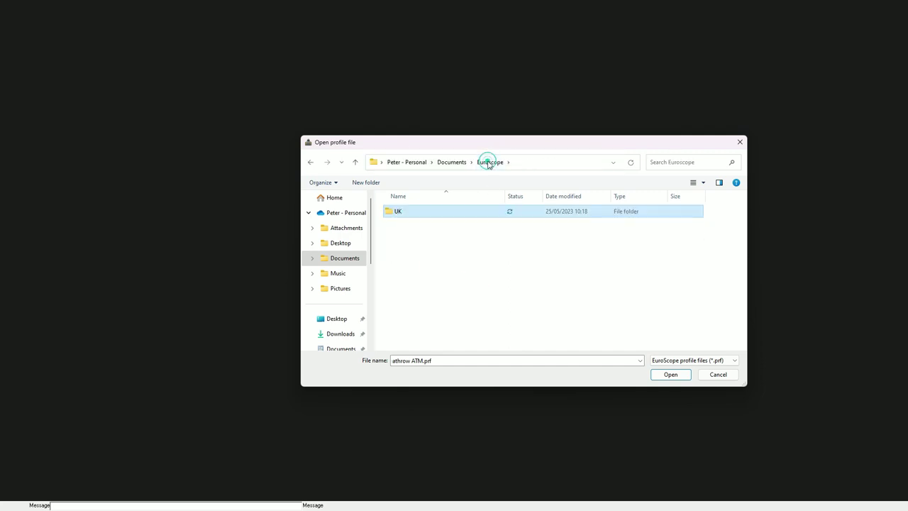
double_click(421, 213)
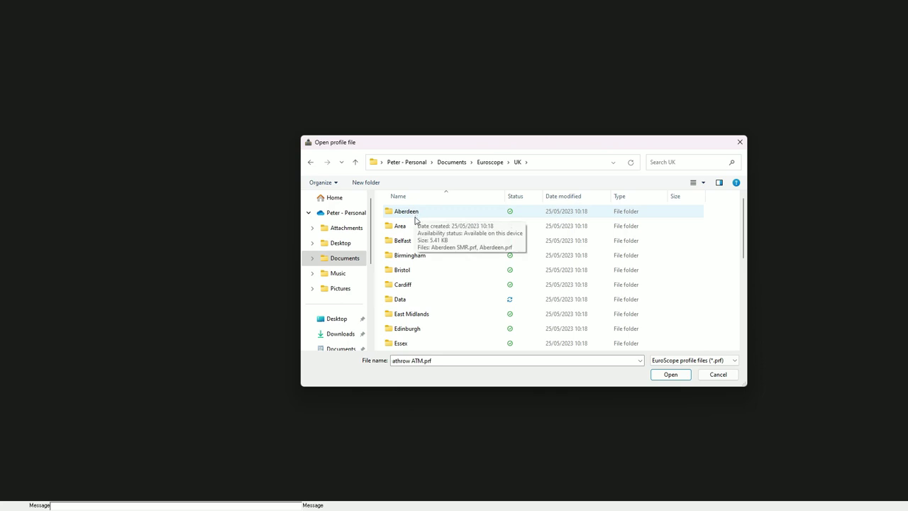
scroll(416, 215, down, 1)
scroll(415, 219, down, 1)
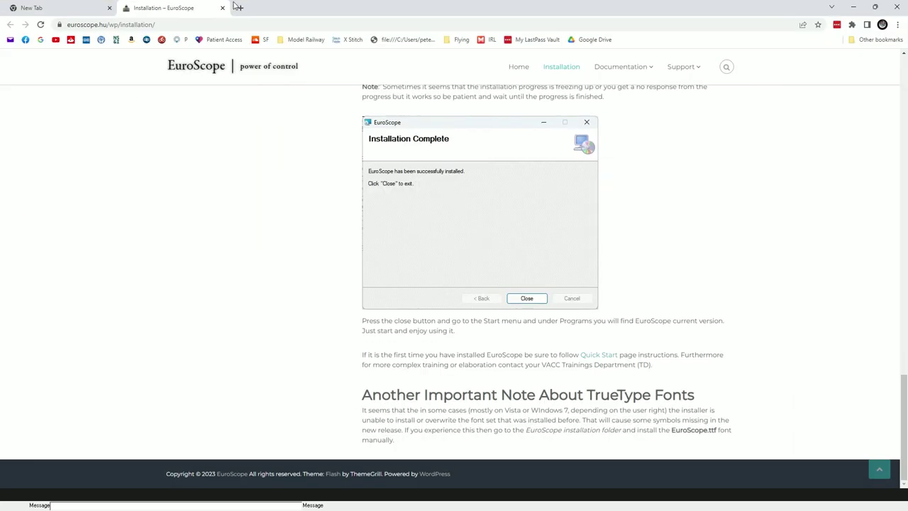
Step: Load vattastic.com in a new tab and pan and zoom the VATSIM map onto London
click(238, 8)
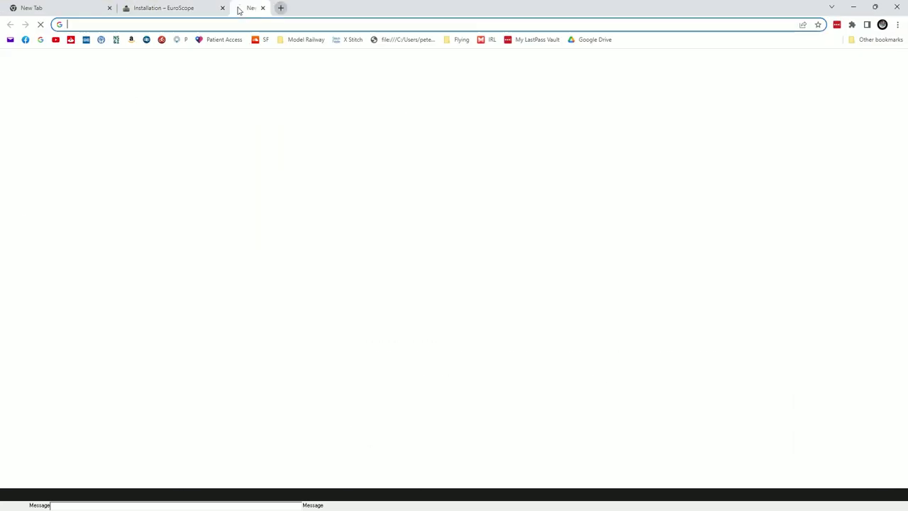
text(vatta)
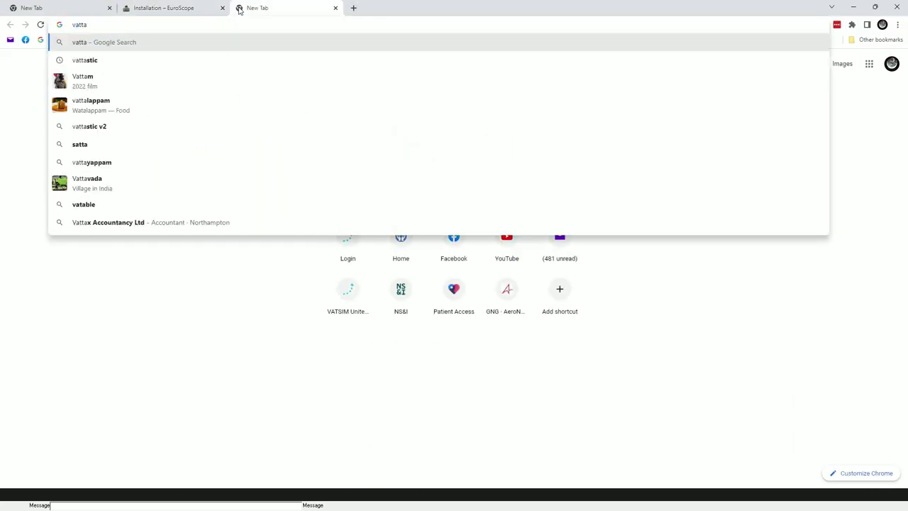
click(213, 59)
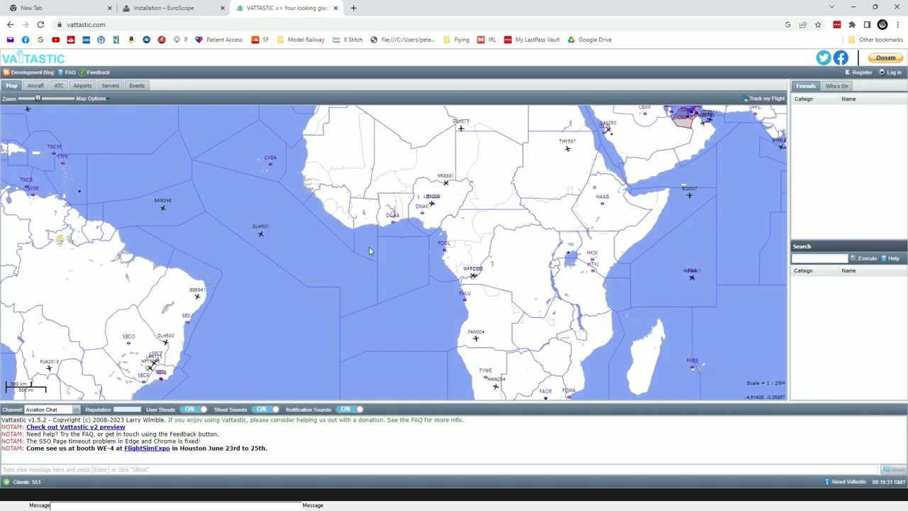
drag(371, 184, 375, 269)
drag(369, 177, 405, 249)
scroll(417, 325, up, 2)
scroll(422, 311, up, 1)
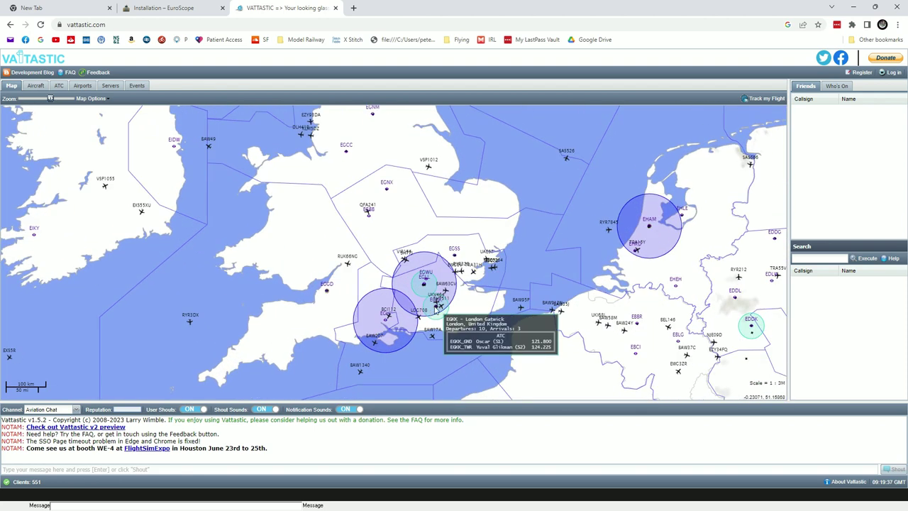
mouse_move(386, 325)
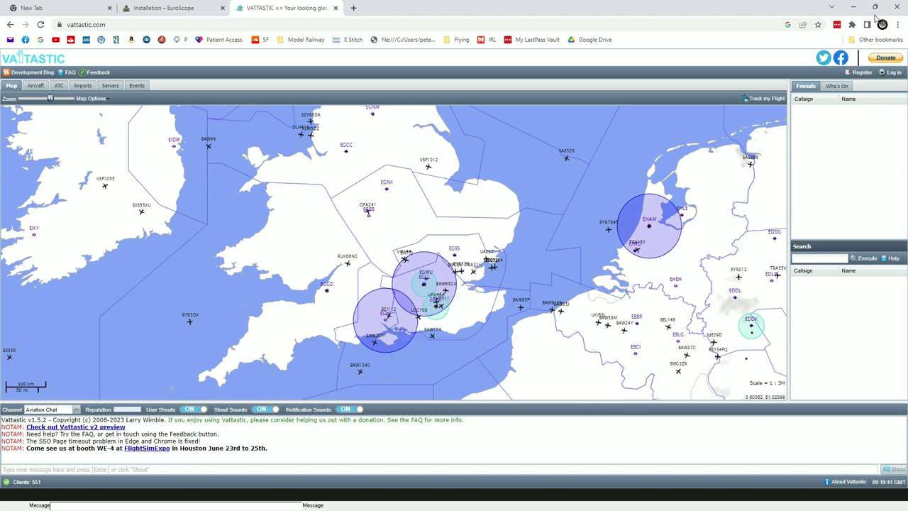
click(854, 8)
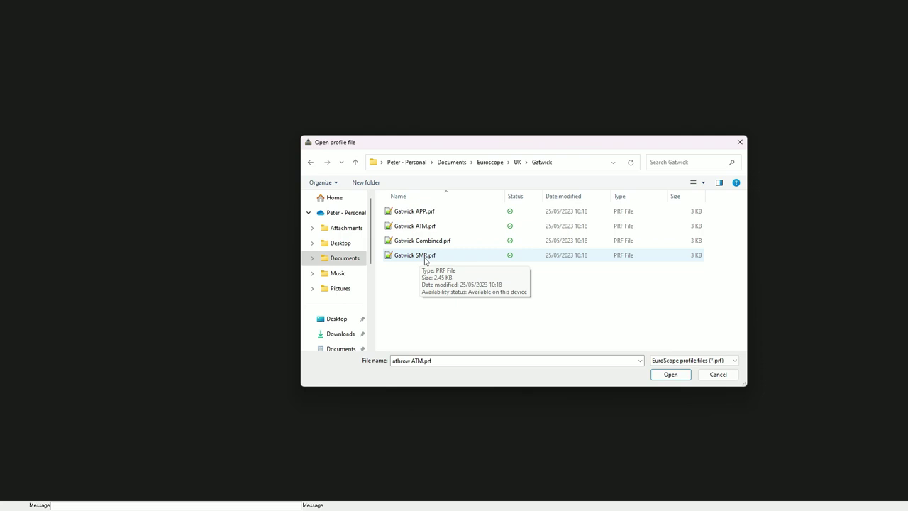
Step: Load the Gatwick SMR.prf profile from the UK\Gatwick folder
double_click(425, 255)
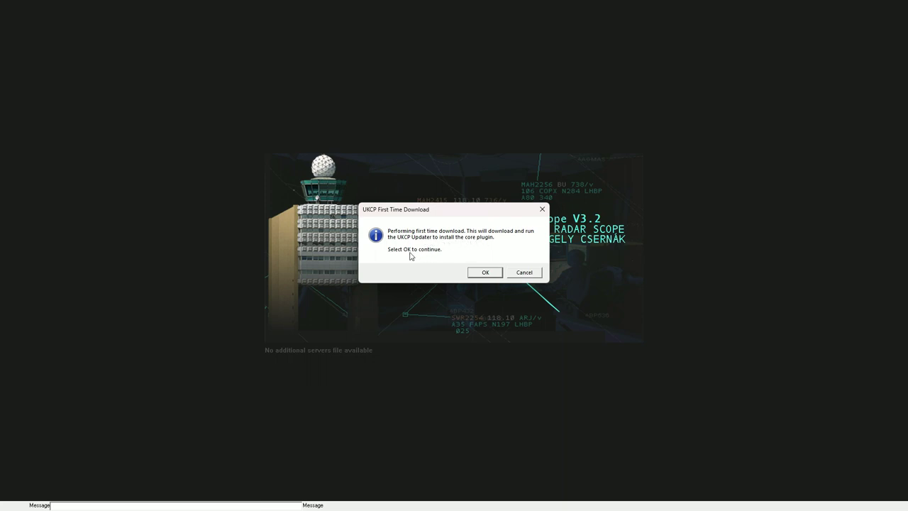
Step: Accept the UKCP first-time download and the automatic update to version 5.0.1
click(482, 273)
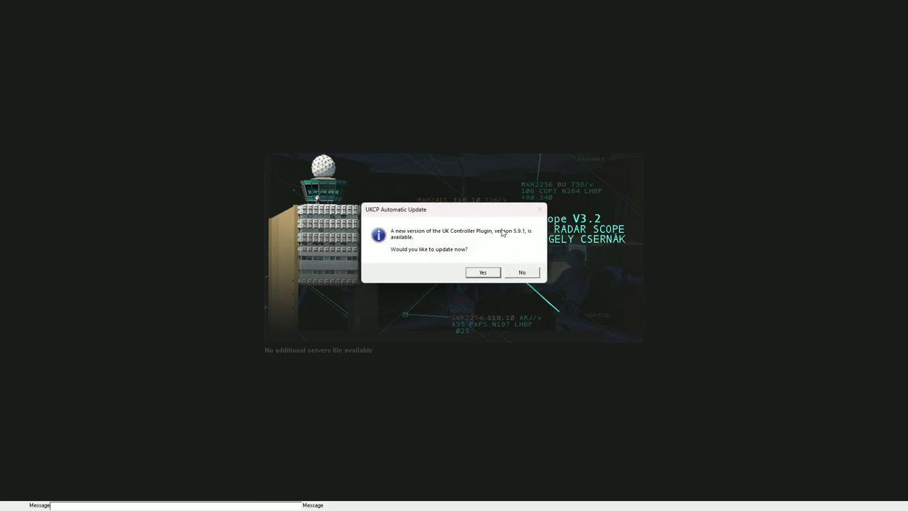
click(474, 272)
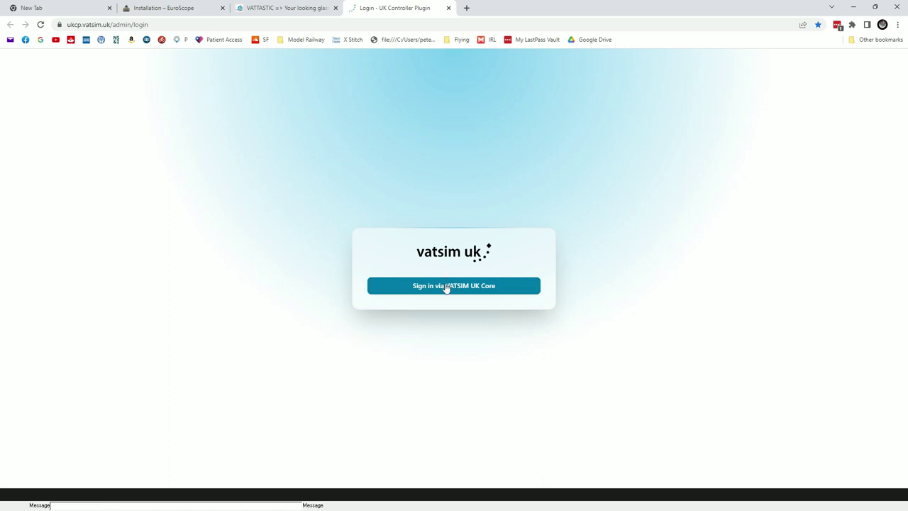
Step: Sign in through VATSIM UK Core using the account's secondary password
click(446, 286)
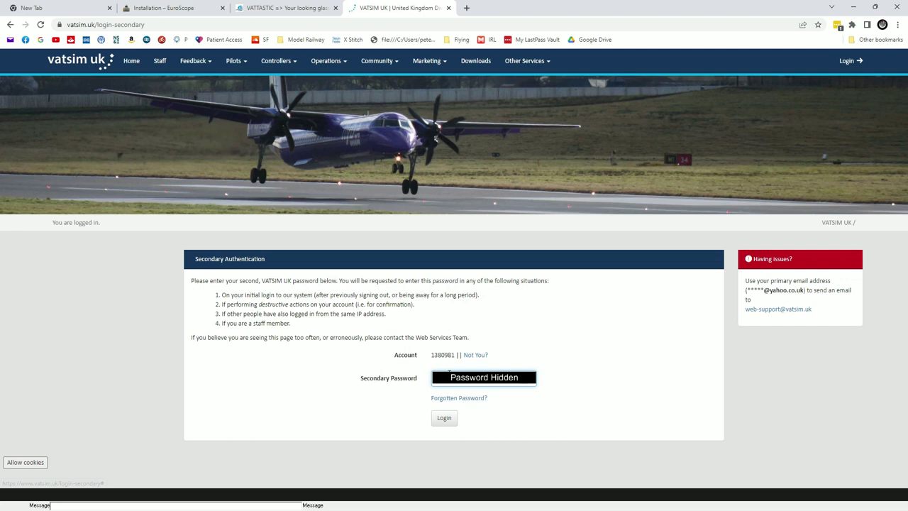
click(445, 419)
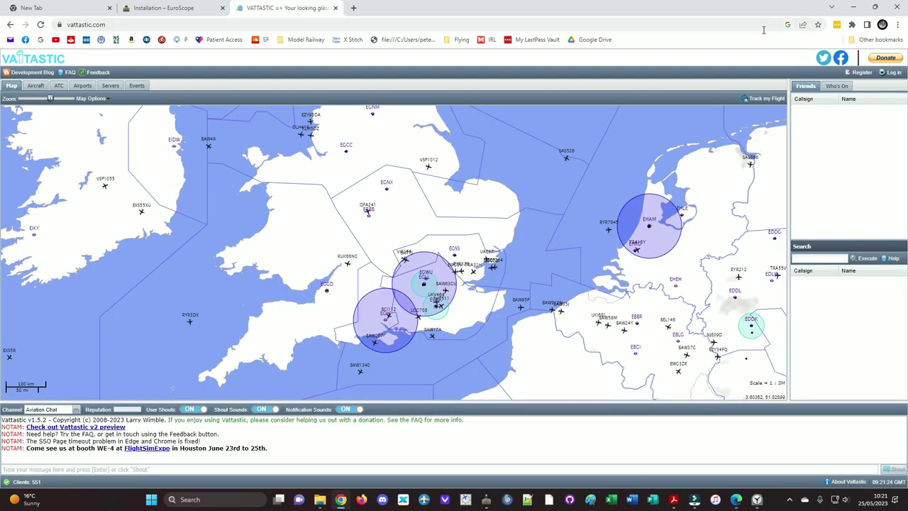
Step: Minimise Chrome, open the Connect dialog and keep the PLM_OBS callsign
click(853, 6)
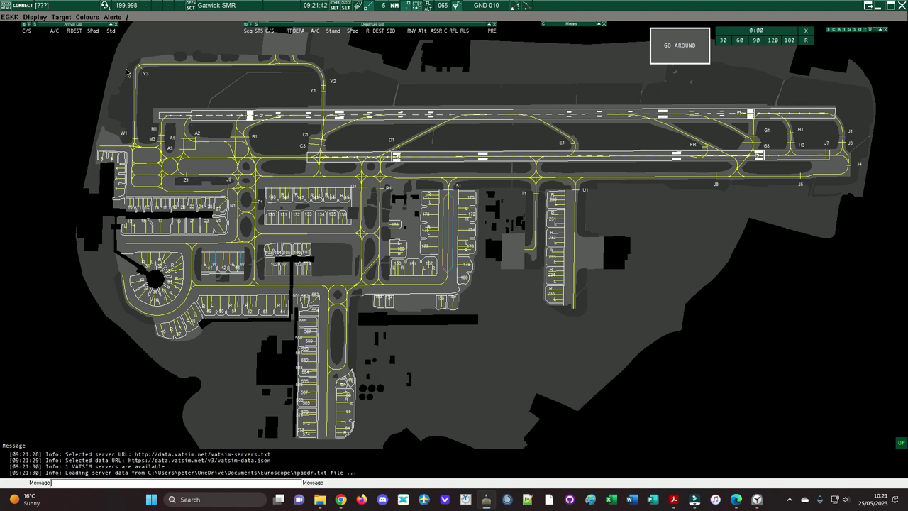
click(25, 9)
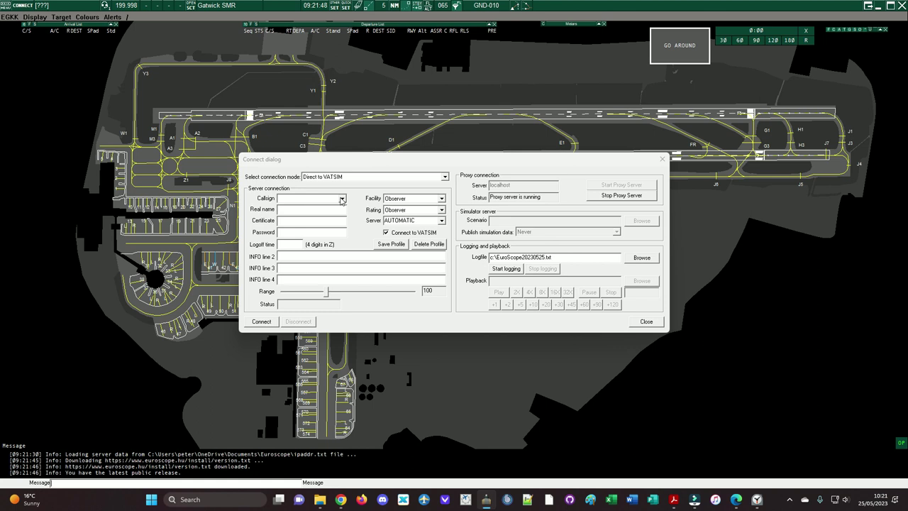
click(341, 200)
click(326, 198)
click(342, 199)
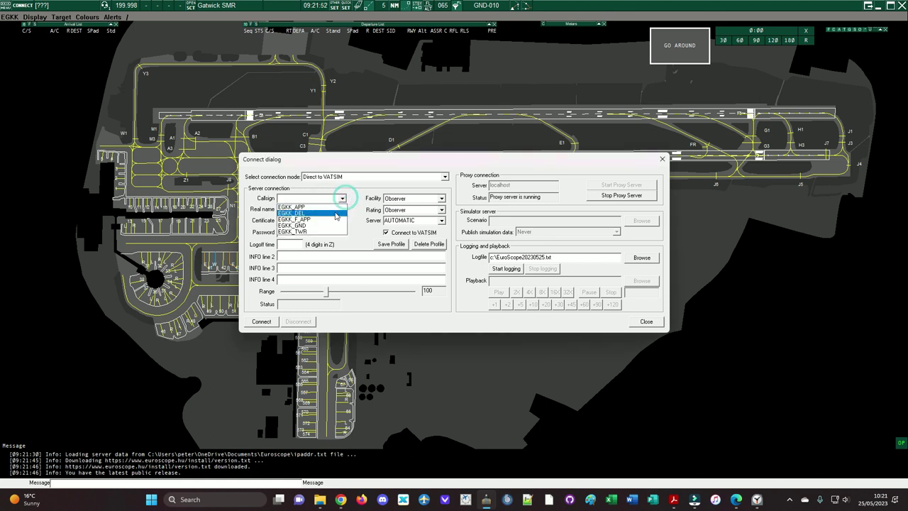
click(325, 198)
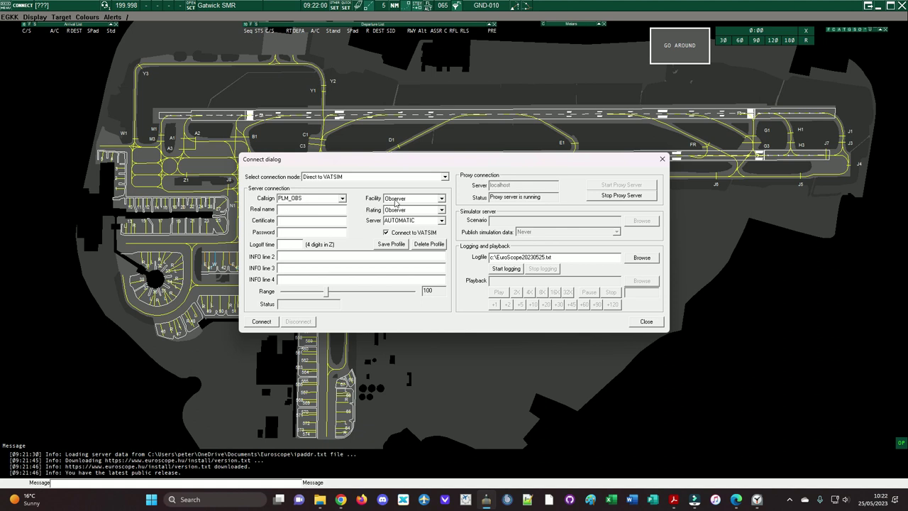
Step: Choose Tower Controller (STU2) rating and AUTOMATIC server, enter the member details, and save the profile
click(399, 212)
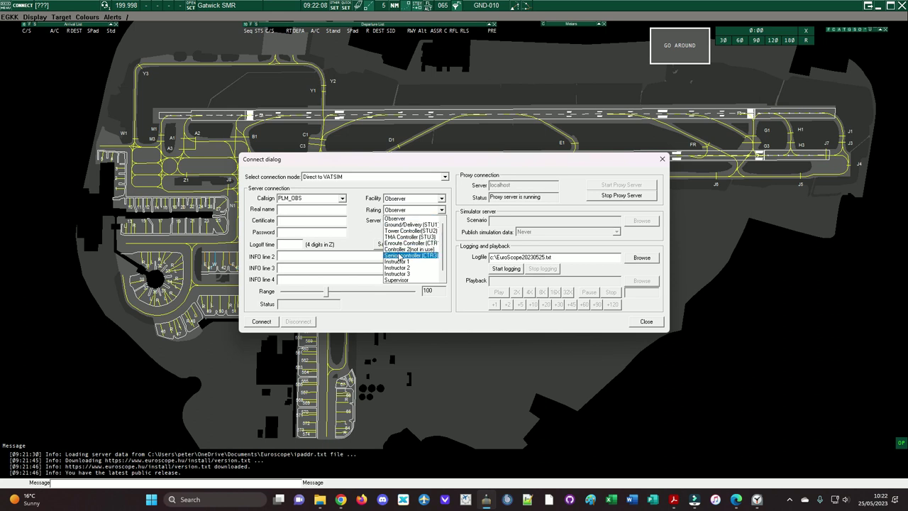
click(403, 232)
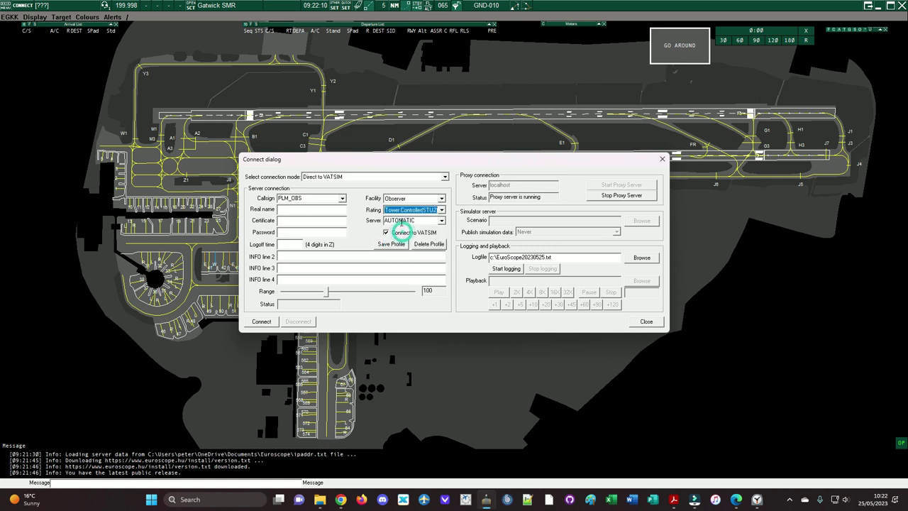
click(441, 221)
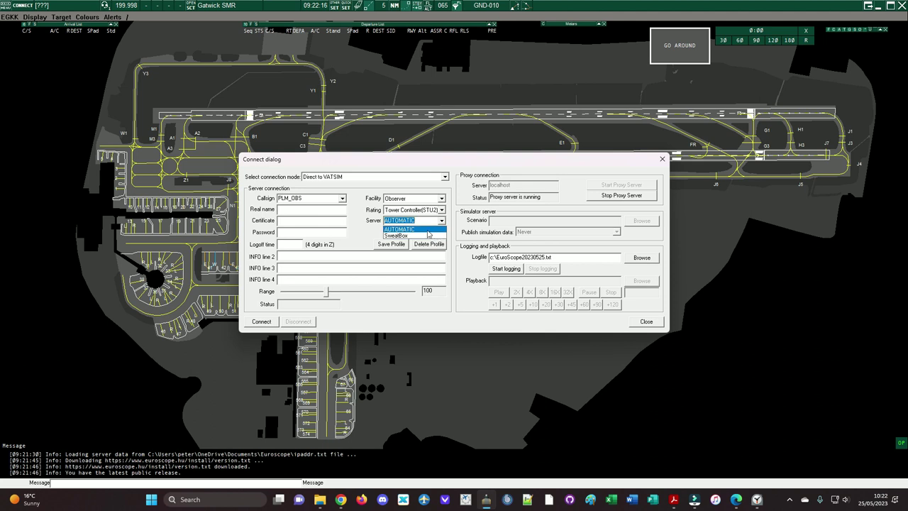
click(363, 233)
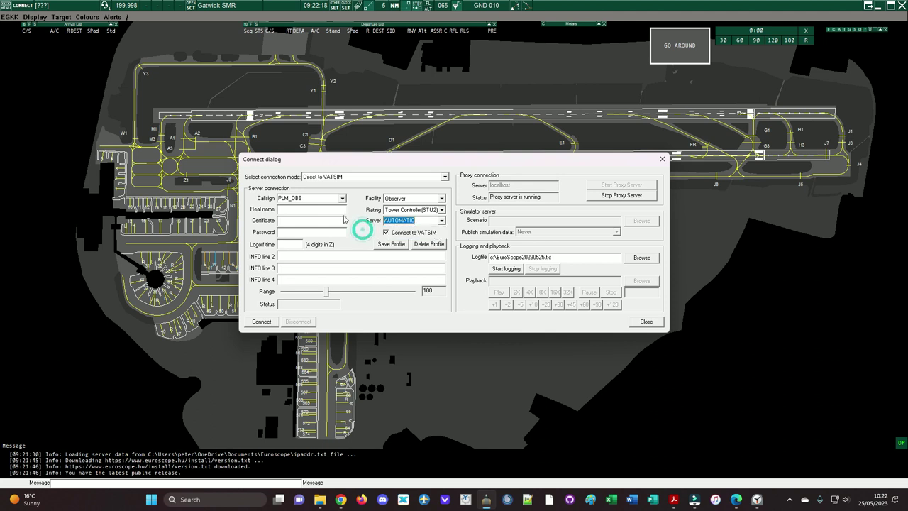
click(342, 209)
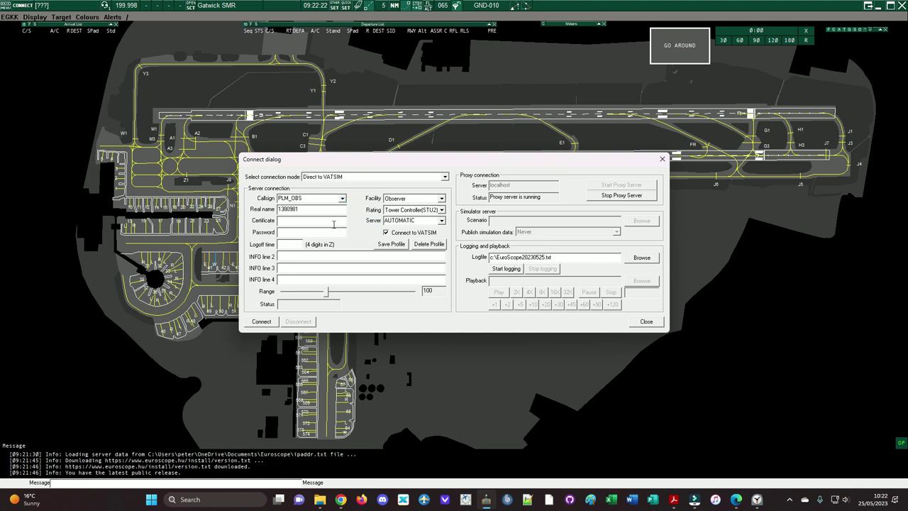
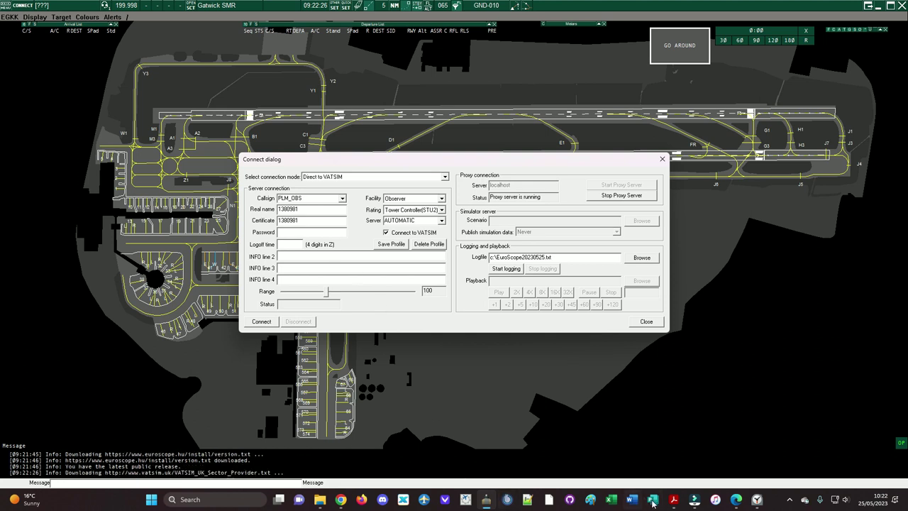
key(Tab)
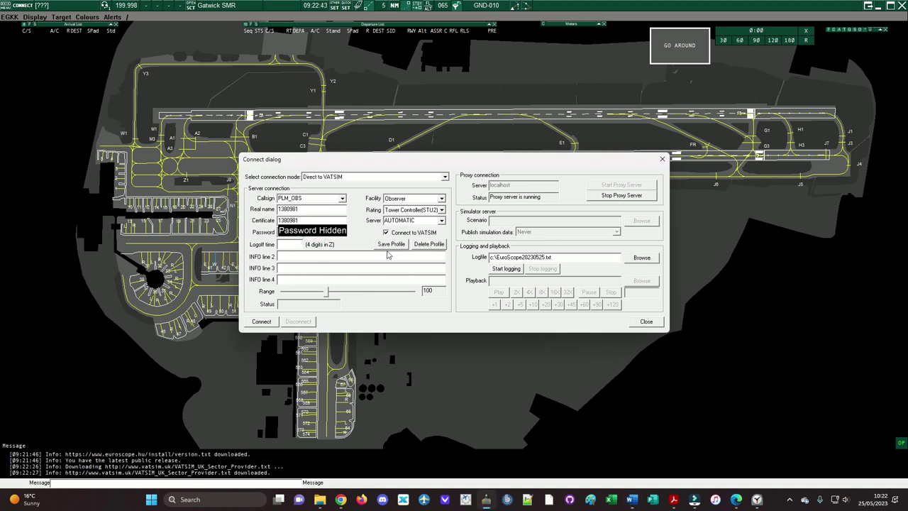
click(388, 245)
Step: Connect to VATSIM, dismiss the voice communication setup, and show the server welcome messages
click(263, 323)
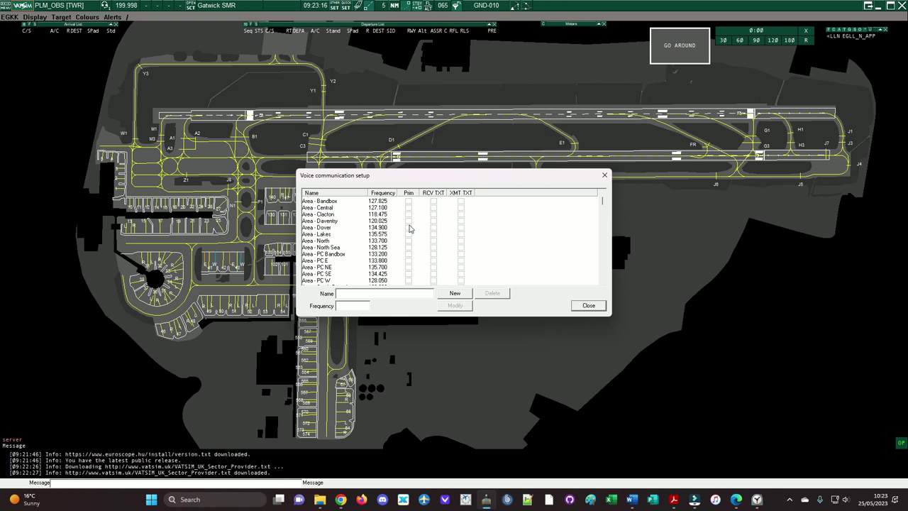
click(604, 176)
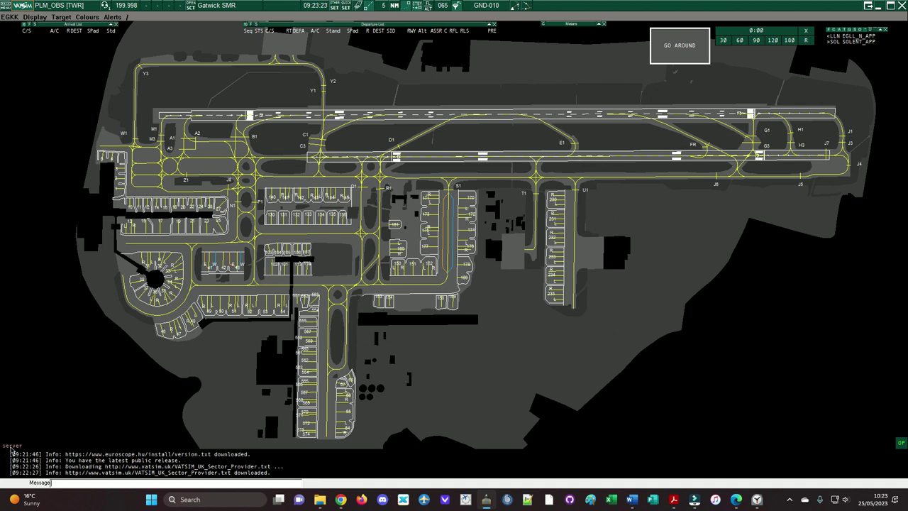
click(11, 447)
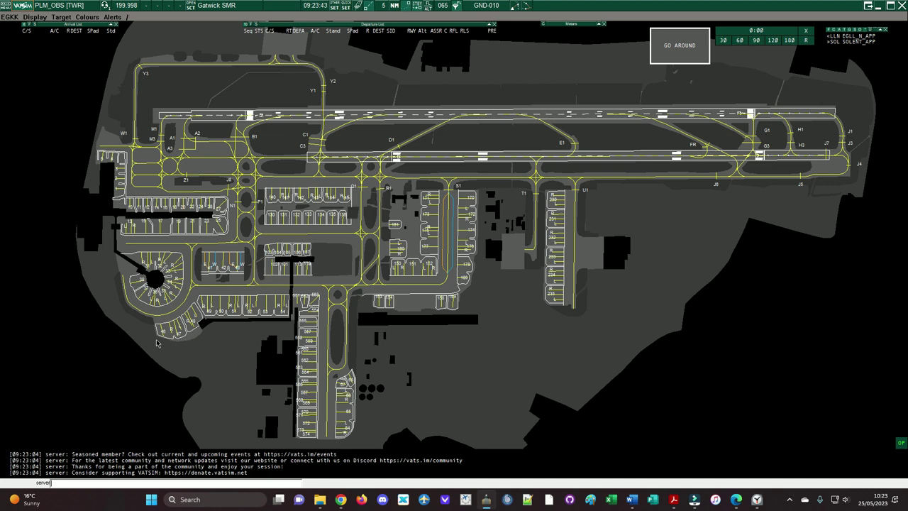
Step: Run .vis EGKK on the command line to centre visibility on Gatwick
click(114, 397)
click(68, 484)
key(Return)
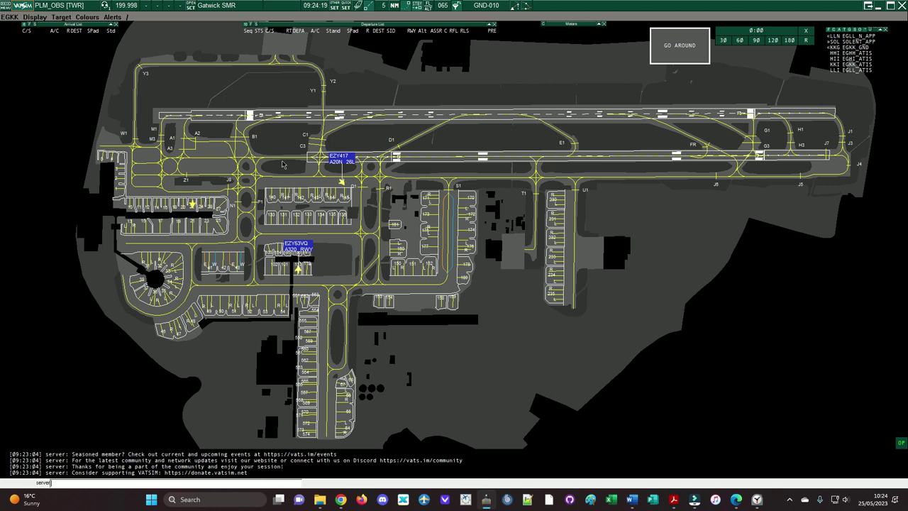
Step: Tick DEP and ARR for EGKK Gatwick in the active airport/runway selector and confirm
click(358, 7)
scroll(418, 250, down, 20)
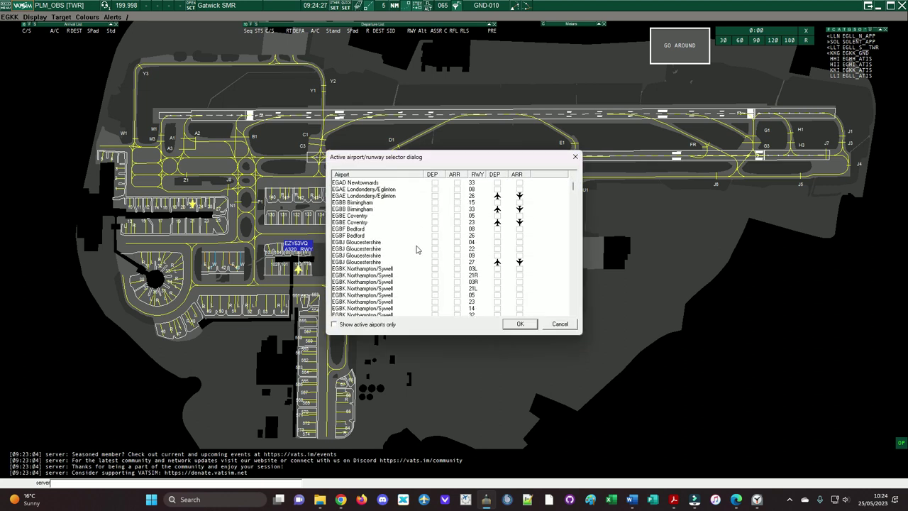
scroll(418, 250, down, 20)
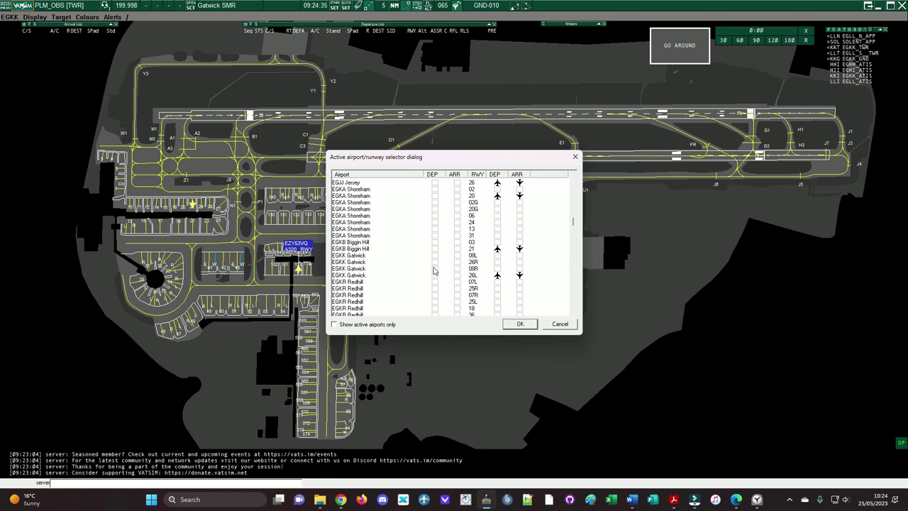
click(434, 268)
click(456, 268)
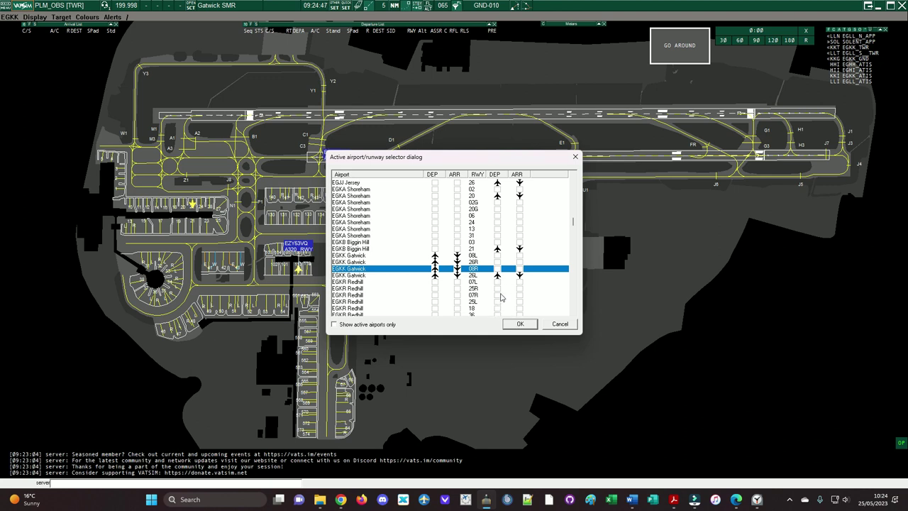
click(517, 325)
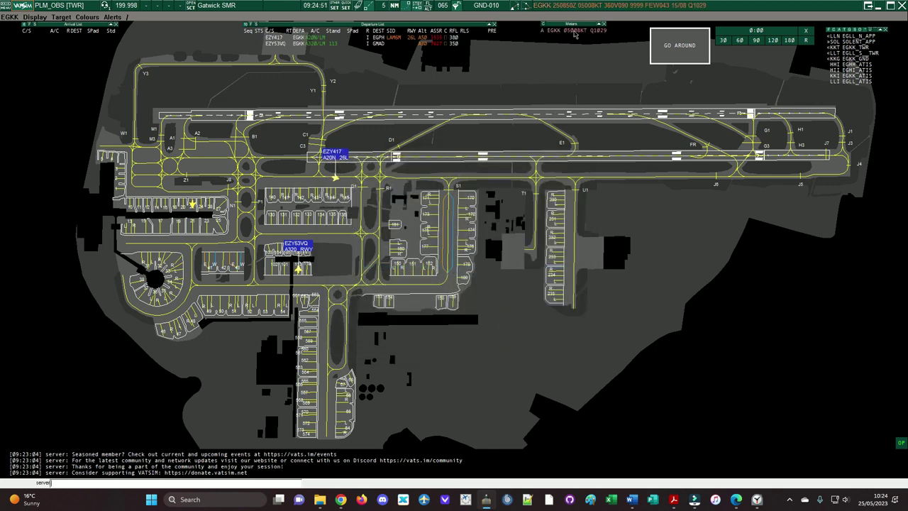
Step: Show the Gatwick METAR, get the EGKK_ATIS text, and view it in its chat tab
click(573, 32)
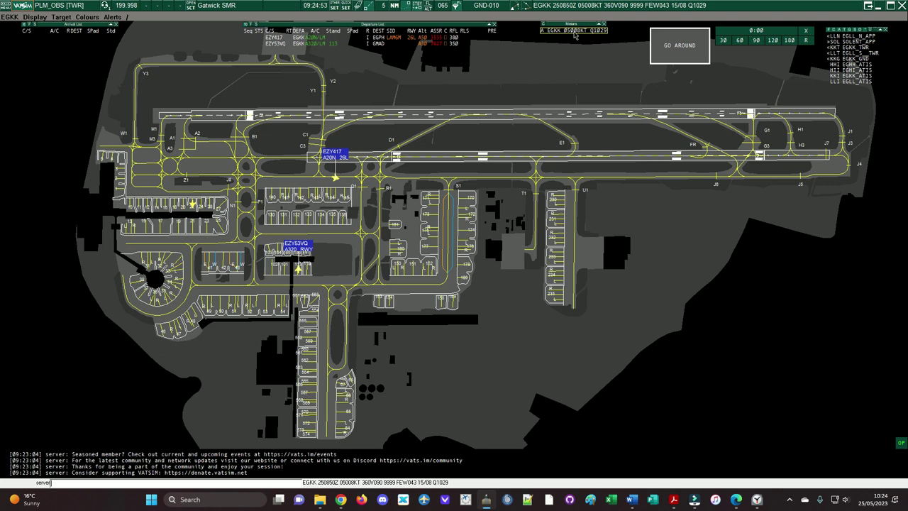
right_click(871, 76)
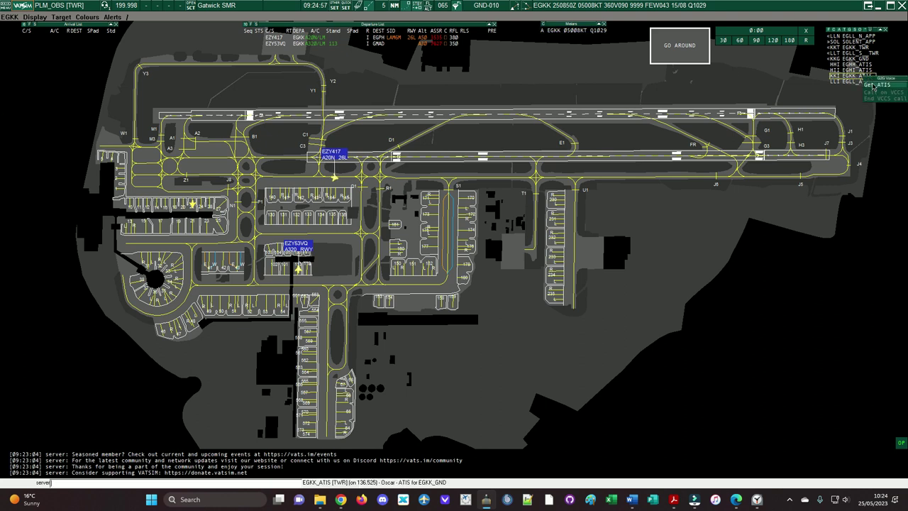
click(874, 86)
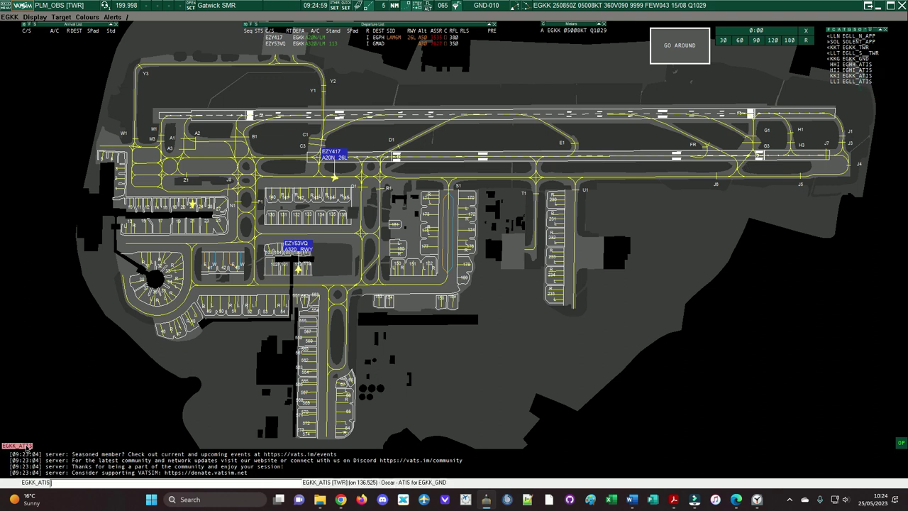
click(27, 446)
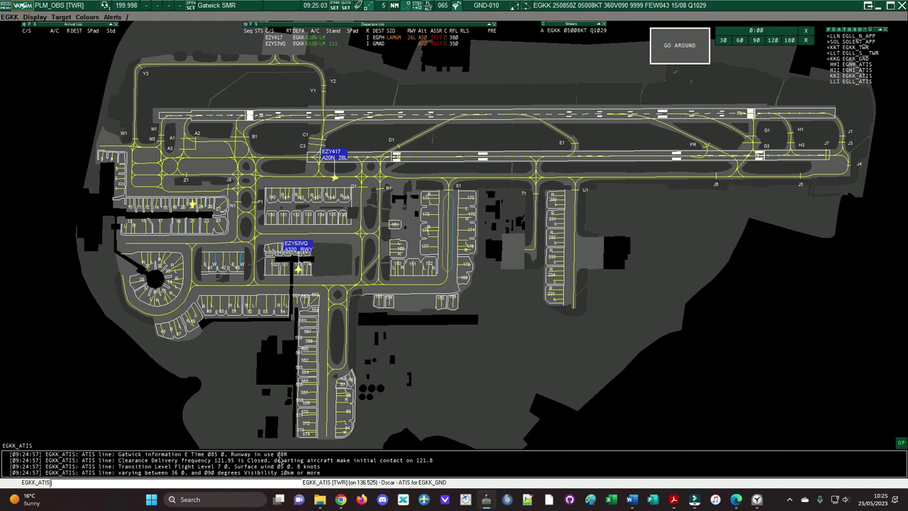
Step: Make 08R the departure and arrival runway in place of 26L, listing active airports only
click(359, 10)
click(333, 324)
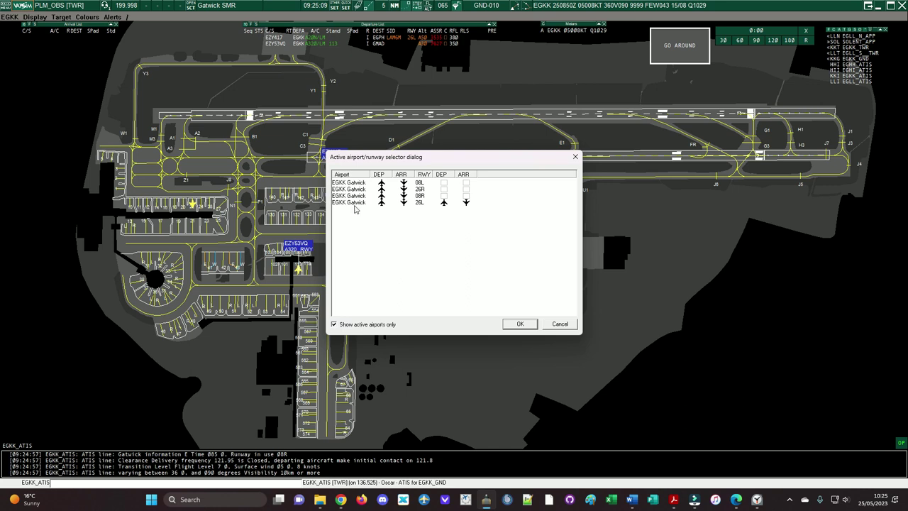
click(444, 196)
click(466, 196)
click(466, 202)
click(444, 202)
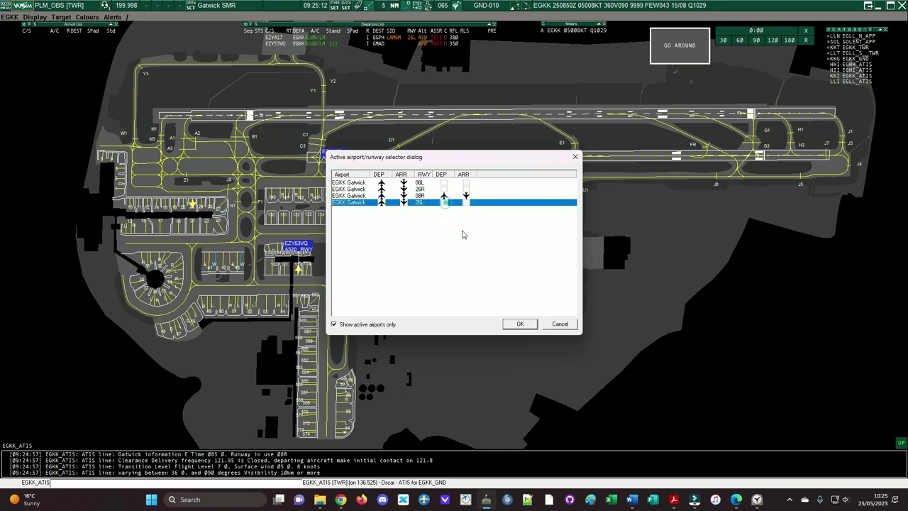
click(510, 323)
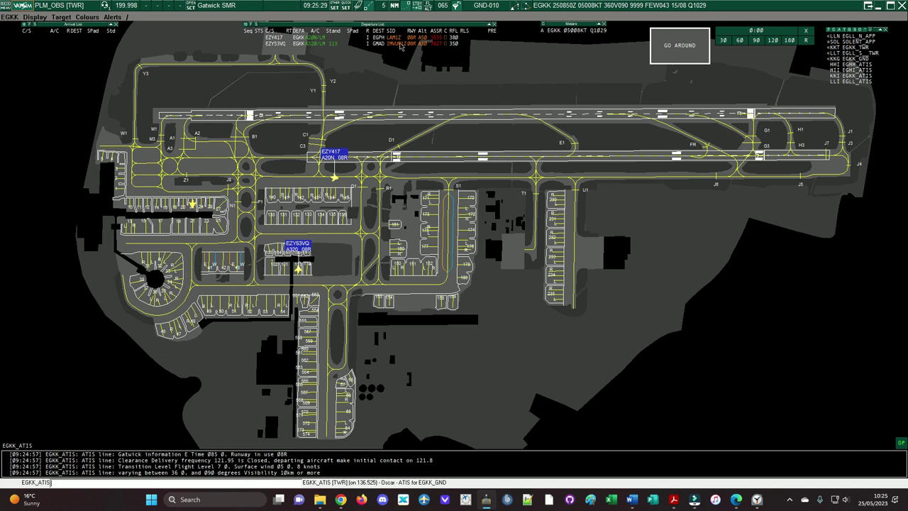
Step: Change Correlation mode to Easy in General settings and confirm
click(339, 8)
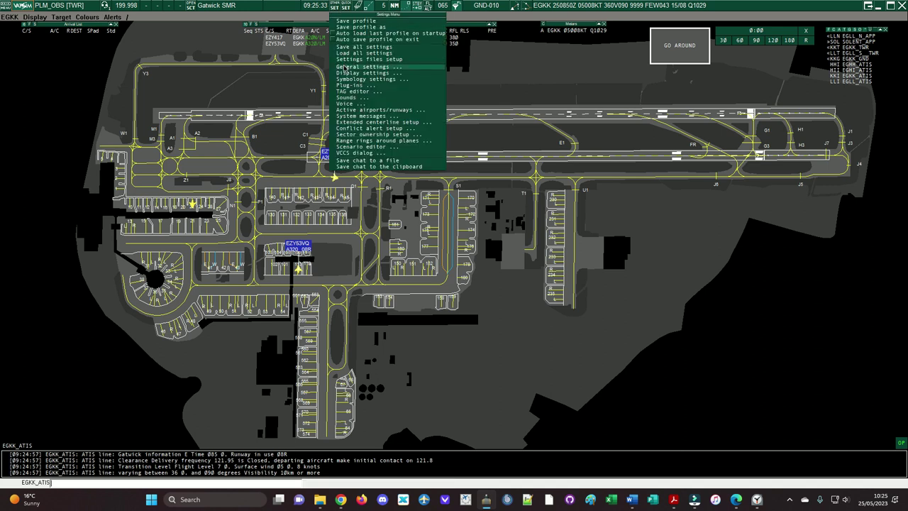
click(345, 68)
click(379, 370)
click(381, 379)
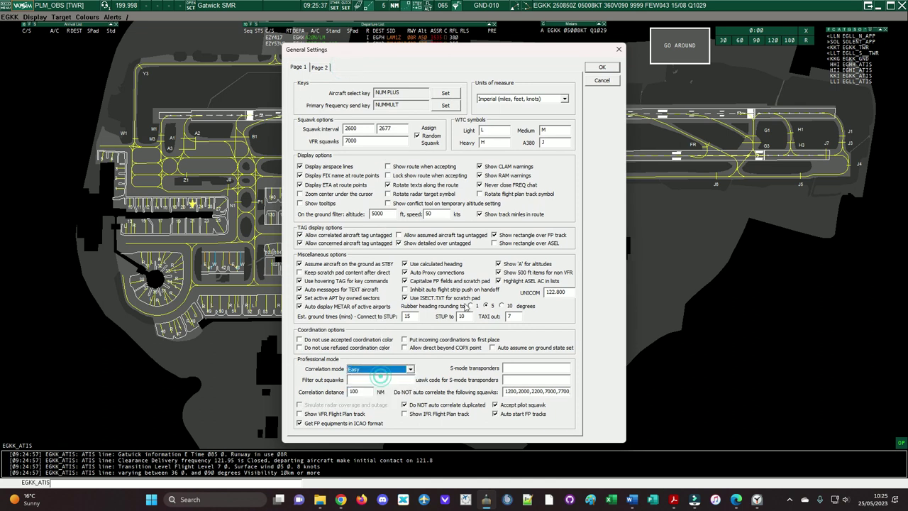
click(610, 68)
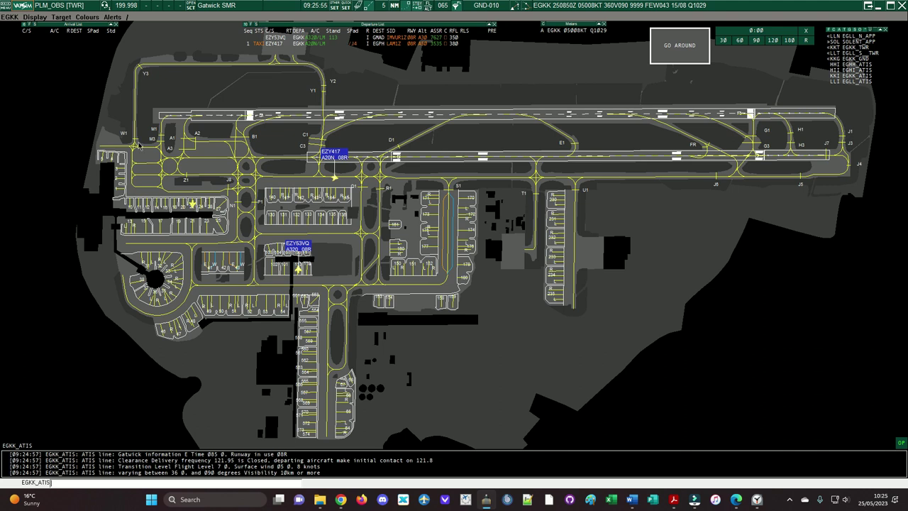
Step: Switch the display profile to Easy/Observer
click(40, 17)
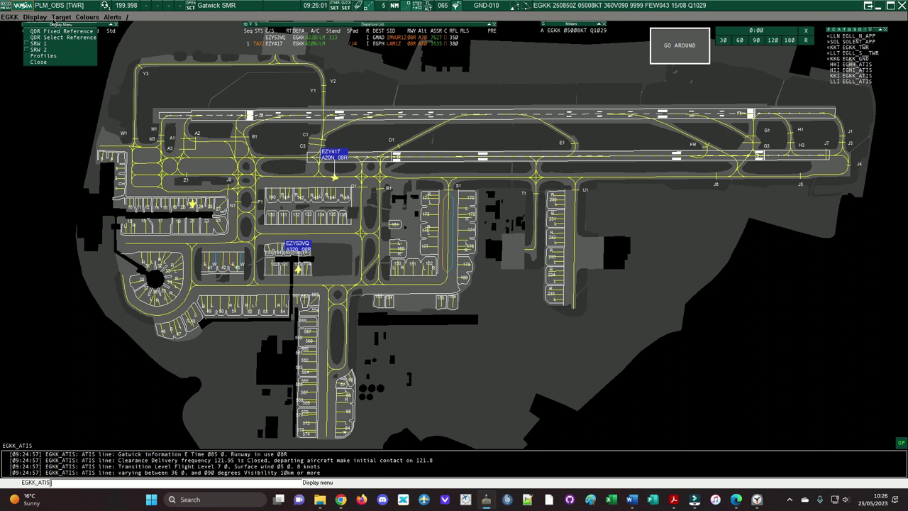
click(39, 55)
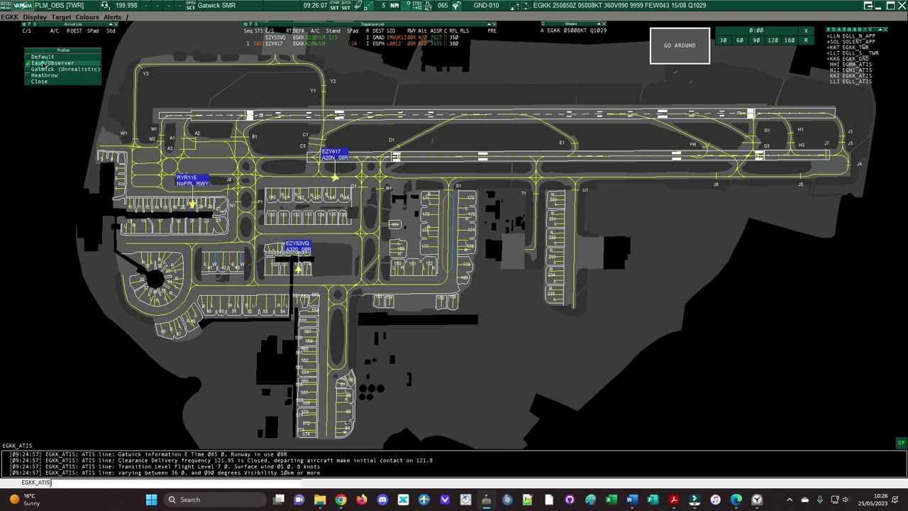
click(42, 63)
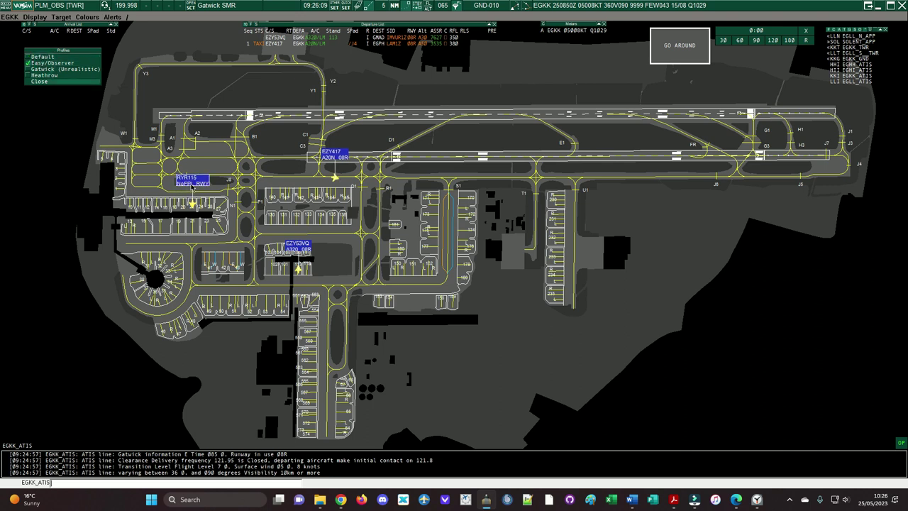
Step: Try the Gatwick (Unrealistic) and Heathrow tag profiles, then settle on Default
click(54, 69)
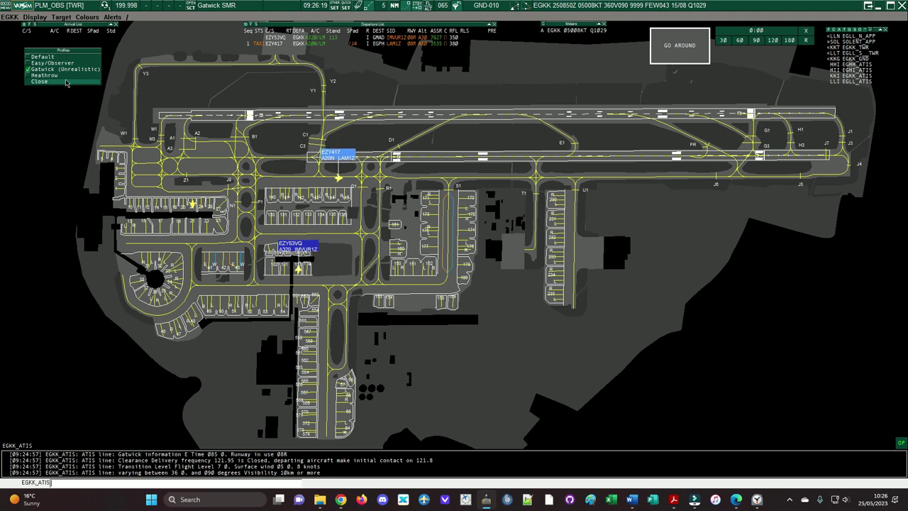
click(54, 75)
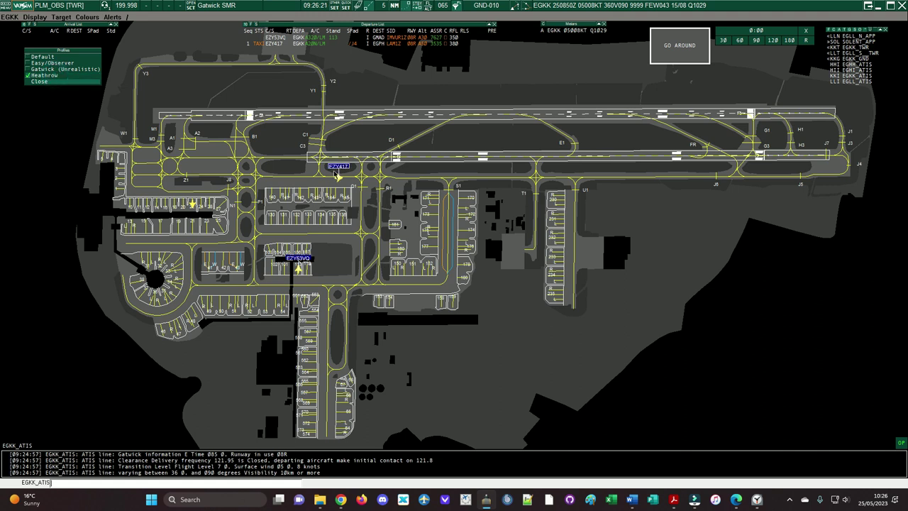
click(56, 57)
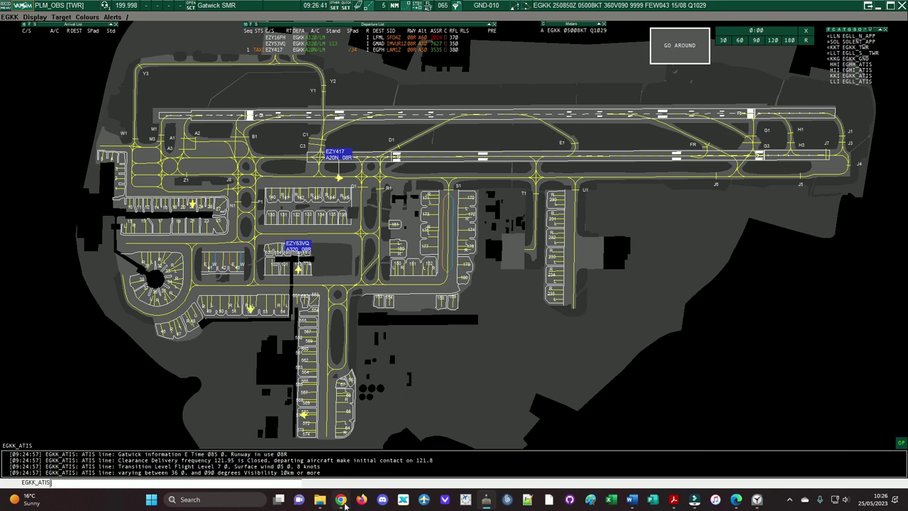
Step: Bring Edge to the front and go to Google.com
mouse_move(339, 501)
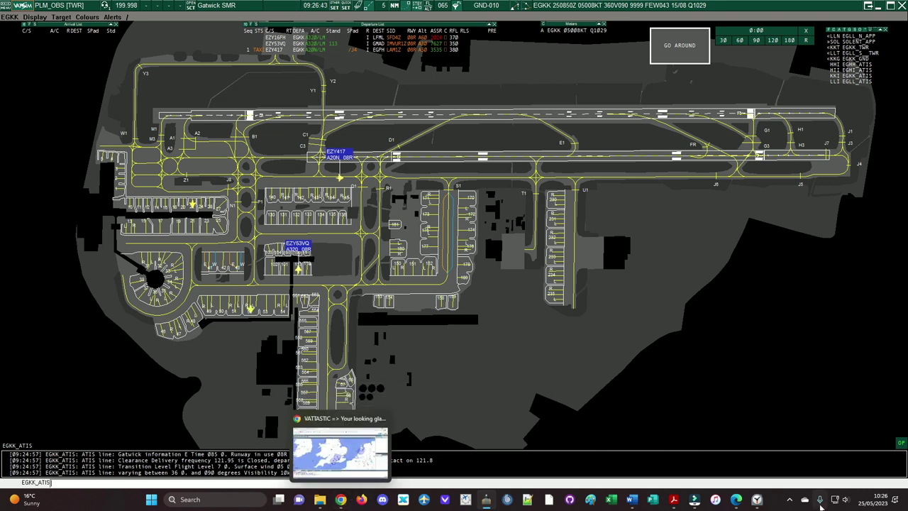
click(737, 499)
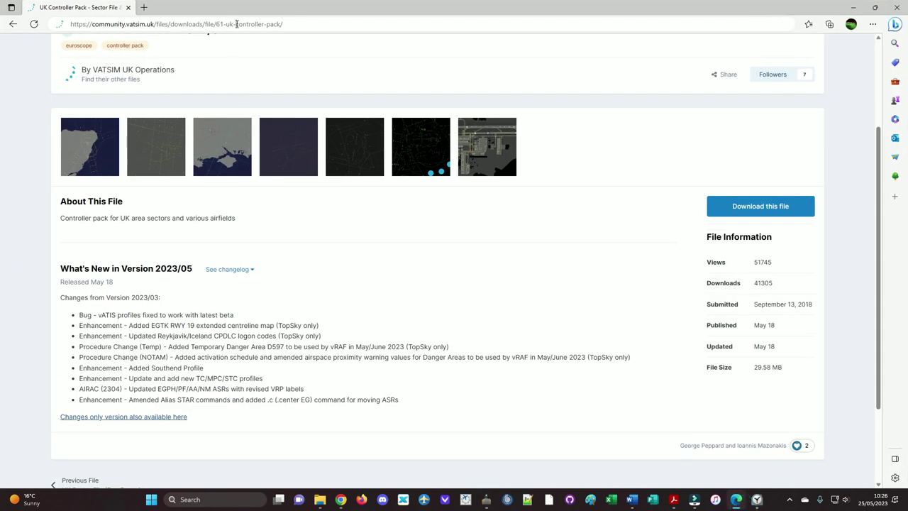
click(237, 24)
text(G)
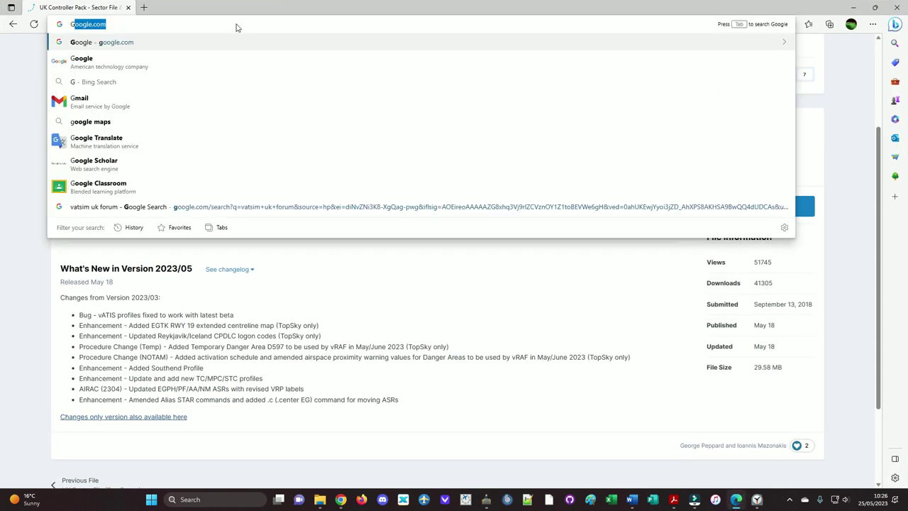
key(Return)
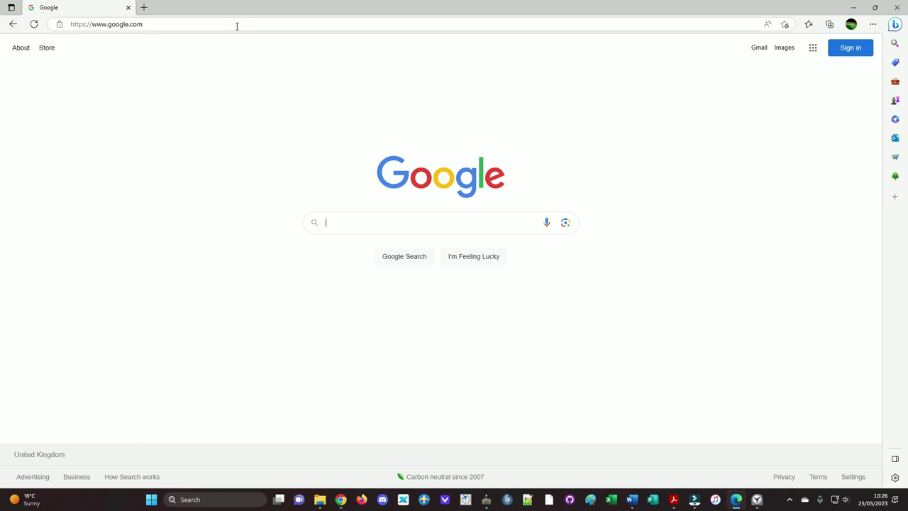
Step: Search Google for 'audio for vatsim' and open the Audio for VATSIM result
text(audio for)
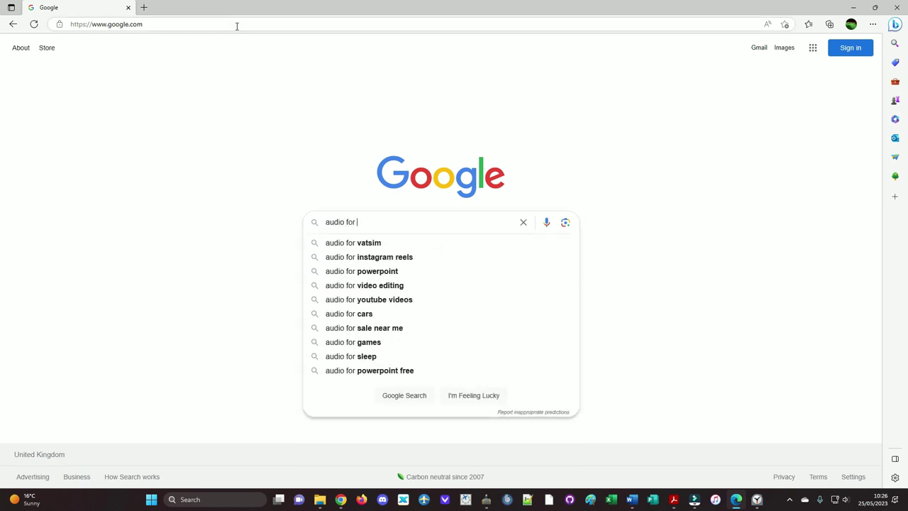
key(Down)
key(Return)
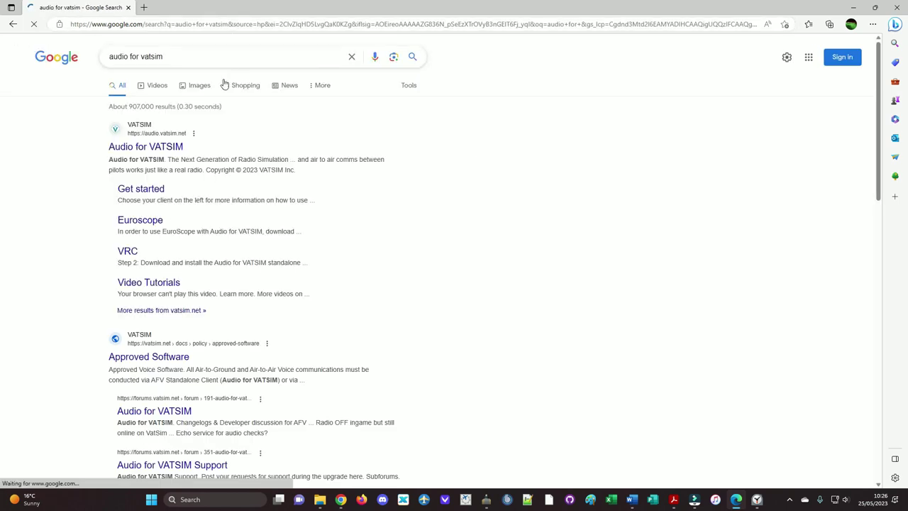
click(166, 149)
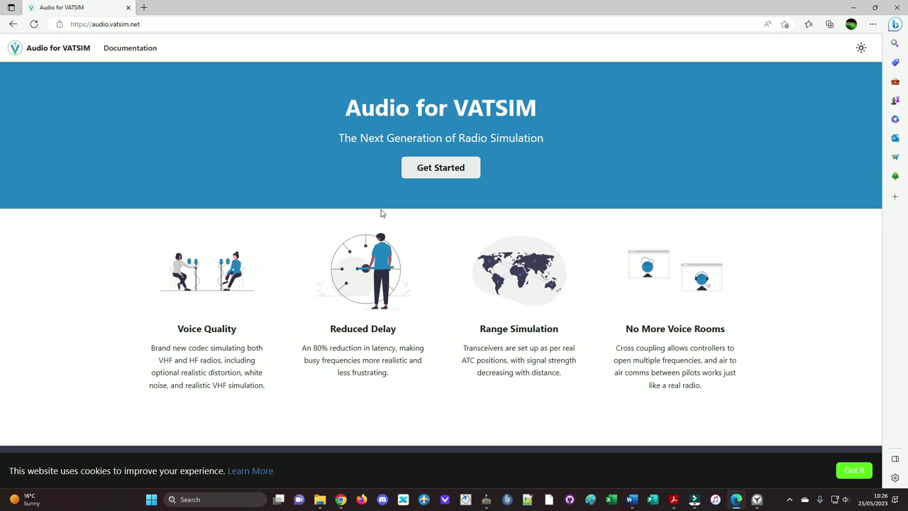
Step: Go to the Euroscope getting-started guide and run the downloaded standalone client installer
click(428, 177)
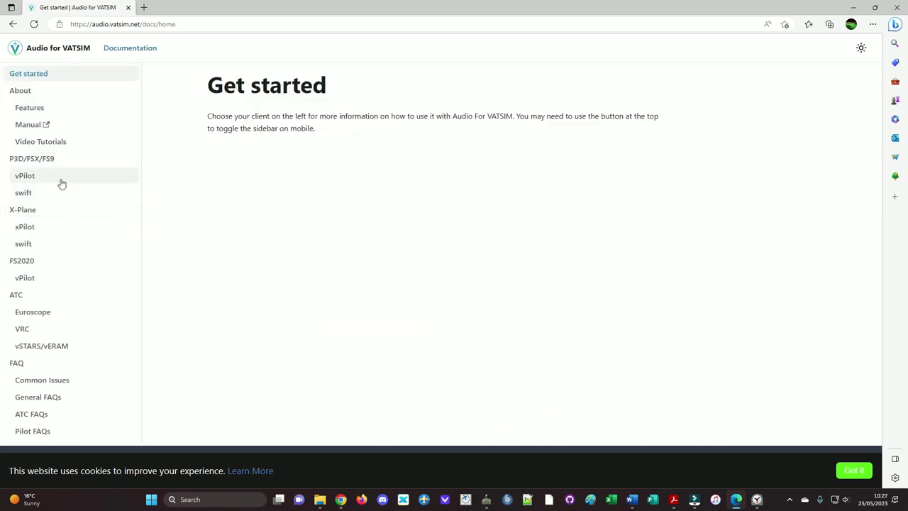
click(55, 314)
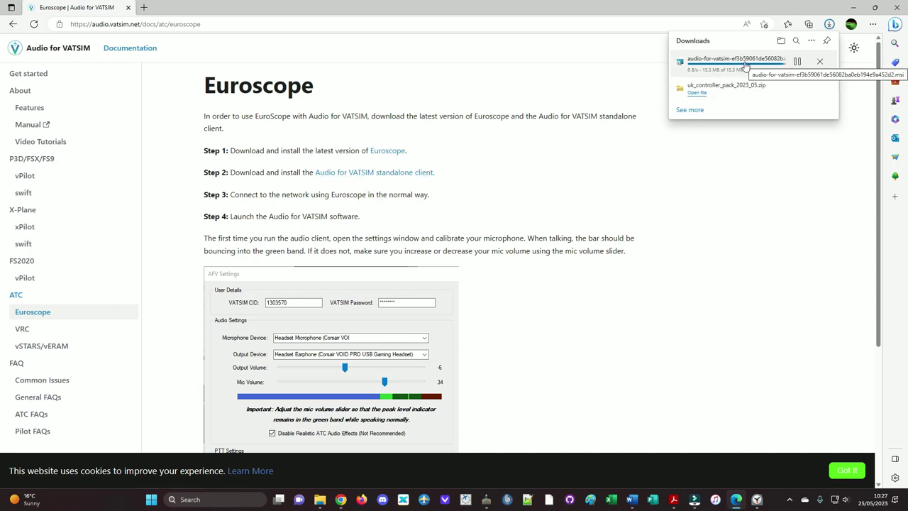
click(743, 65)
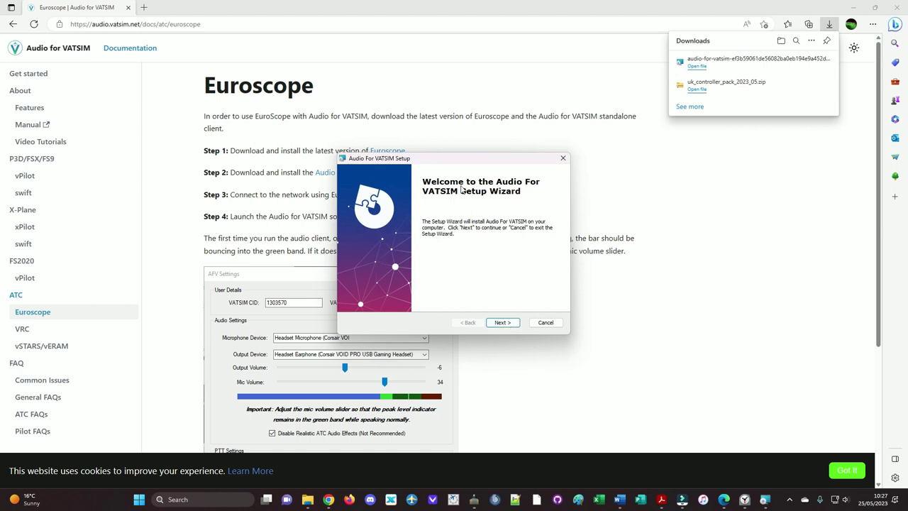
Step: Install Audio for VATSIM to the default C:\AudioForVATSIM\ folder and launch it
click(501, 323)
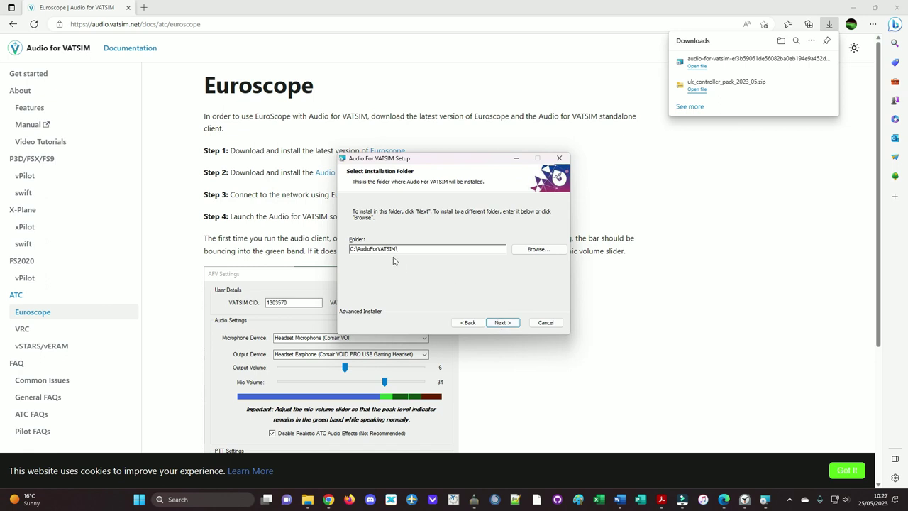
click(509, 323)
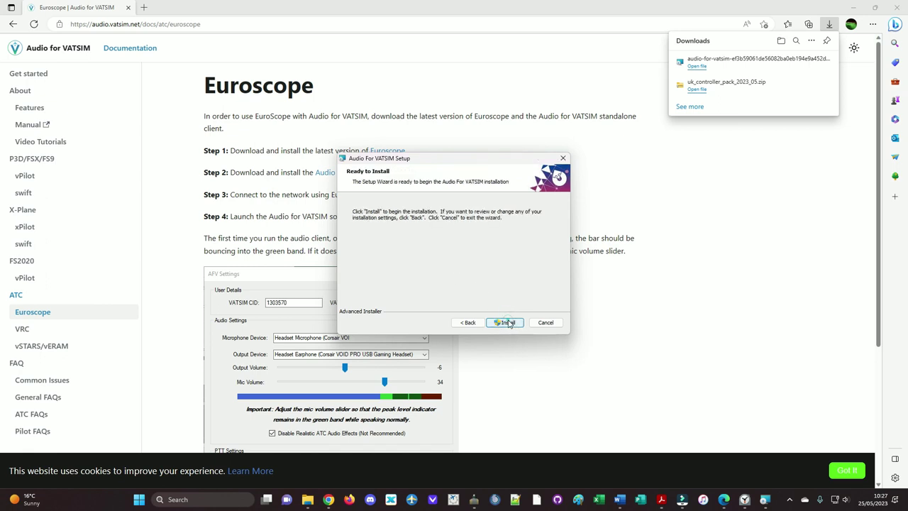
click(507, 322)
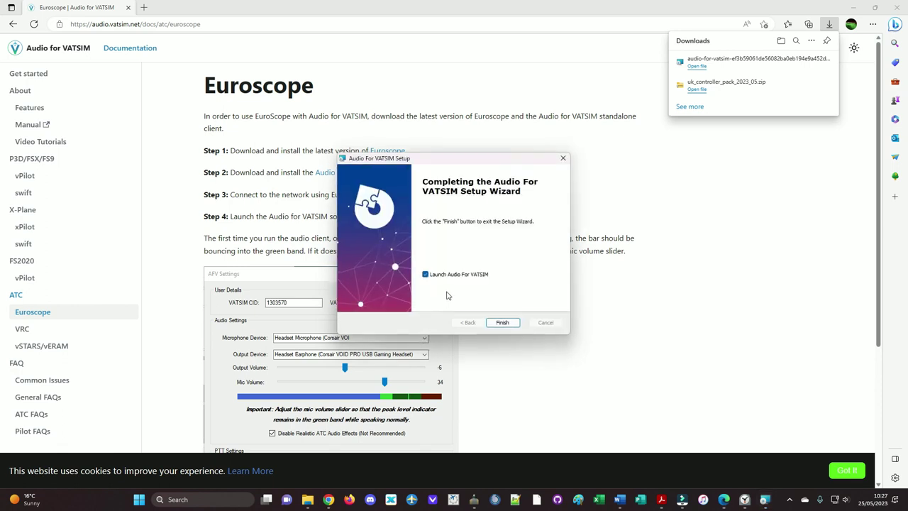
click(502, 322)
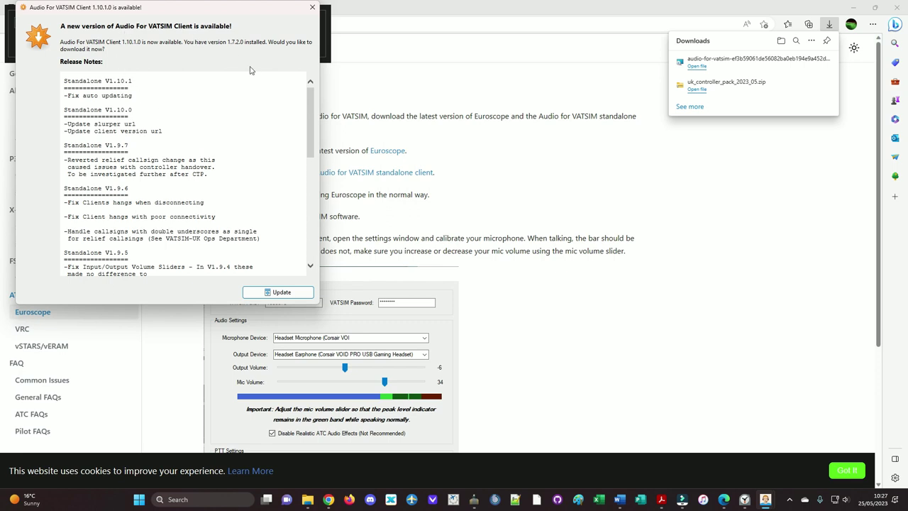
Step: Download and install the 1.10.1 update with default settings, then launch the client
drag(310, 121, 301, 98)
click(304, 296)
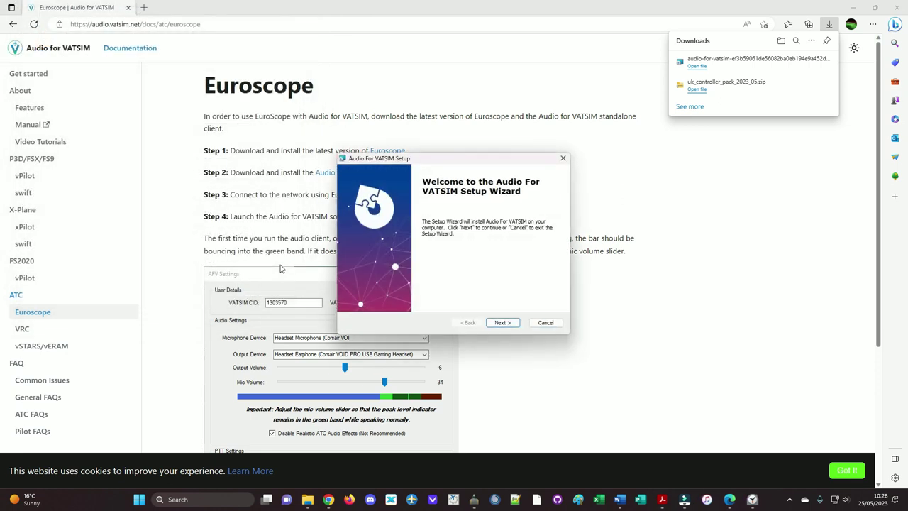
click(516, 325)
click(516, 326)
click(504, 323)
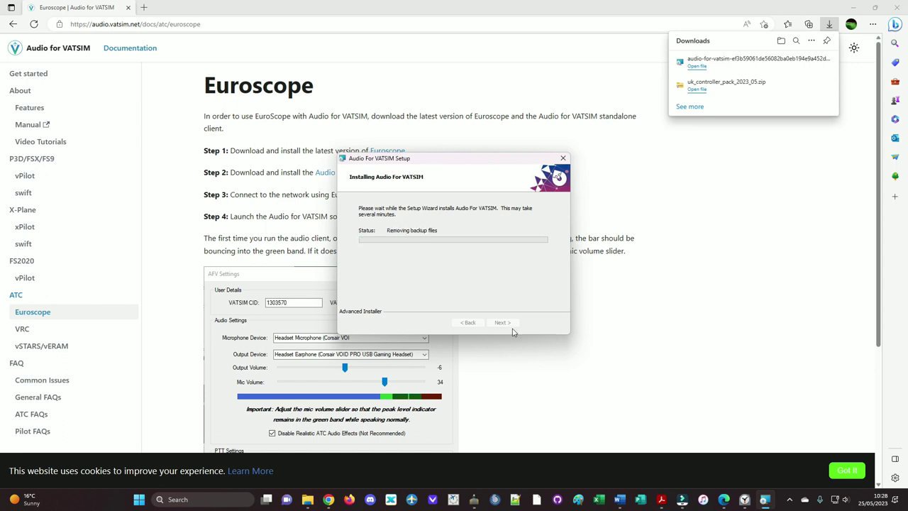
click(509, 322)
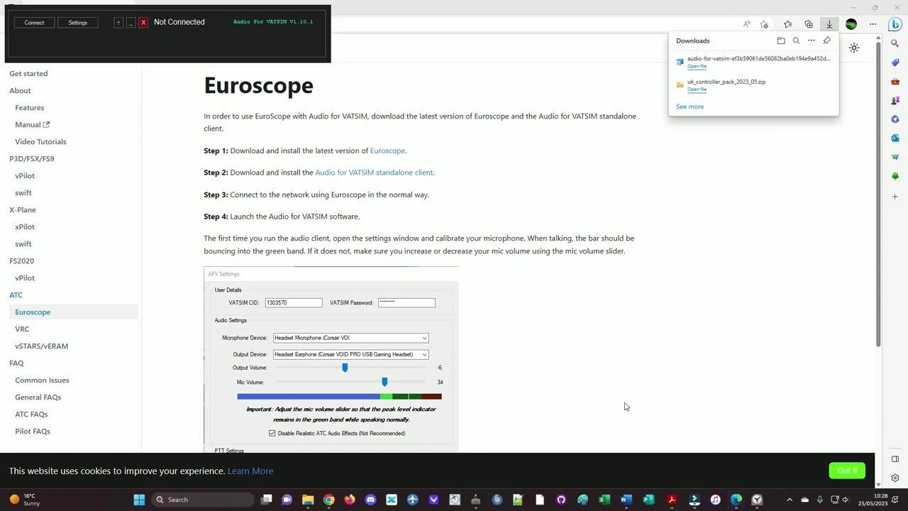
Step: Pin Audio for VATSIM to the taskbar and scroll the guide to its example settings
mouse_move(769, 505)
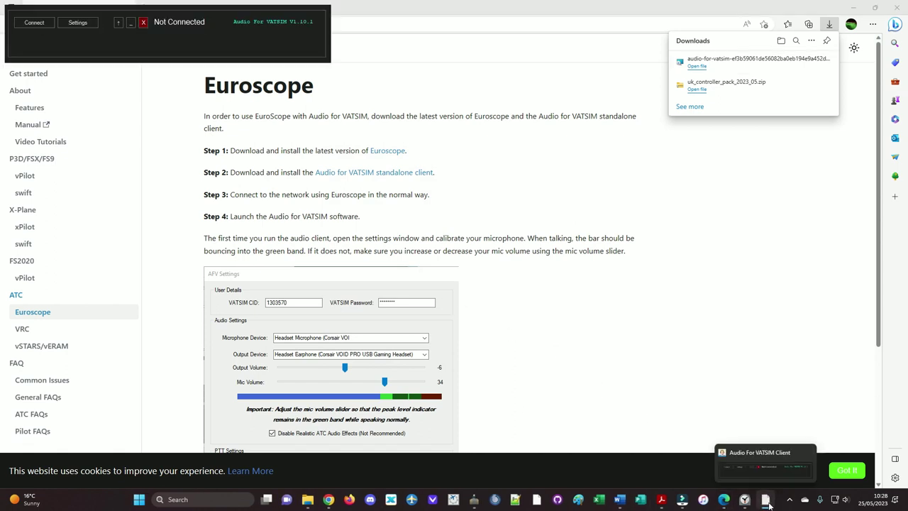
drag(769, 505, 494, 501)
right_click(494, 501)
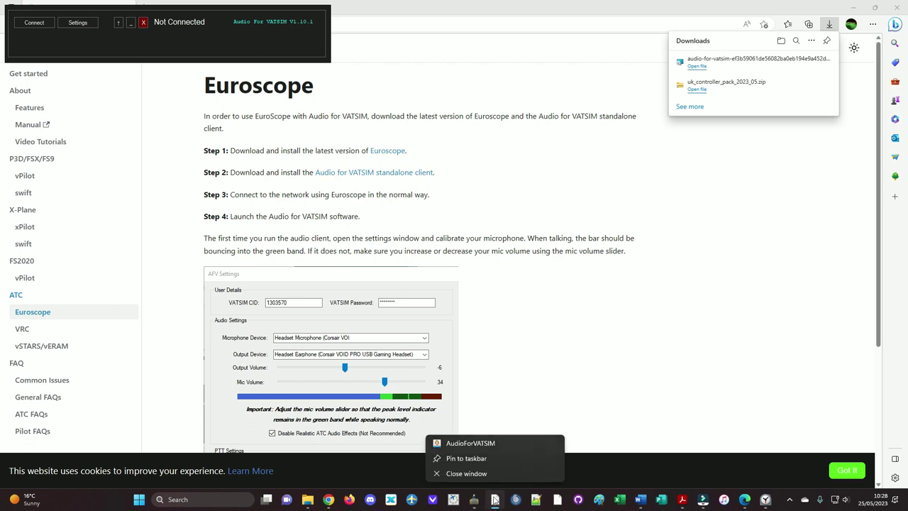
click(497, 457)
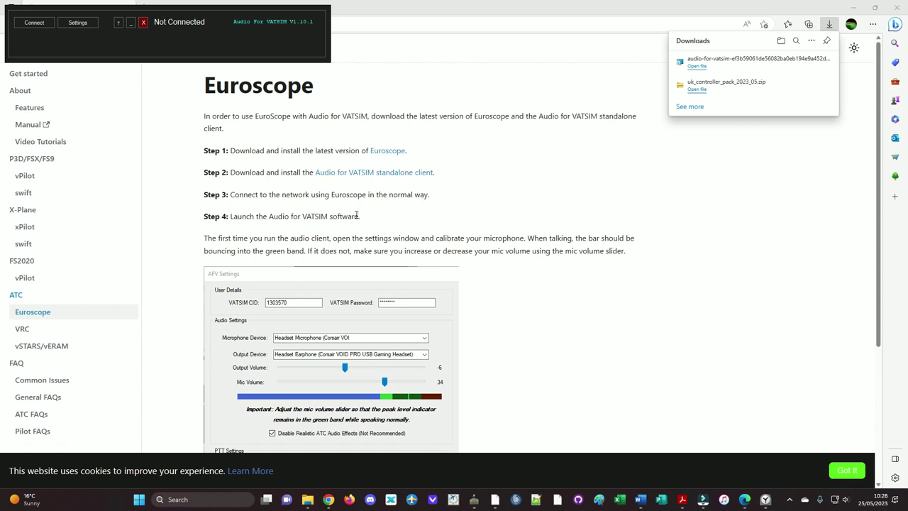
scroll(294, 229, down, 2)
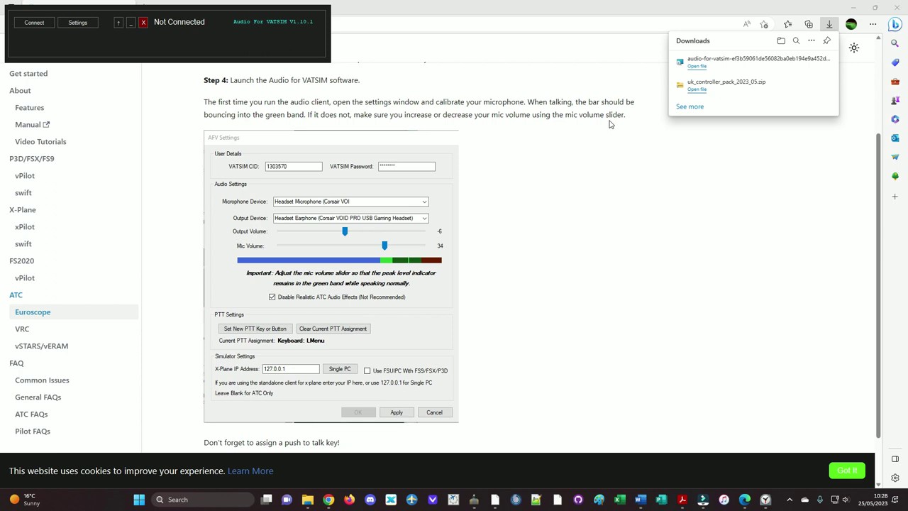
Step: Enter the VATSIM CID in the client's settings
click(84, 25)
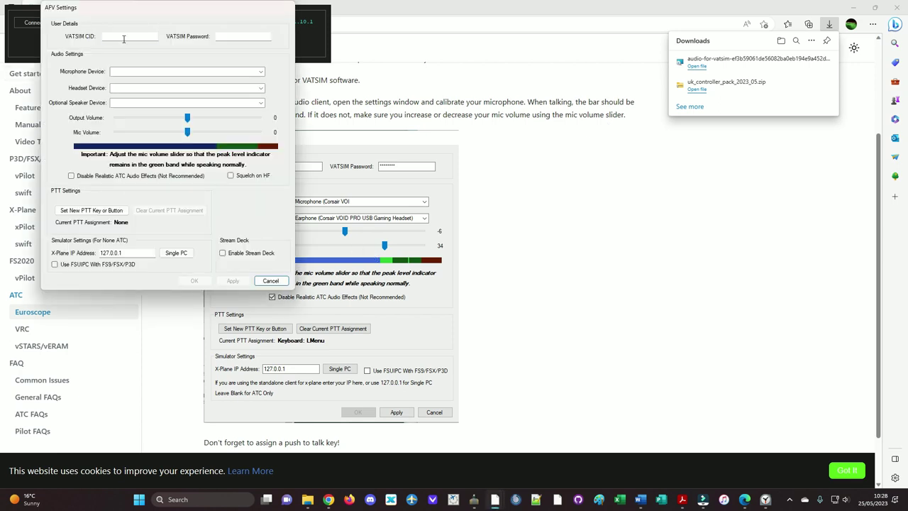
click(124, 39)
text(1380981)
click(217, 35)
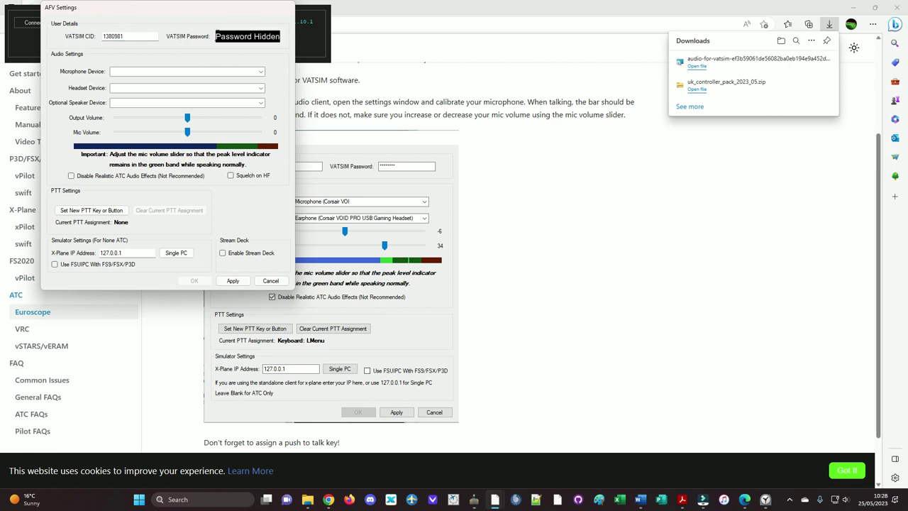
Step: Use the Corsair HS70 headset for both microphone and headset output
click(185, 71)
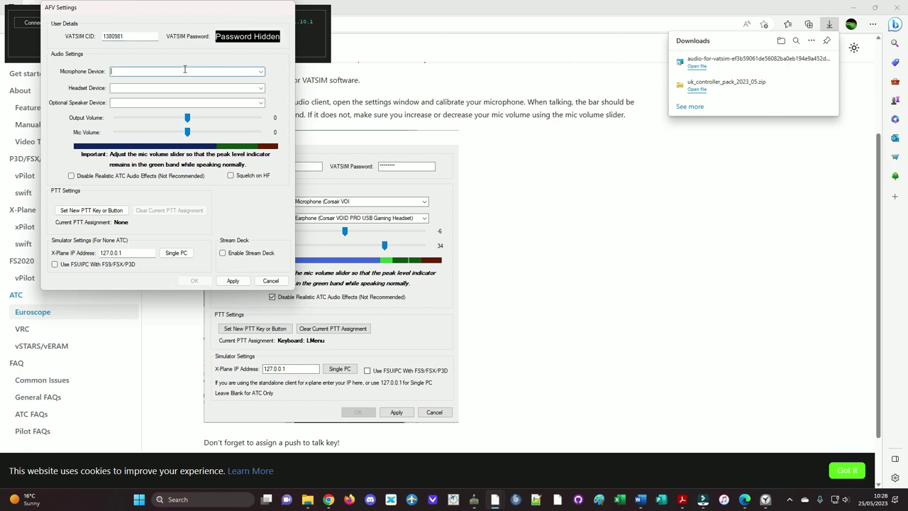
click(259, 74)
click(256, 80)
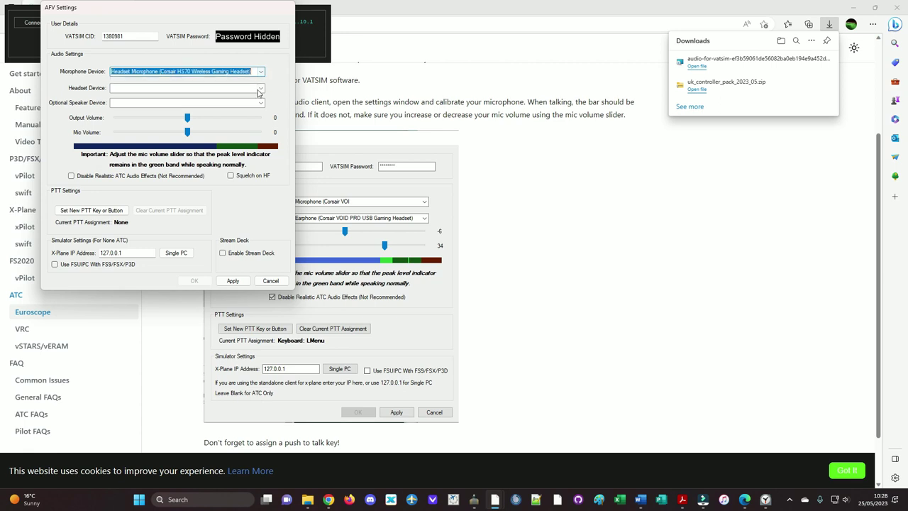
click(260, 89)
click(257, 99)
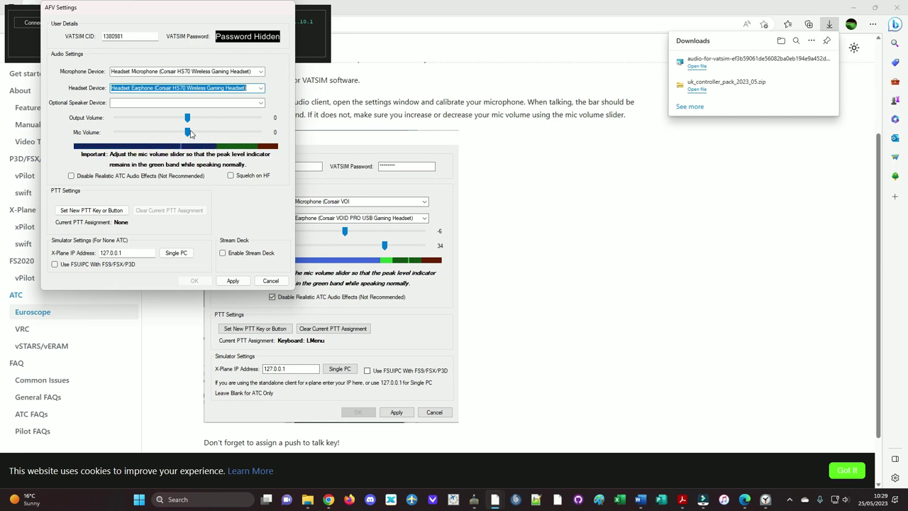
Step: Raise the mic volume to 42 and apply it
drag(188, 132, 210, 138)
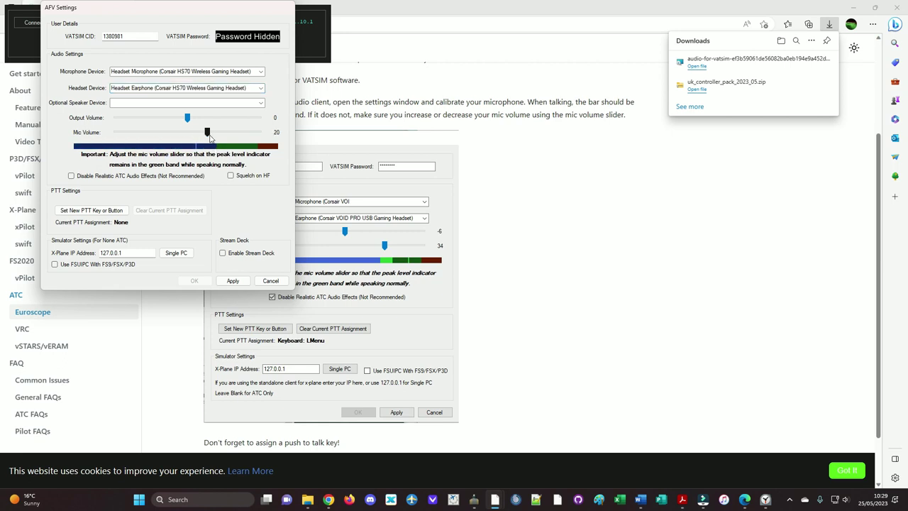
click(234, 281)
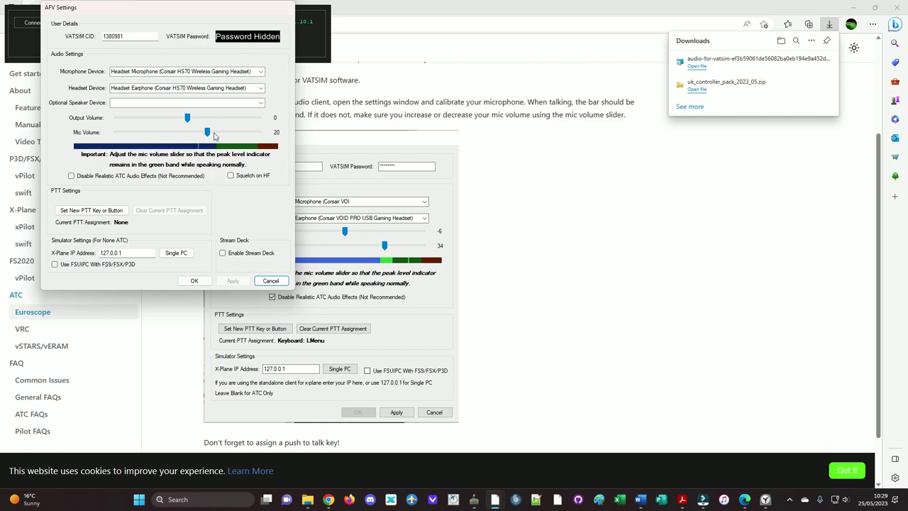
drag(207, 132, 229, 136)
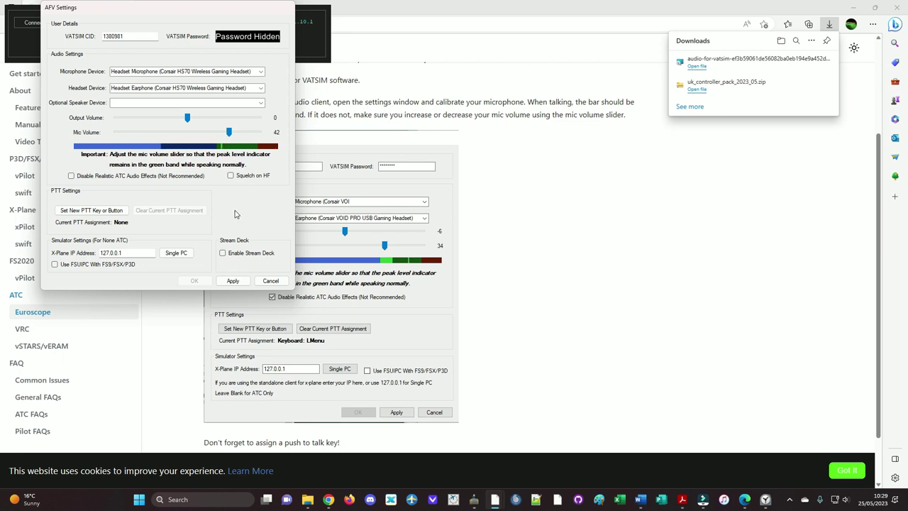
click(233, 281)
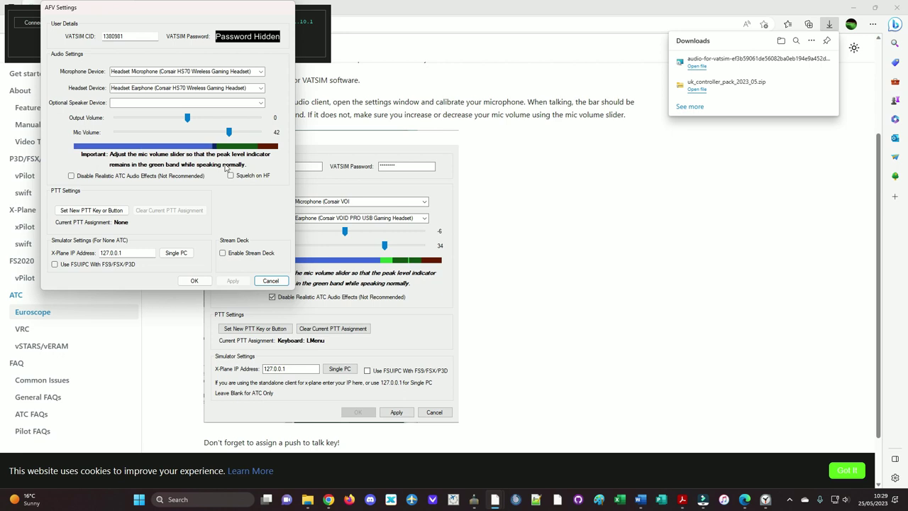
Step: Choose Realtek speakers as optional speaker, make Right Ctrl push-to-talk, and save the settings
click(261, 103)
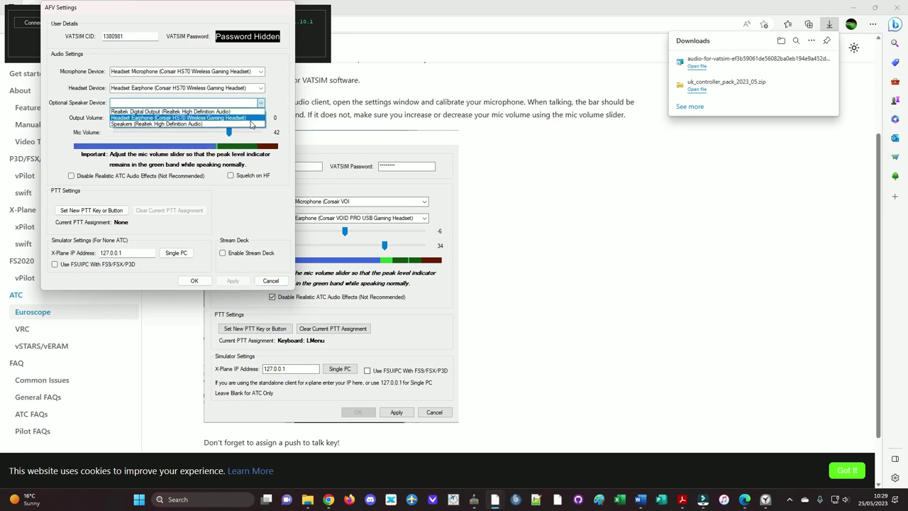
click(250, 124)
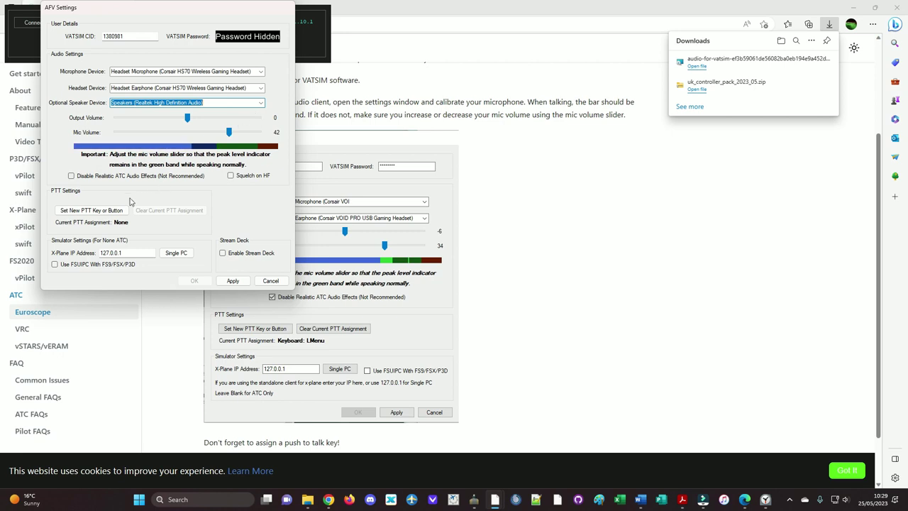
click(107, 211)
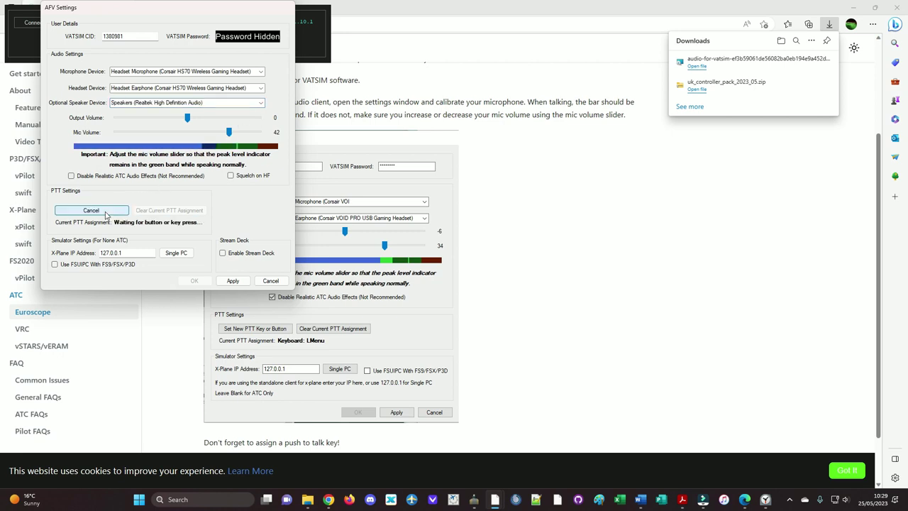
key(Control_R)
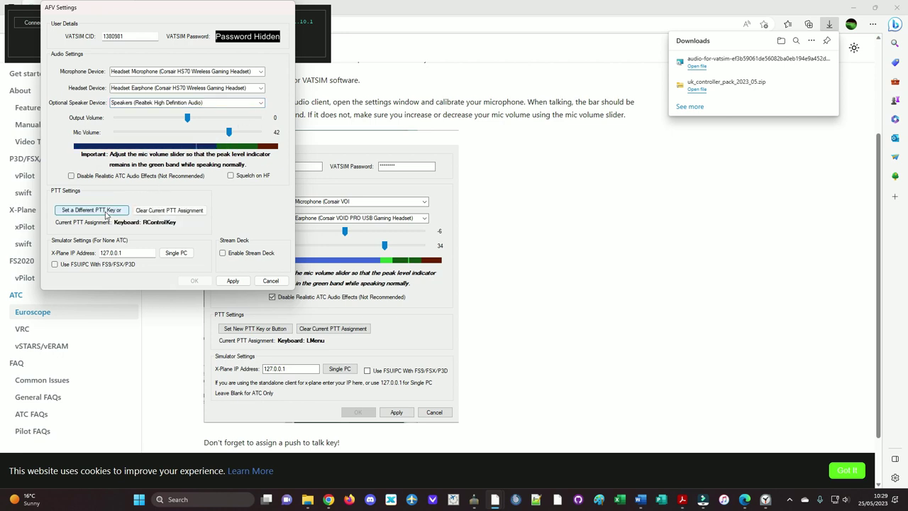
click(232, 281)
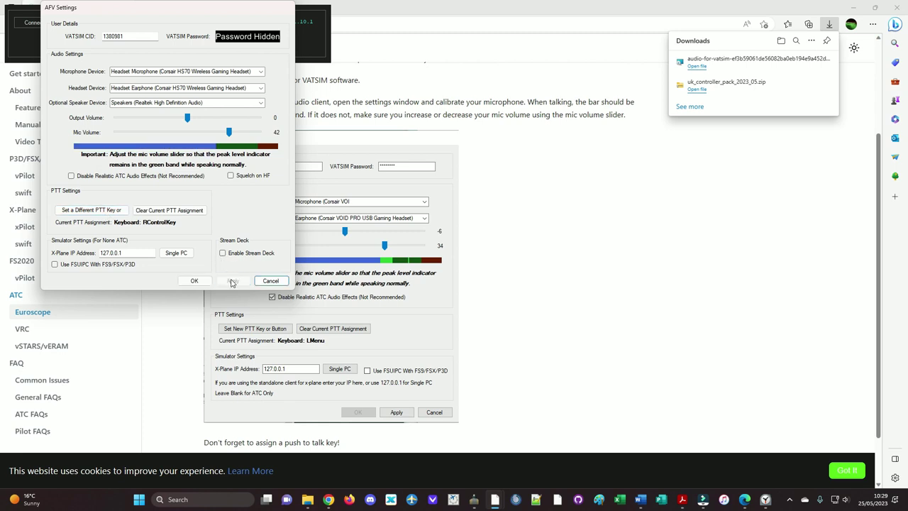
click(195, 281)
scroll(467, 290, down, 1)
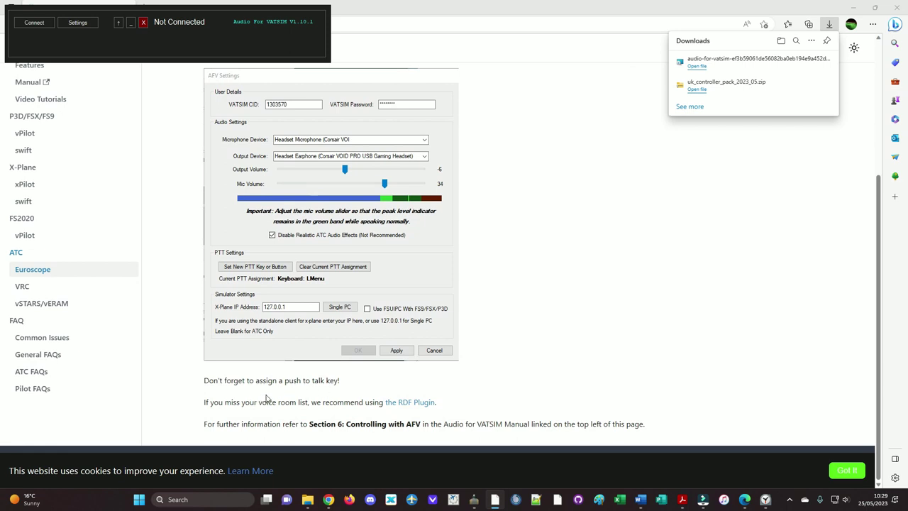
scroll(330, 420, up, 3)
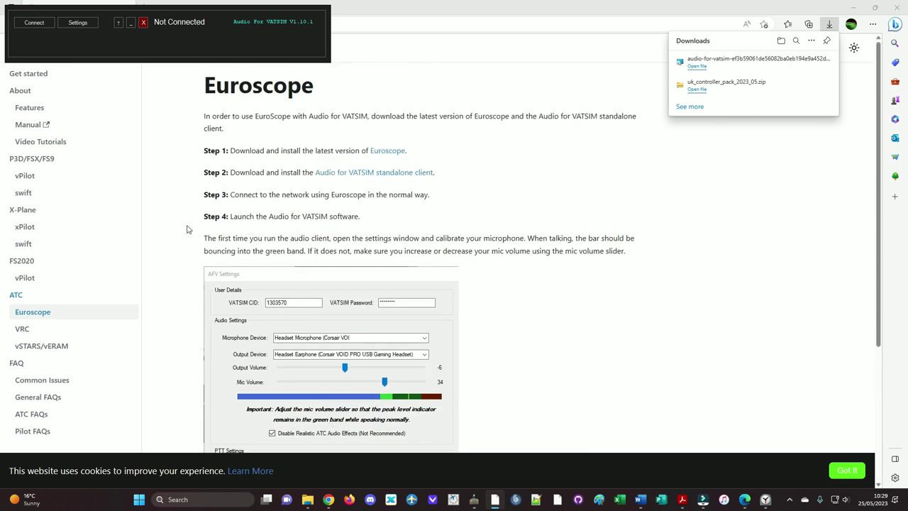
Step: Move the audio window onto the radar, connect, and add the egkk_twr station
click(852, 8)
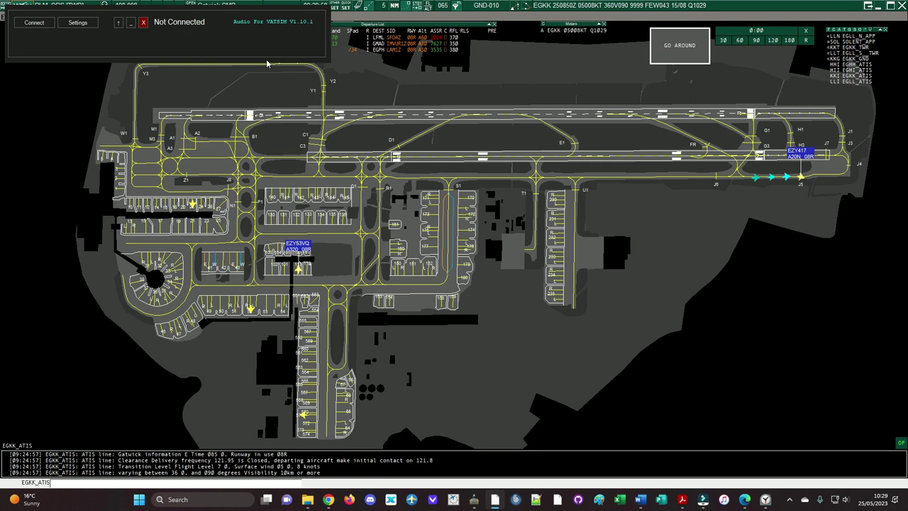
drag(168, 13, 634, 314)
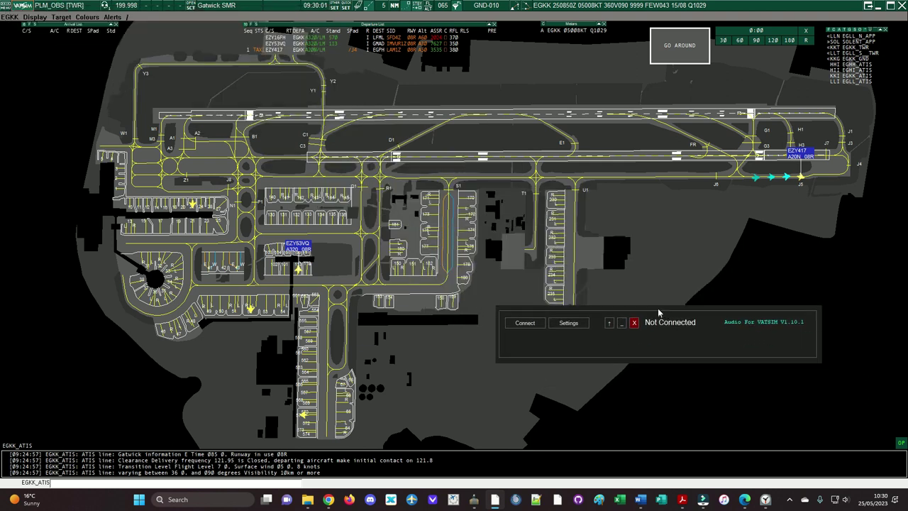
click(526, 318)
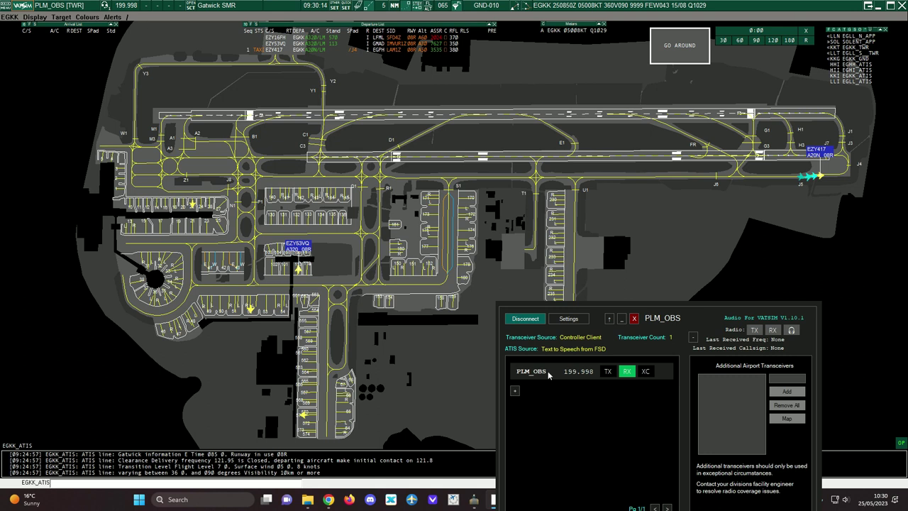
click(515, 391)
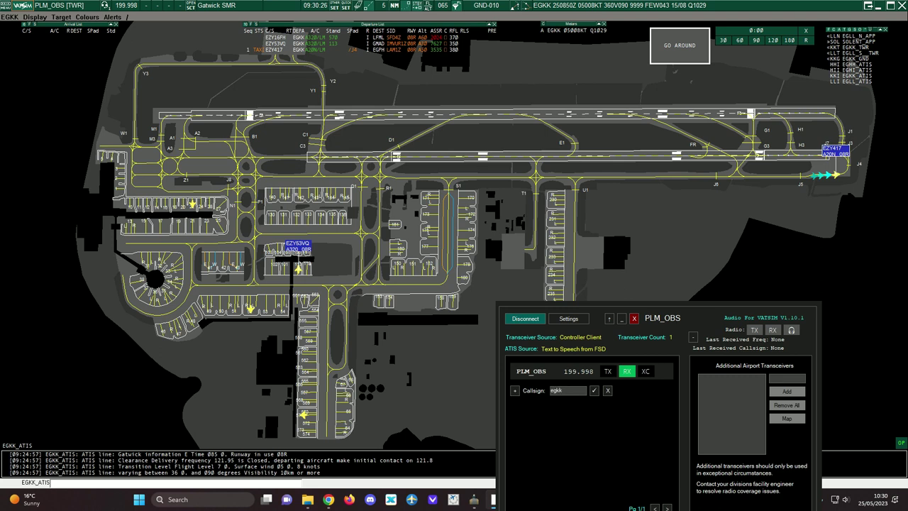
text(_twr)
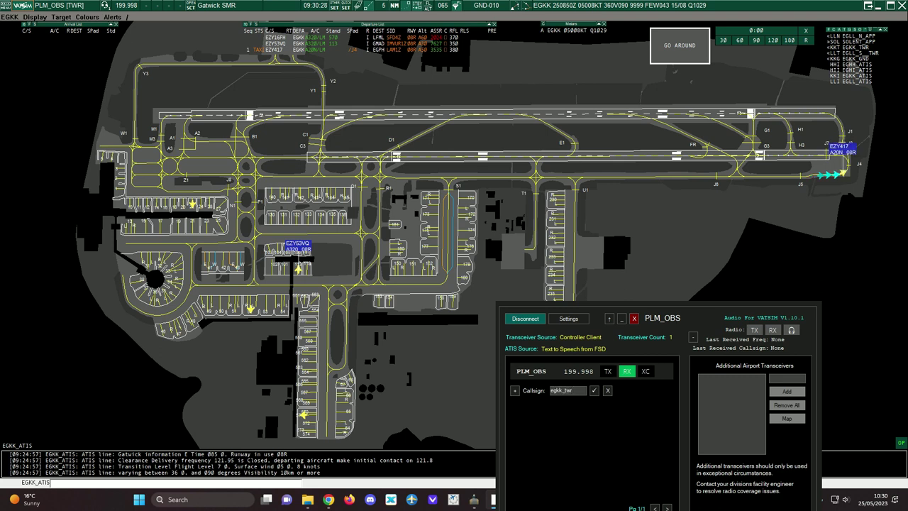
click(594, 391)
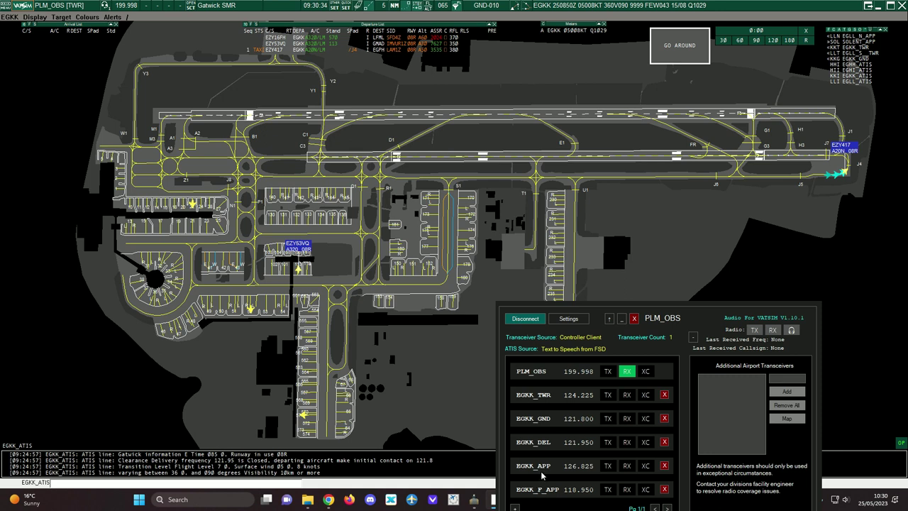
Step: Receive EGKK_TWR instead of PLM_OBS, later stop receiving it, and route audio to speakers
click(626, 398)
click(628, 374)
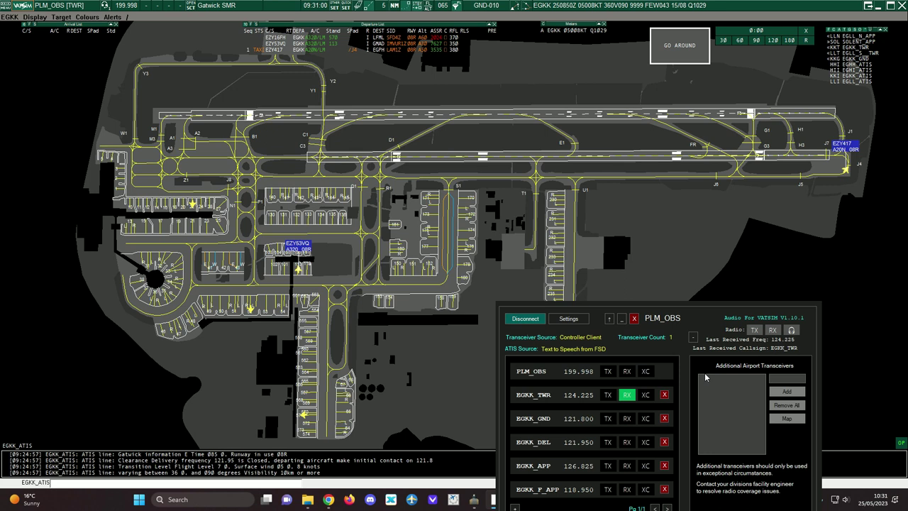
click(628, 395)
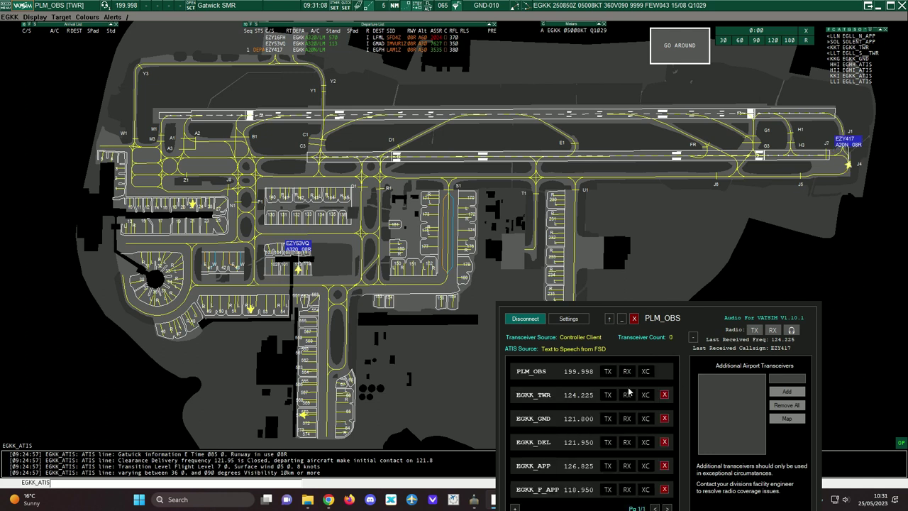
click(792, 331)
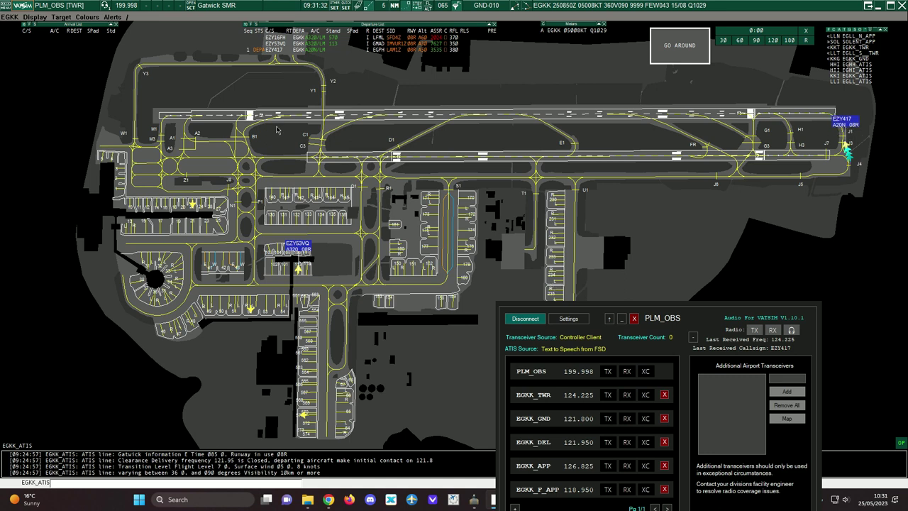
Step: Tuck the compact audio window aside and set ATIS connection A's callsign to EGKK_ATIS
click(609, 319)
drag(598, 311, 848, 398)
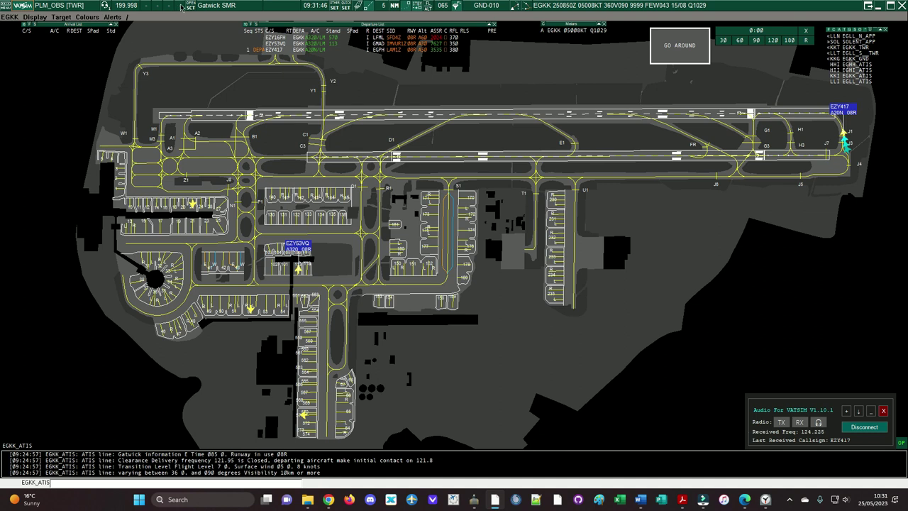
click(147, 8)
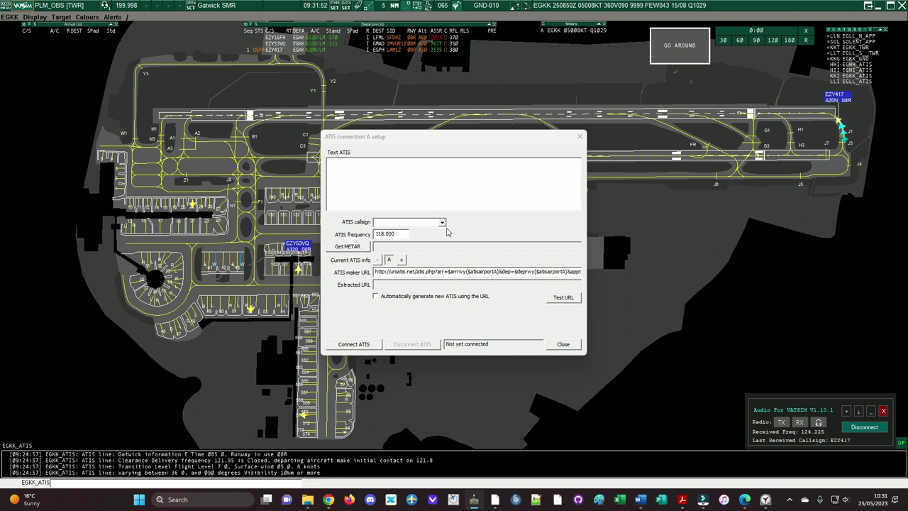
click(442, 224)
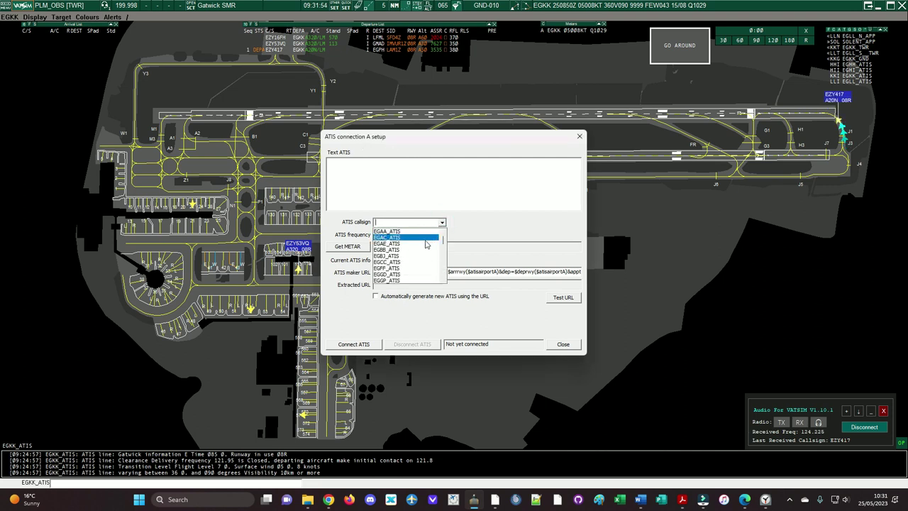
scroll(424, 247, down, 10)
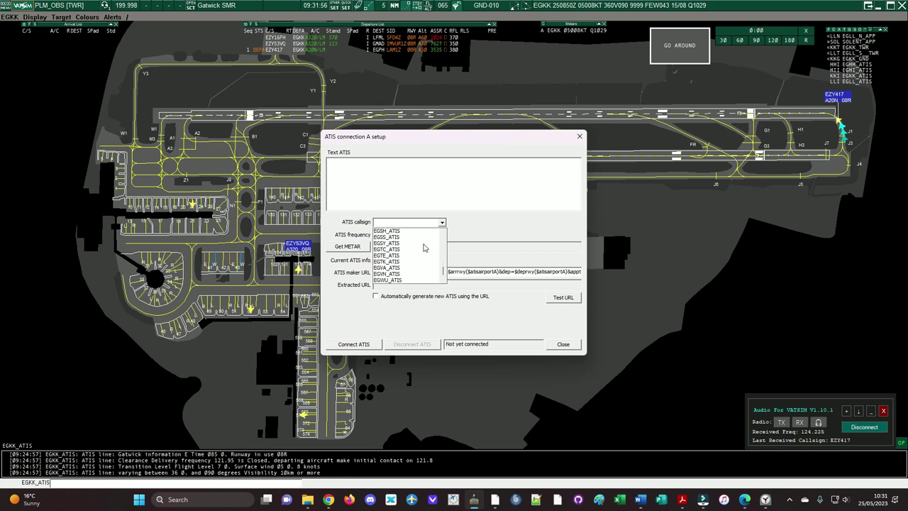
scroll(424, 247, up, 8)
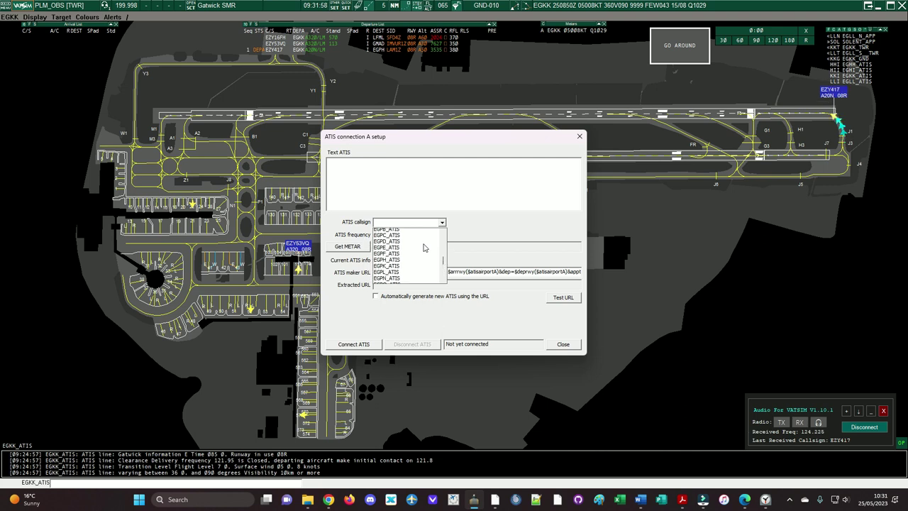
scroll(424, 247, up, 5)
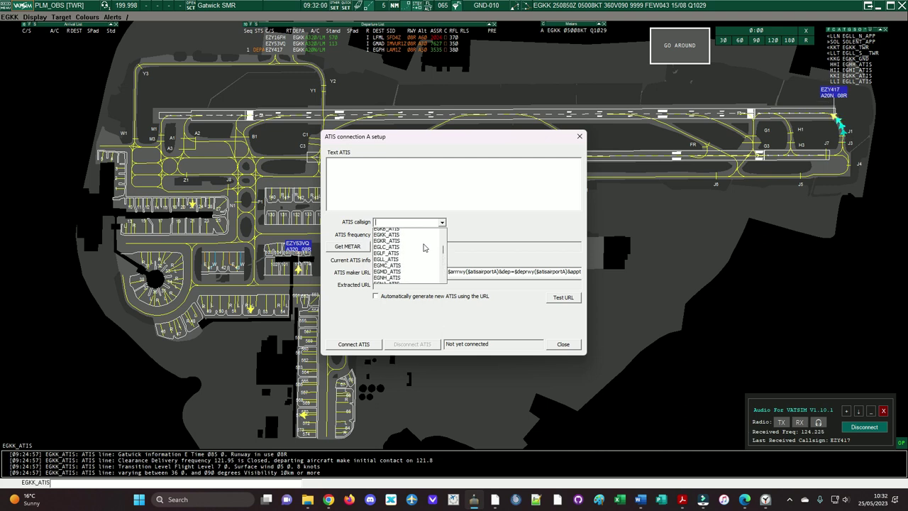
click(424, 256)
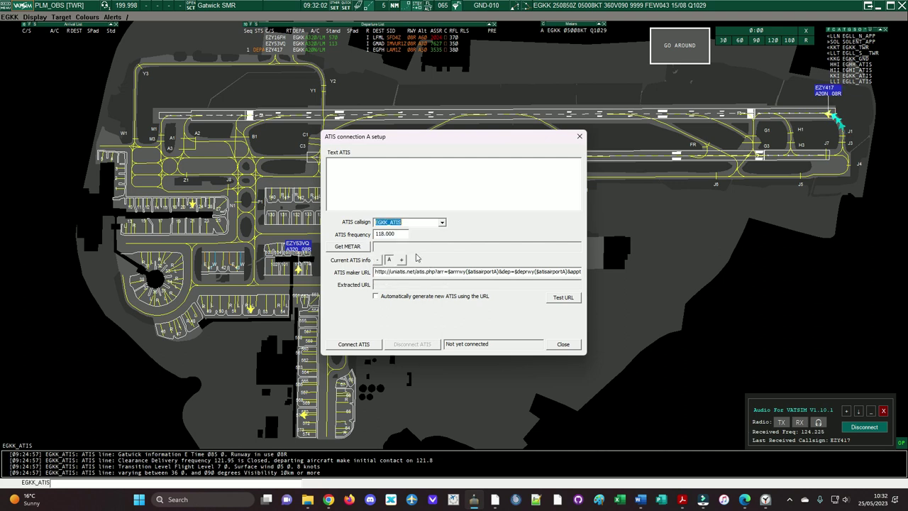
Step: Fetch the Gatwick METAR, advance the ATIS letter, and enable automatic ATIS generation from the URL
click(360, 248)
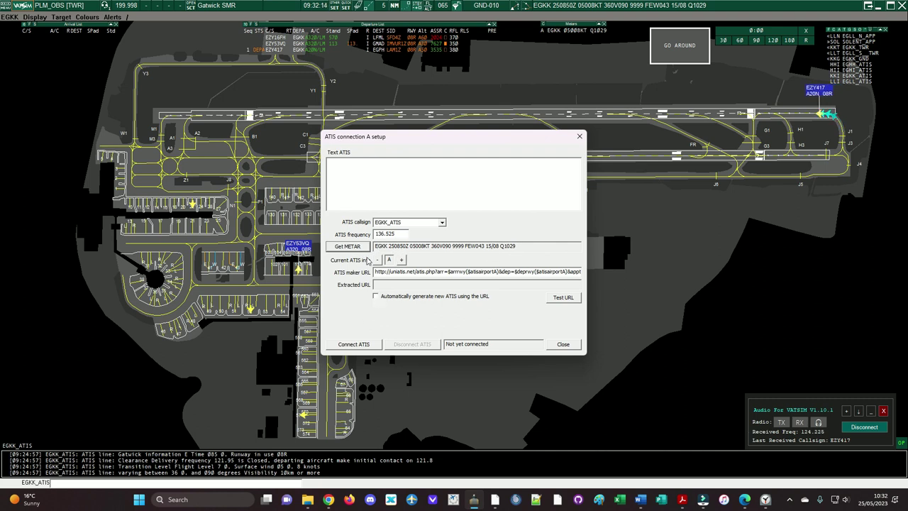
click(402, 259)
click(402, 259)
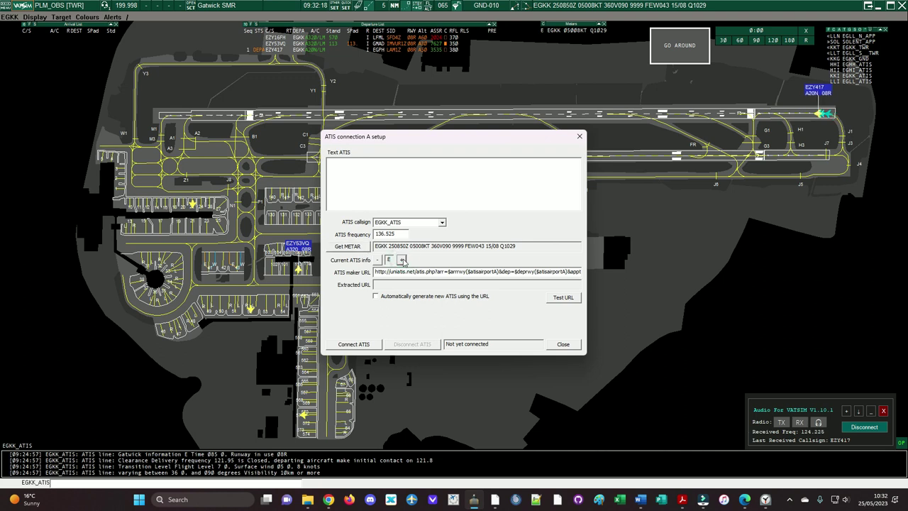
click(566, 298)
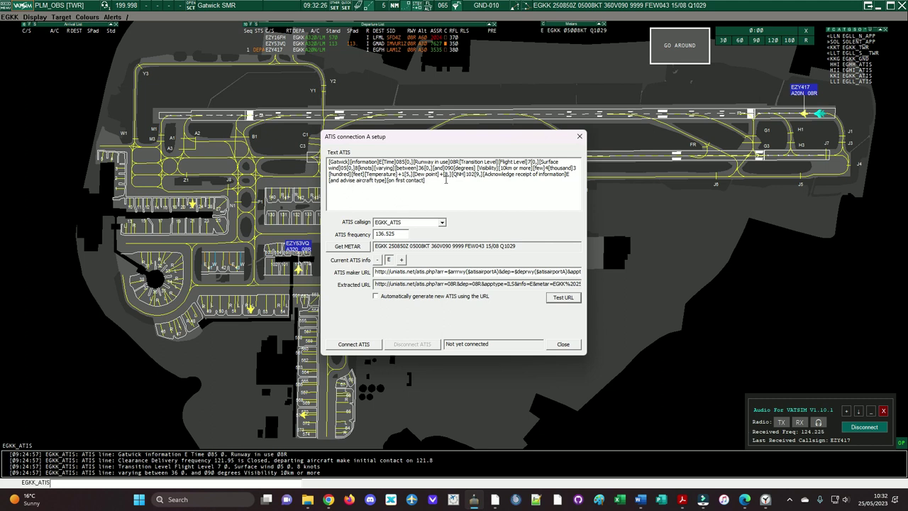
key(ctrl+a)
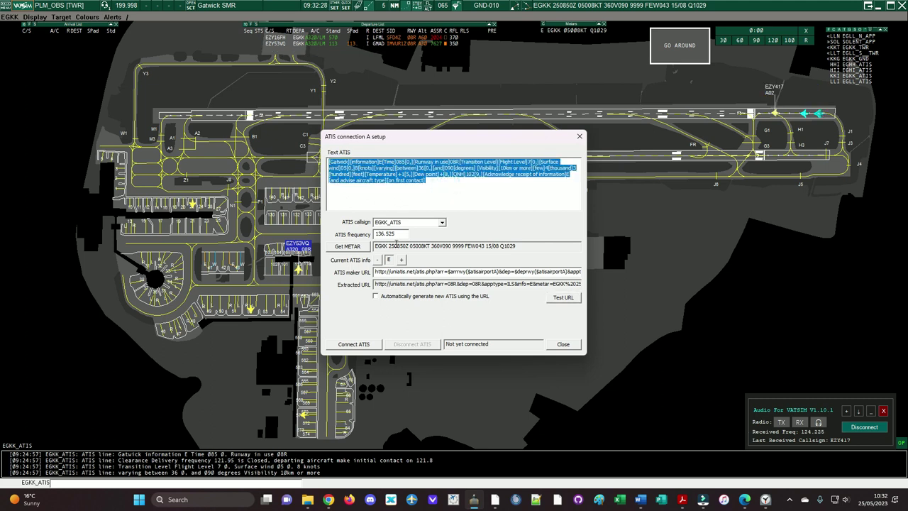
click(376, 296)
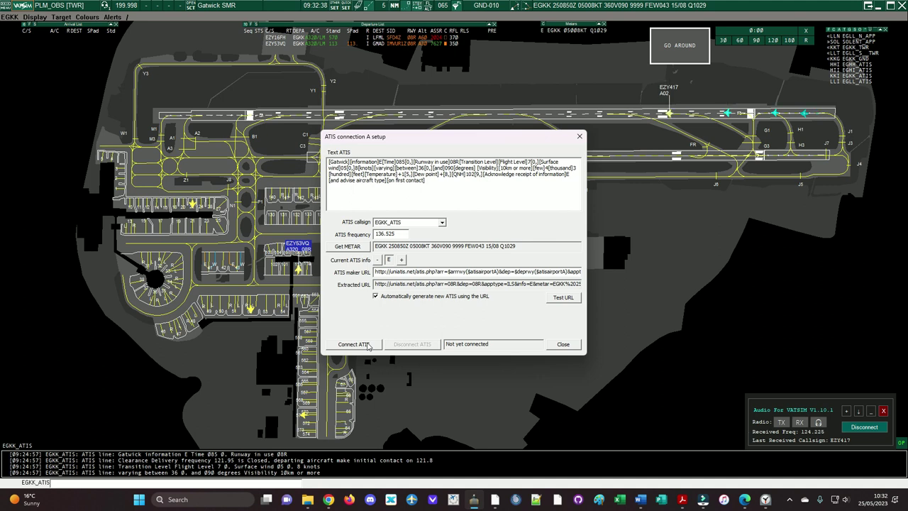
click(565, 345)
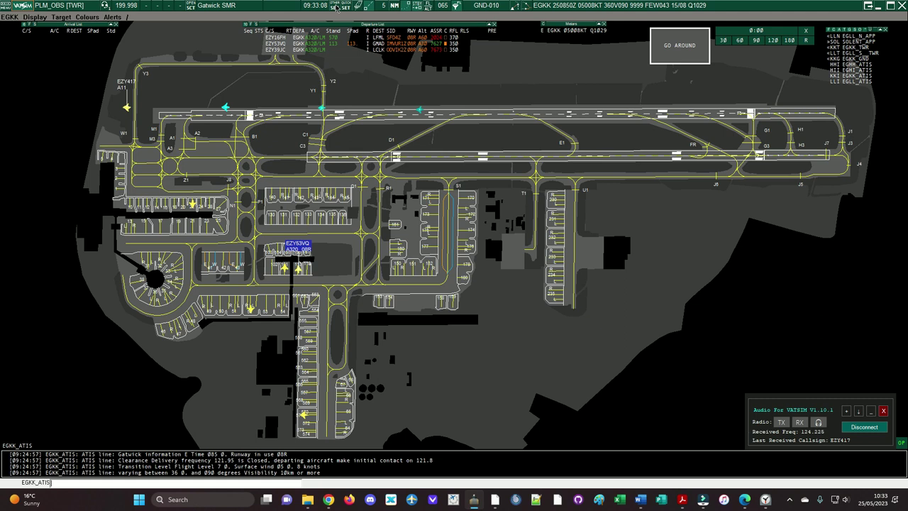
Step: Reset the radar rotation from 192.7 to 0.0 (true north) and zoom out over the whole airfield
click(337, 7)
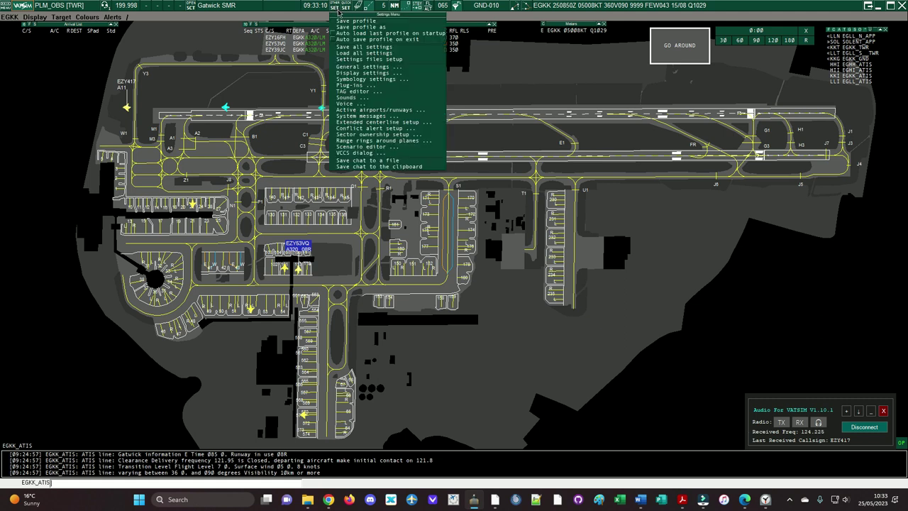
click(351, 73)
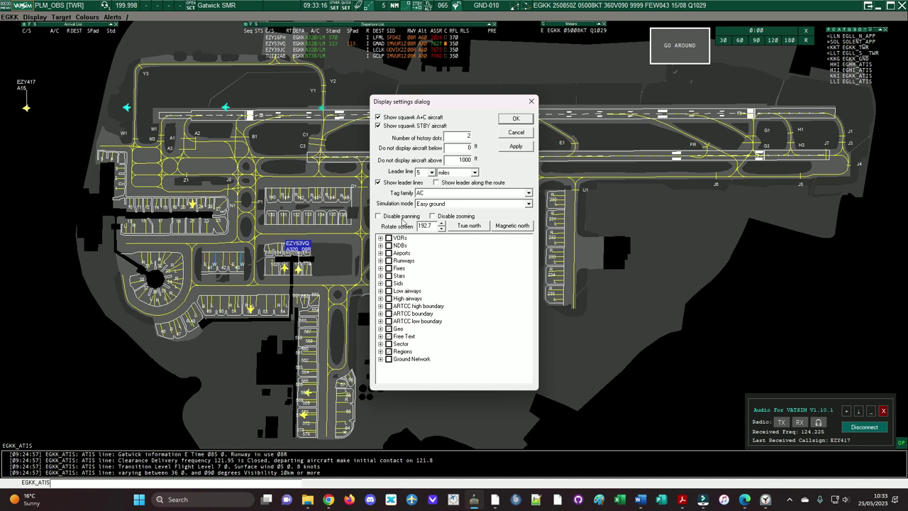
click(469, 225)
click(520, 149)
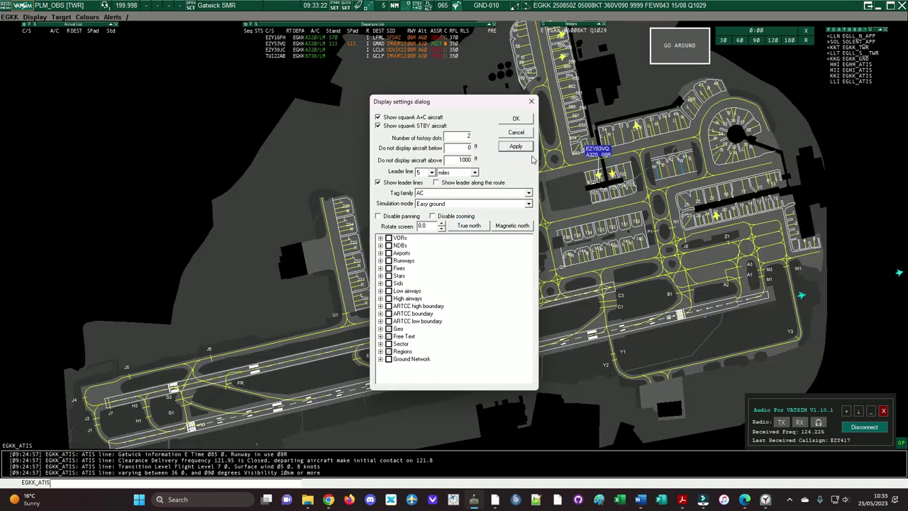
click(527, 135)
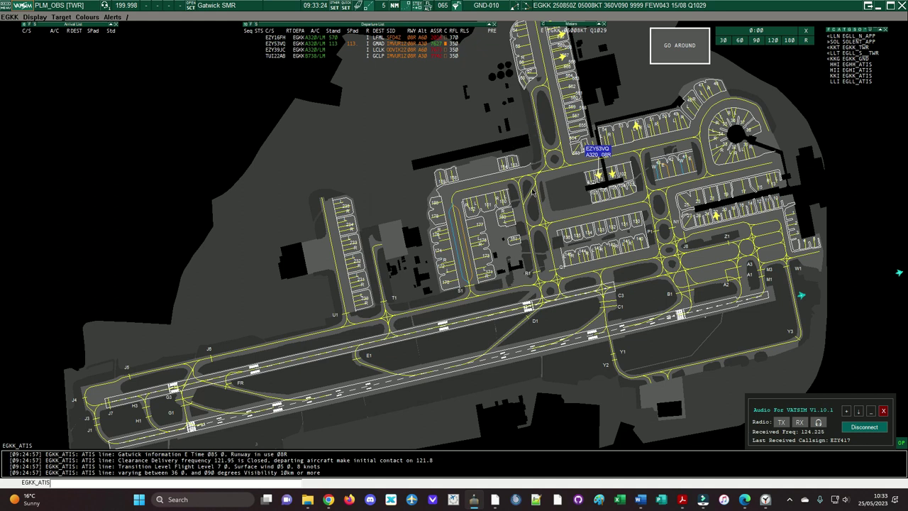
scroll(532, 210, down, 1)
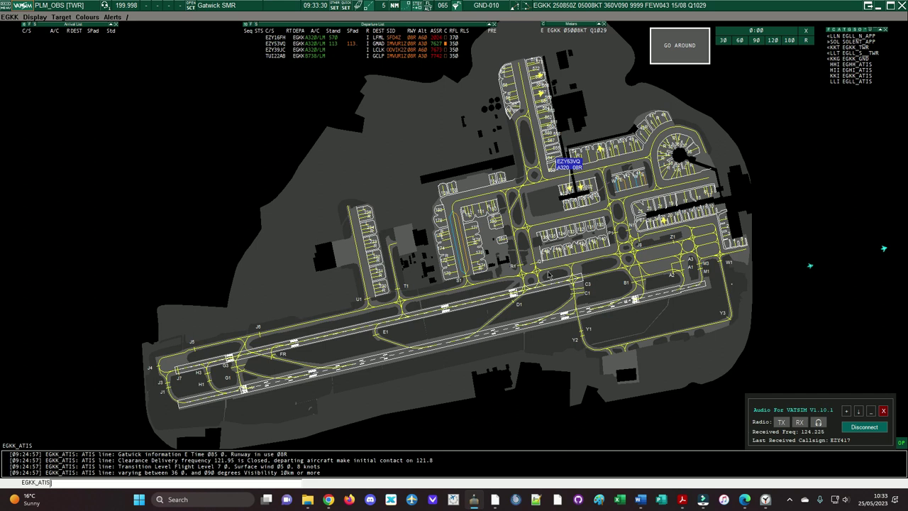
click(339, 8)
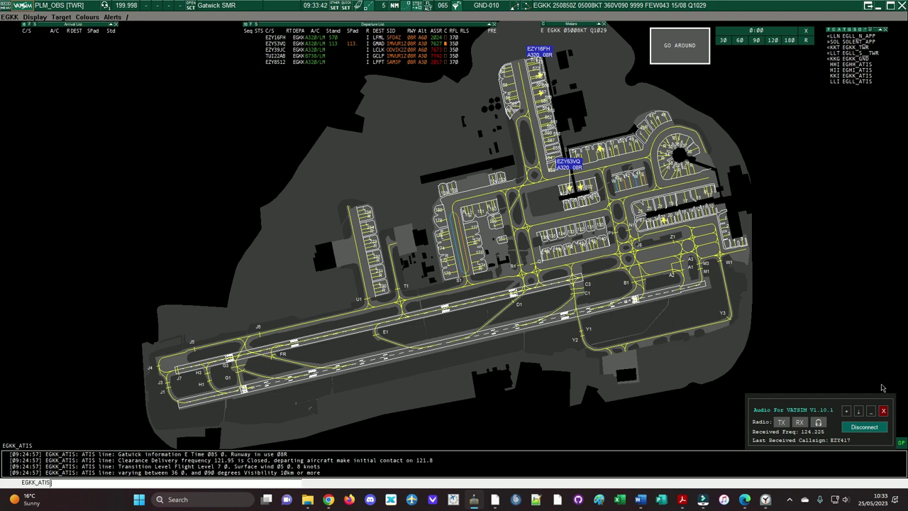
Step: Disconnect Audio for VATSIM voice from the tower frequency and disconnect from the VATSIM network
click(867, 428)
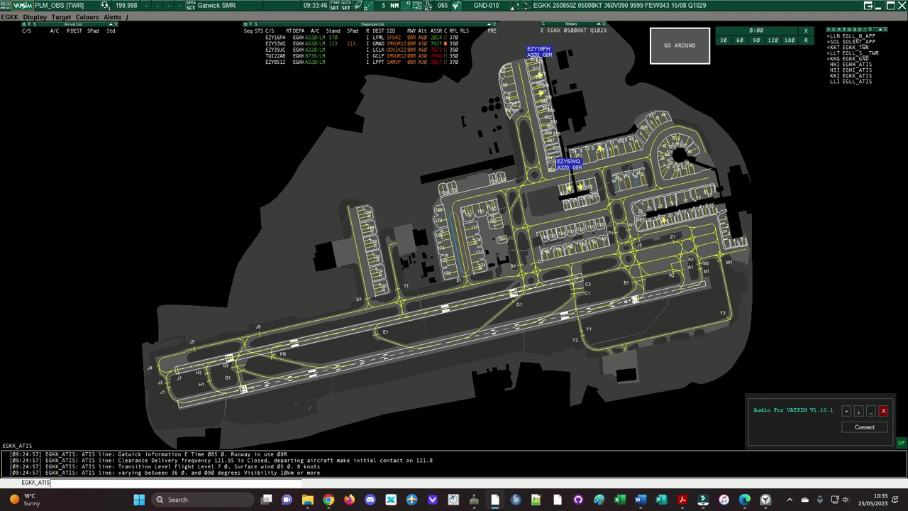
click(23, 5)
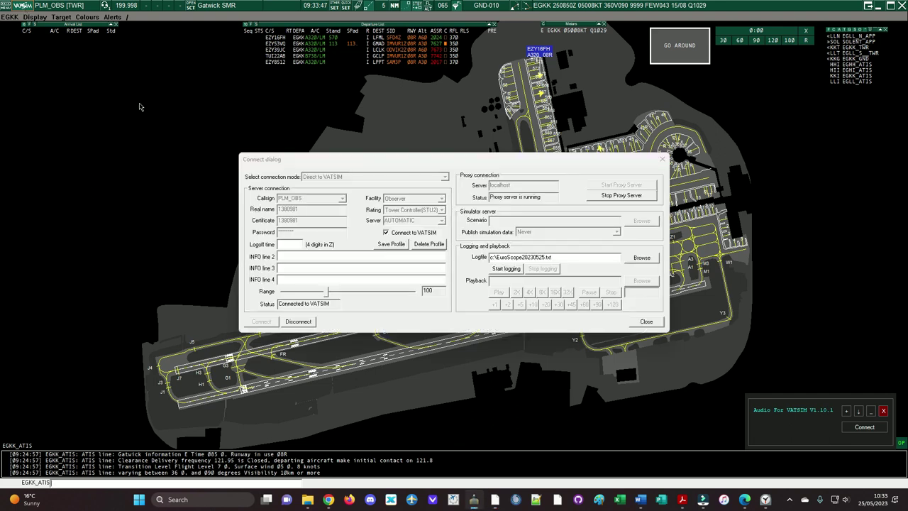
click(298, 322)
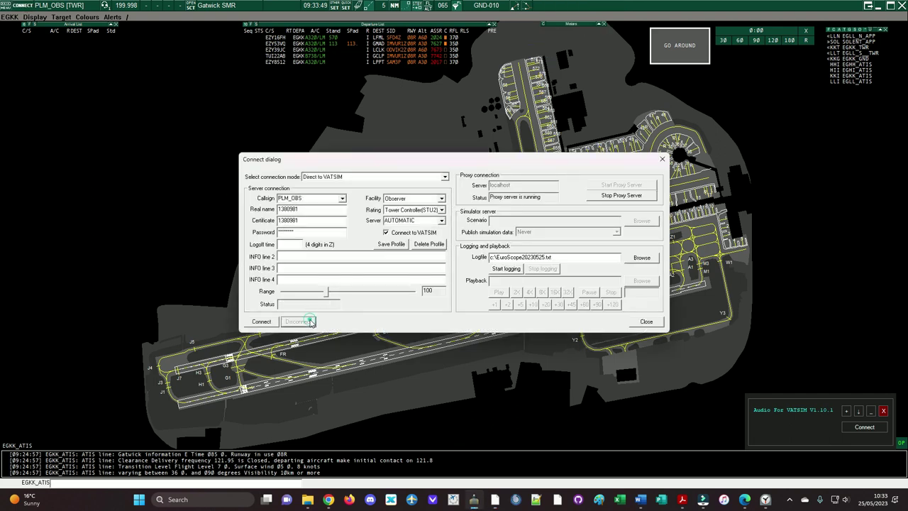
click(647, 322)
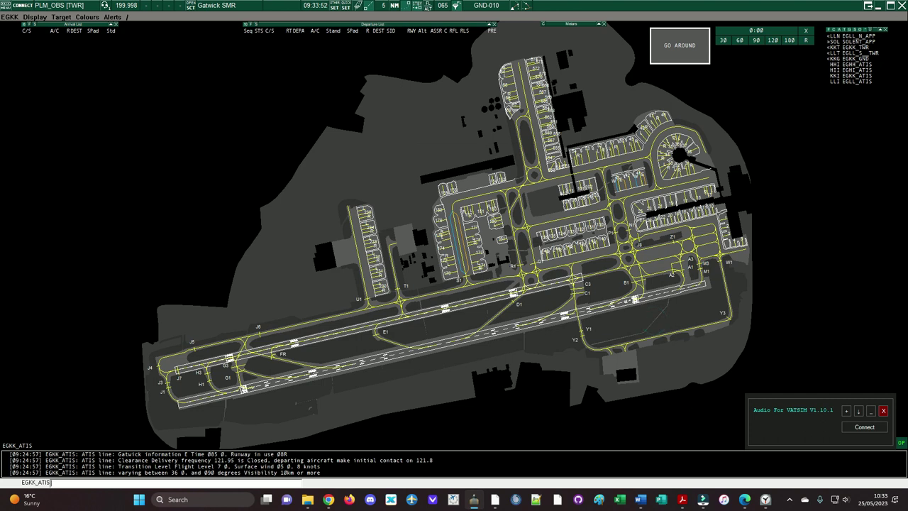
Step: Exit EuroScope, confirming the exit and declining to save the logged session data
key(alt+F4)
click(442, 269)
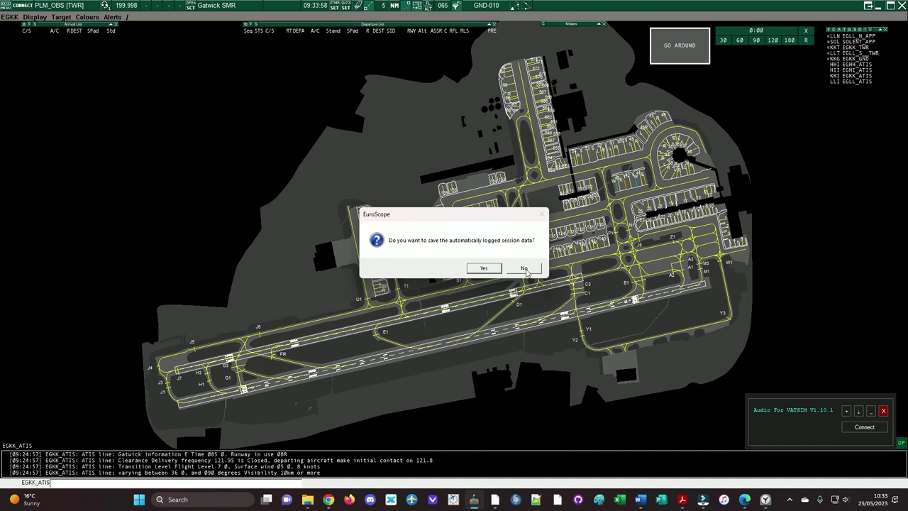
click(525, 269)
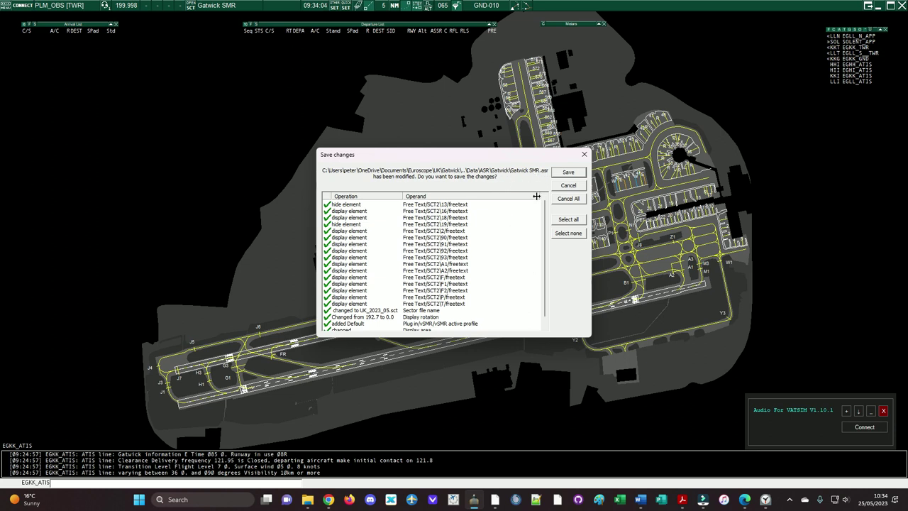
Step: Discard the Gatwick SMR.asr display changes, then save the TC_APP_General settings and login profiles
scroll(547, 225, down, 1)
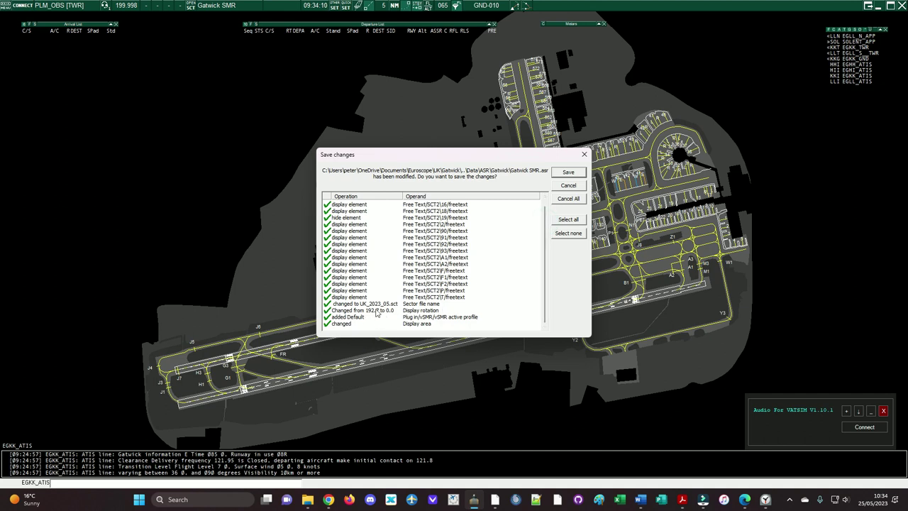
scroll(429, 321, up, 1)
scroll(428, 321, down, 1)
scroll(431, 319, up, 1)
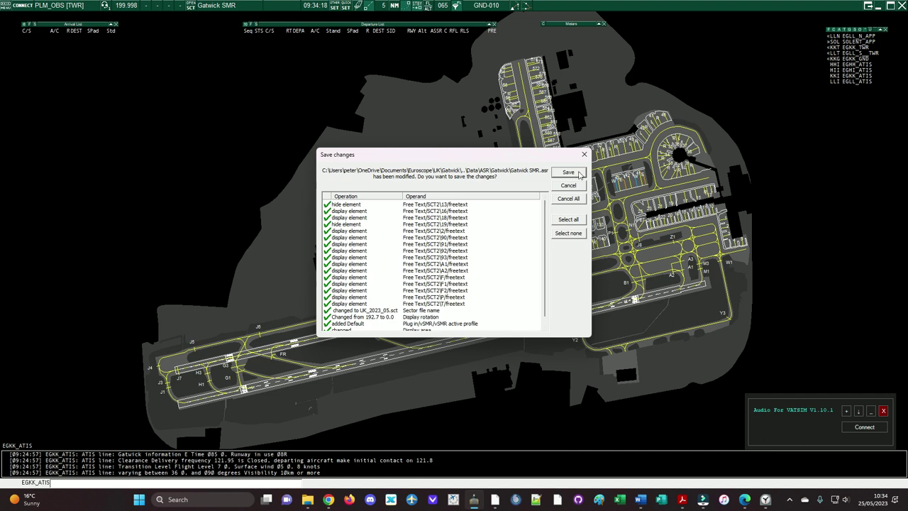
click(571, 187)
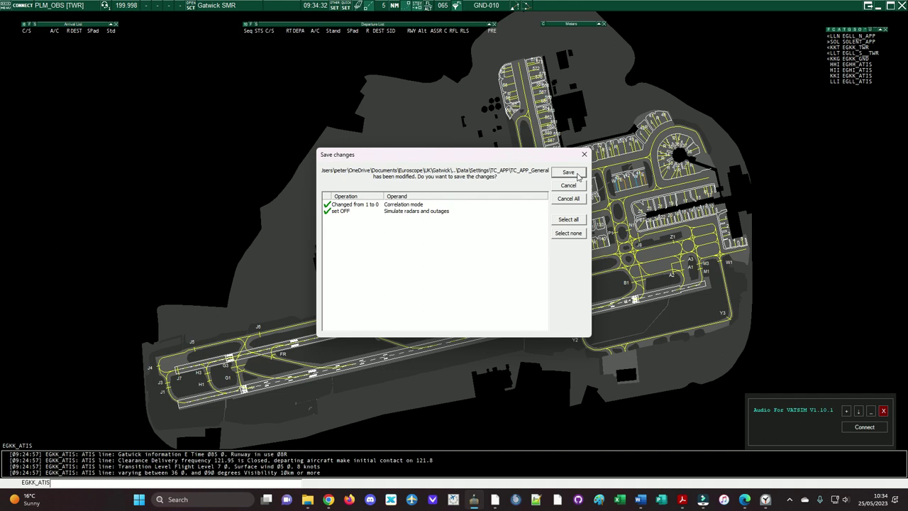
click(568, 173)
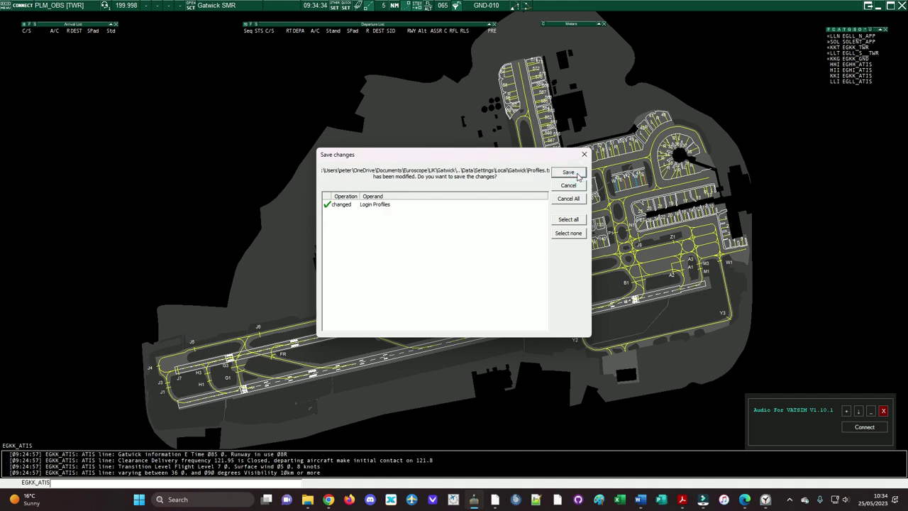
click(577, 175)
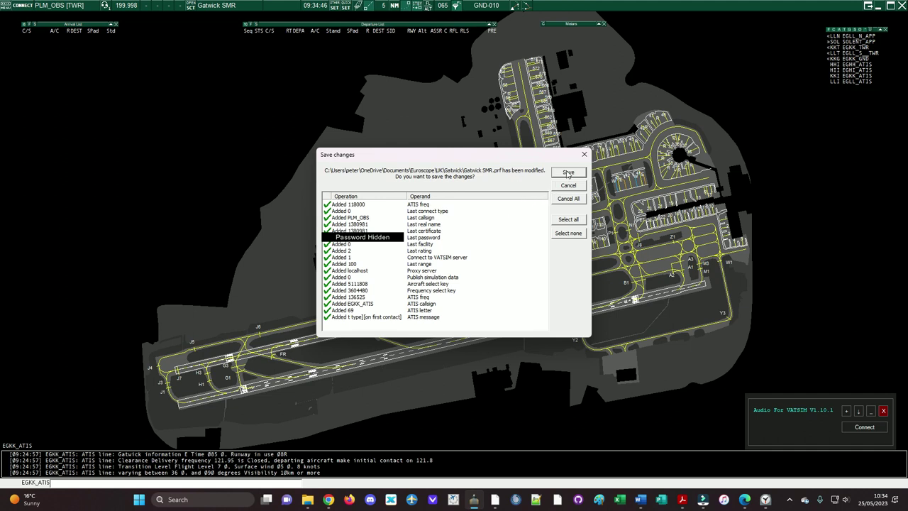
click(568, 173)
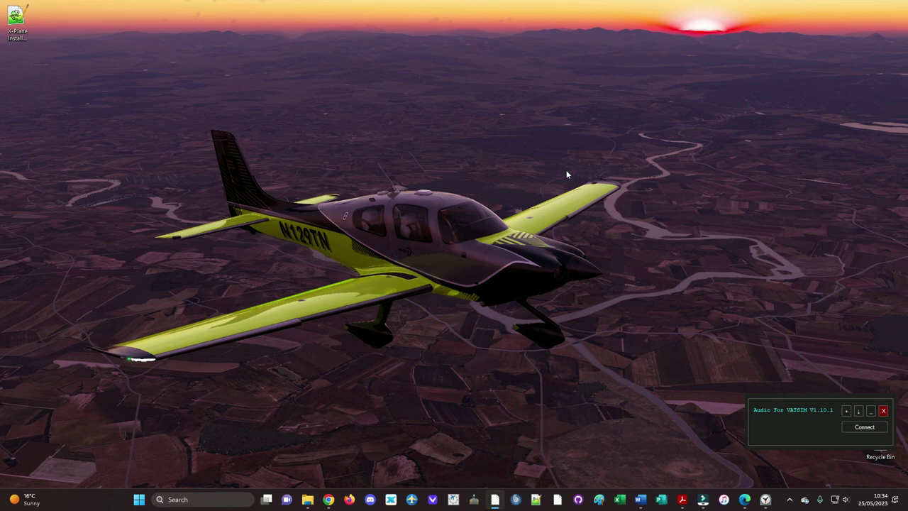